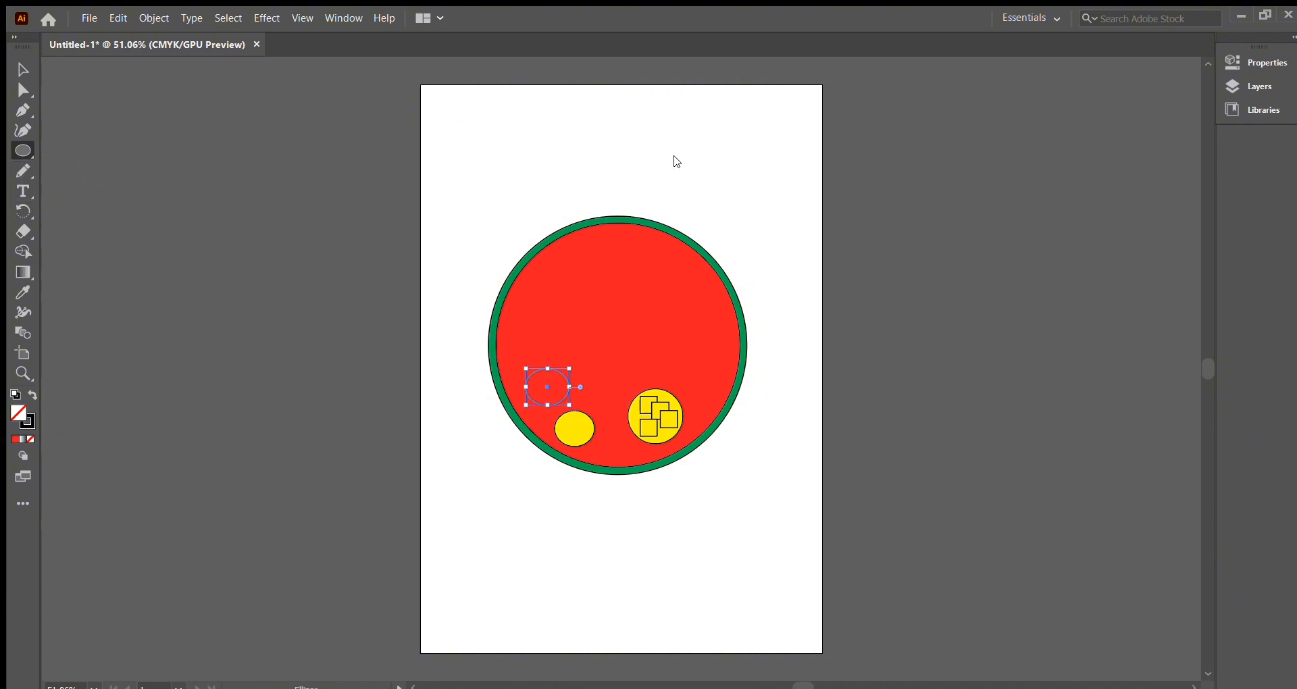
Warp the unfilled ellipse into a teardrop whose pointed end reaches out over the plate's green rim.
key(v)
click(555, 383)
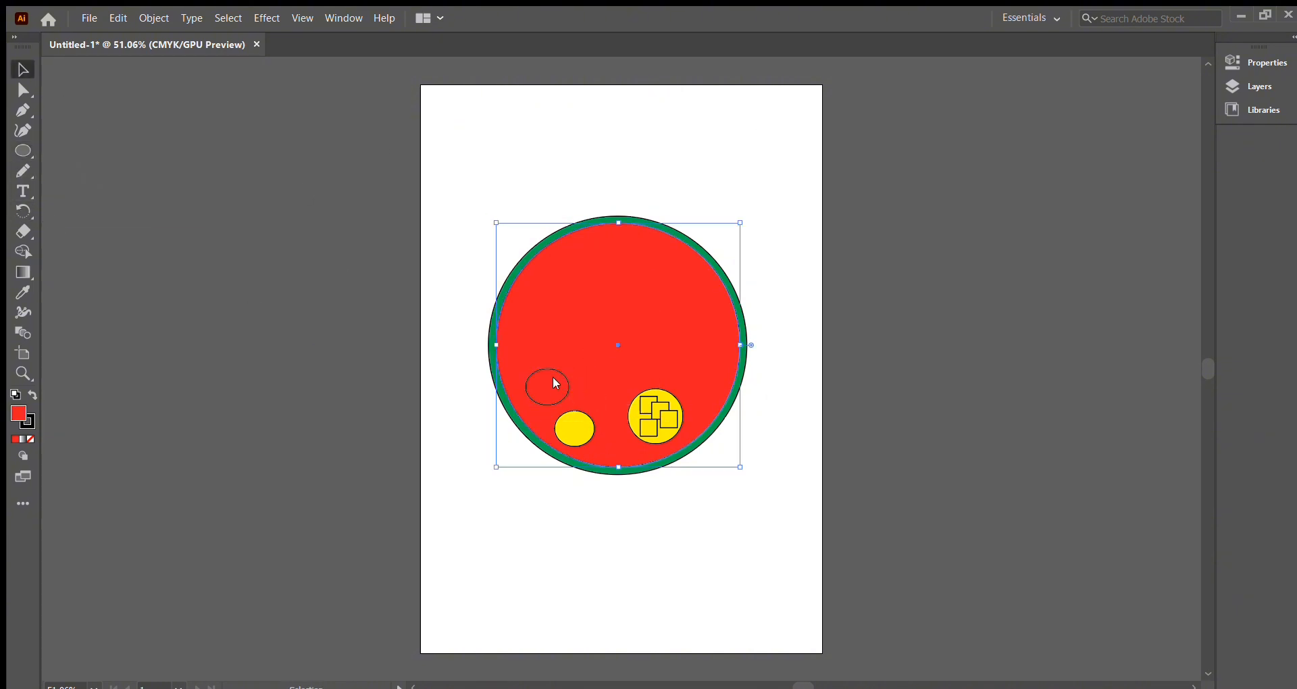
click(873, 332)
double_click(536, 380)
double_click(846, 260)
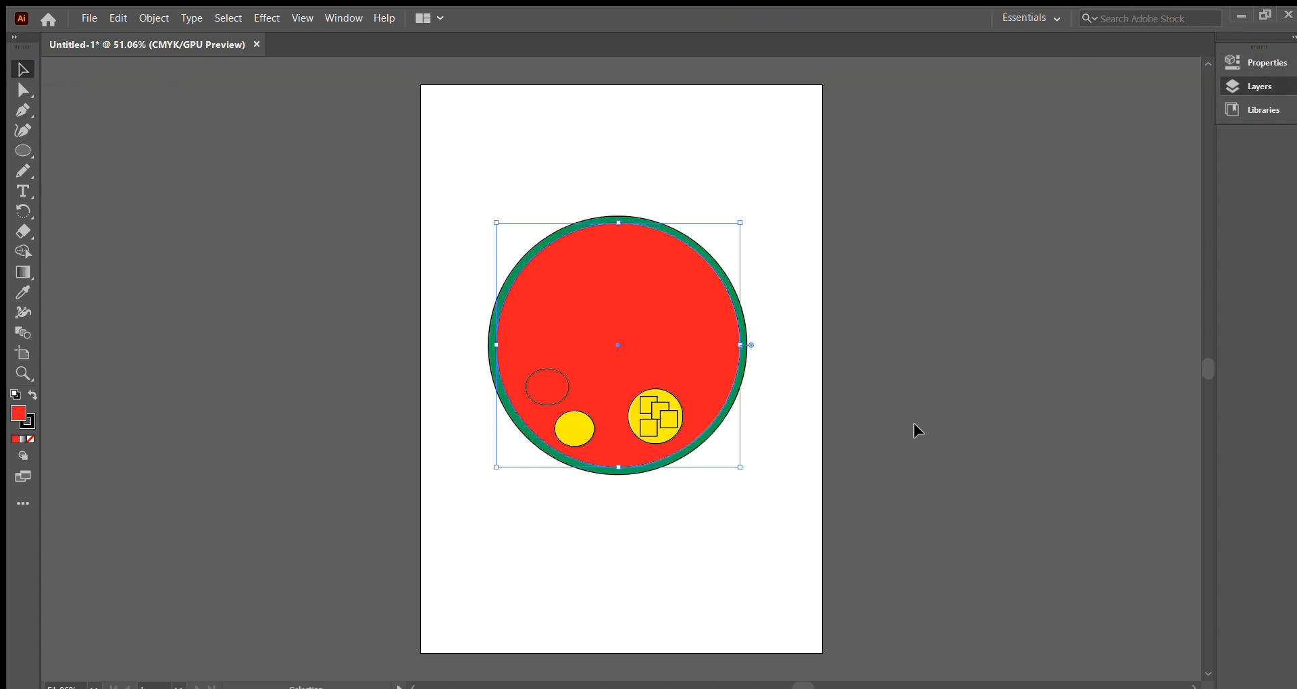
click(540, 370)
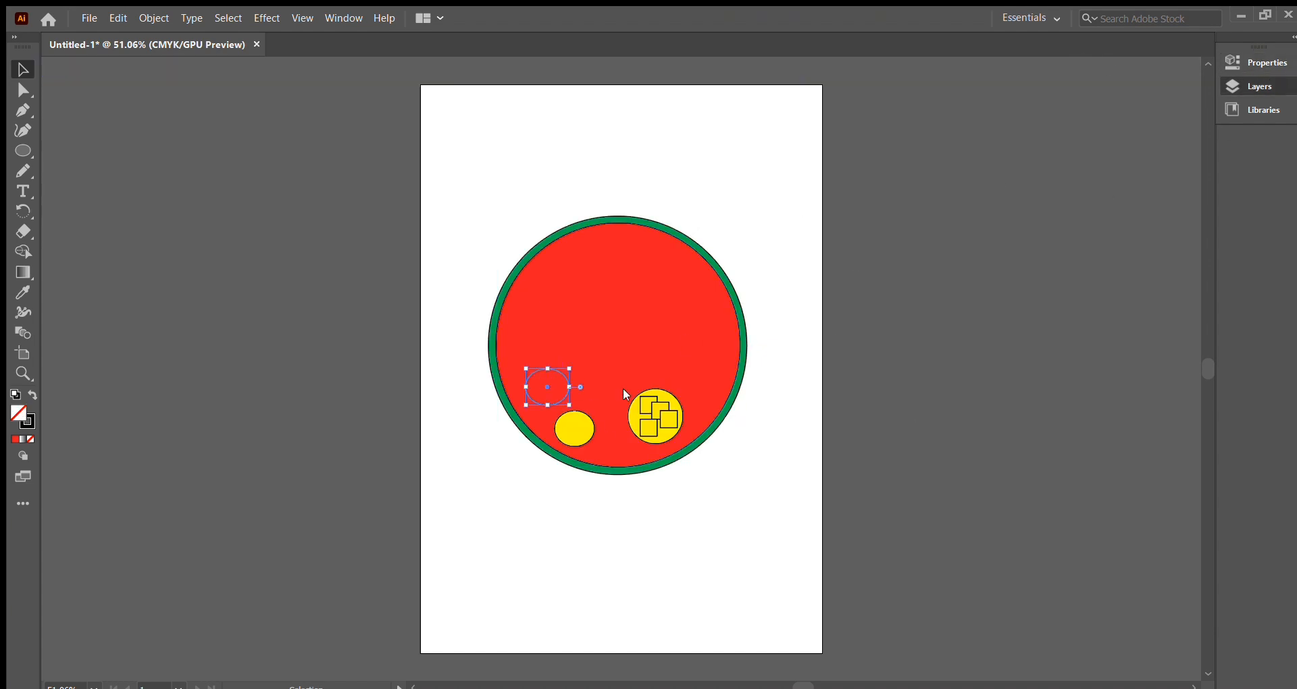
key(shift+r)
drag(540, 391, 509, 392)
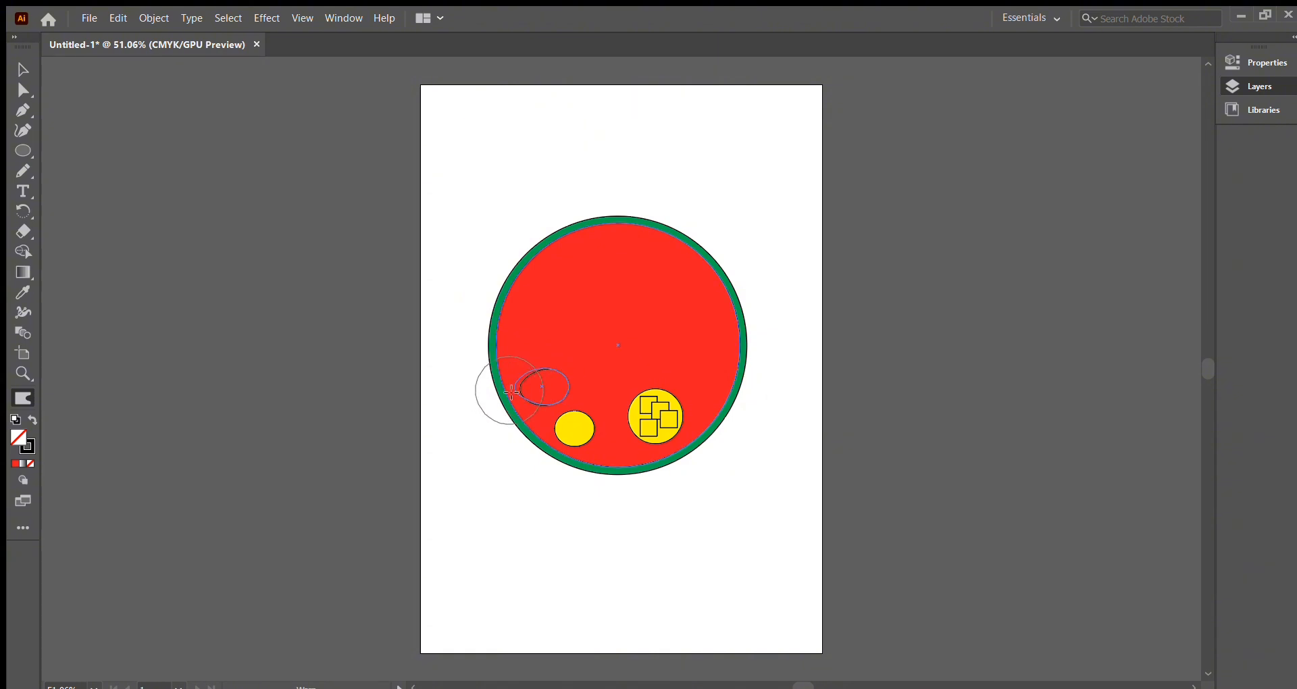
Cut the teardrop outline and paste it back at the left edge of the red circle.
click(23, 168)
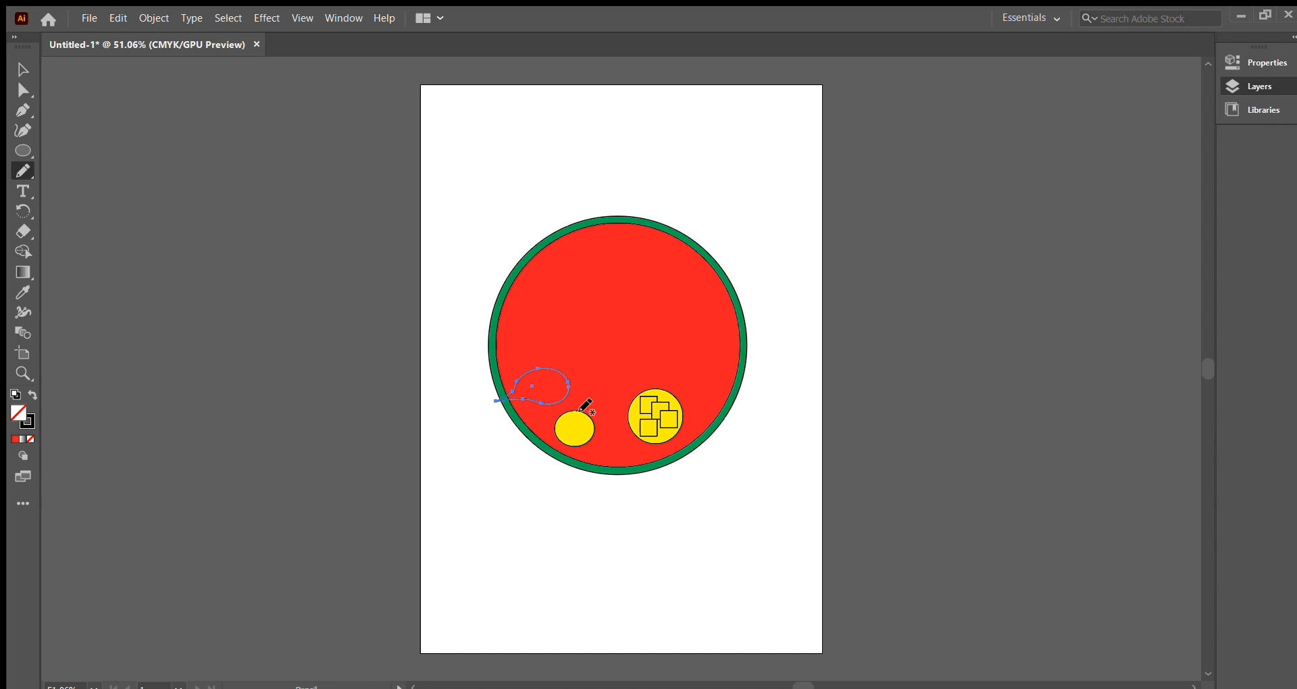
key(ctrl+x)
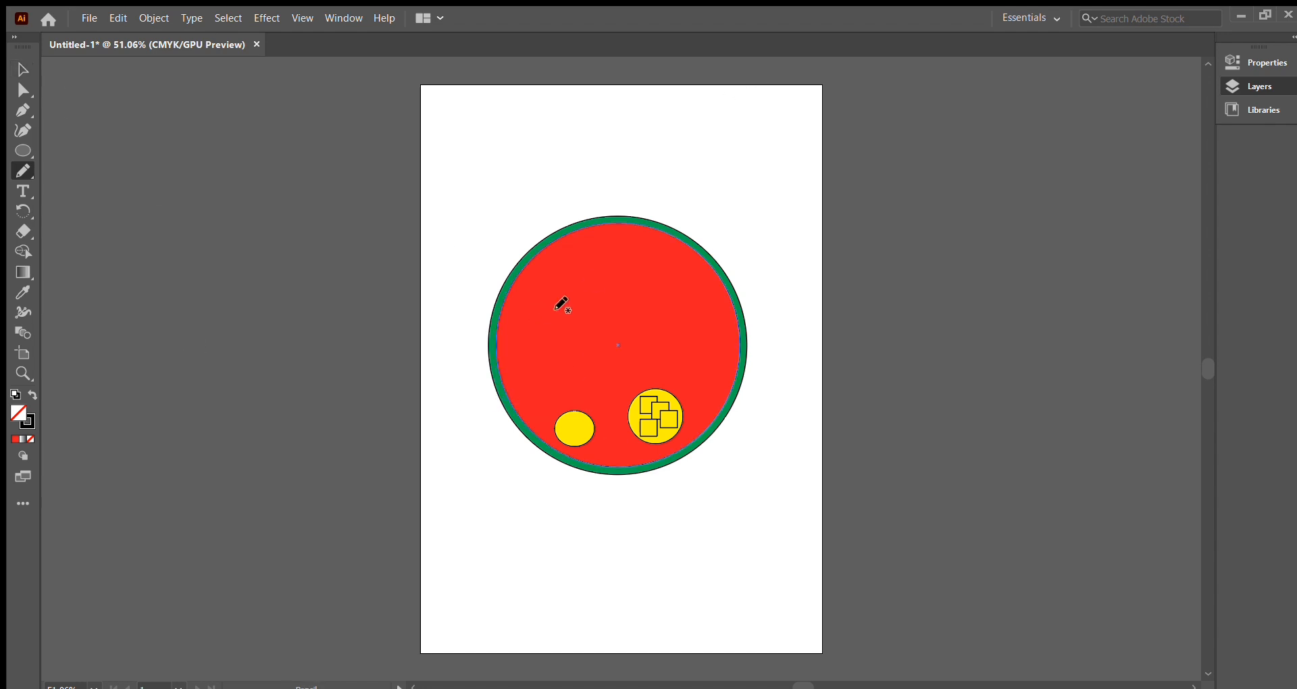
key(ctrl+v)
key(v)
mouse_move(595, 375)
mouse_down()
mouse_move(556, 313)
mouse_move(523, 385)
mouse_move(609, 323)
mouse_move(514, 406)
mouse_move(533, 390)
mouse_up()
Move the plain yellow circle to the upper part of the plate and cover its centre with a black brush scribble.
key(a)
mouse_move(573, 427)
mouse_down()
mouse_move(678, 308)
mouse_move(593, 261)
mouse_up()
key(n)
key(b)
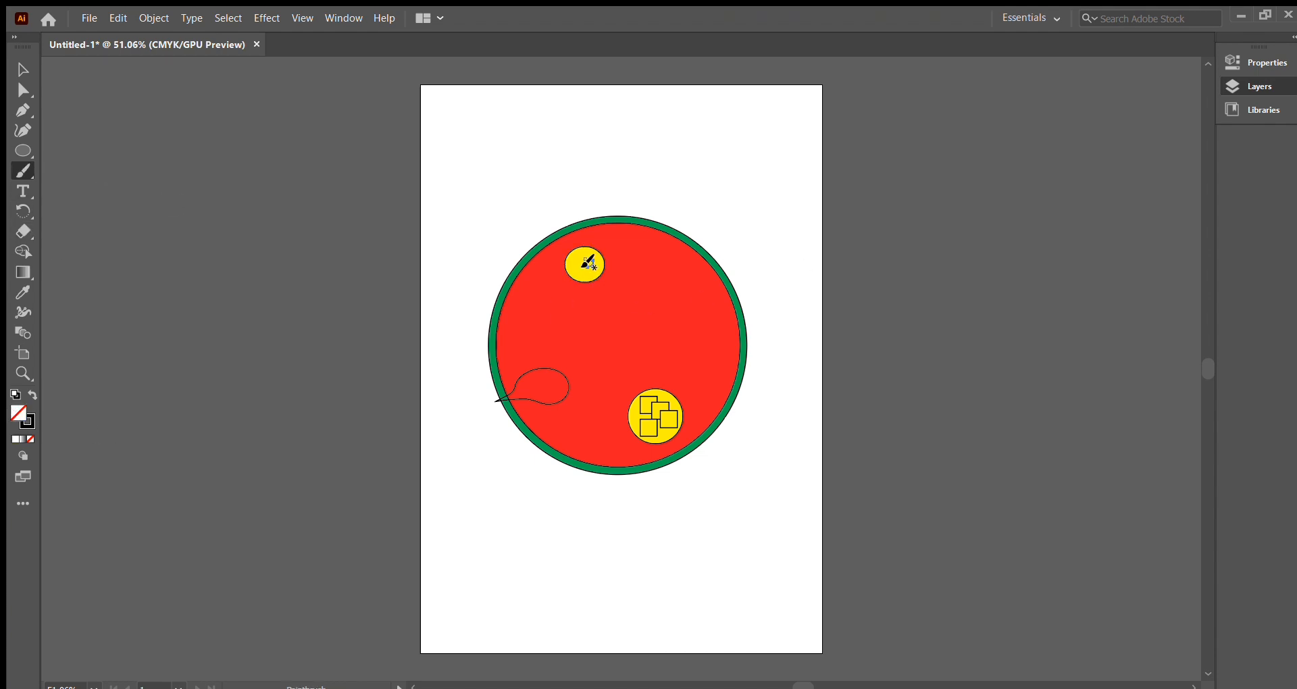
mouse_move(597, 277)
mouse_down()
mouse_move(698, 292)
mouse_move(648, 274)
mouse_move(615, 316)
mouse_up()
Draw a hexagon beside the scribbled yellow circle and fill it with blue.
right_click(21, 150)
click(137, 185)
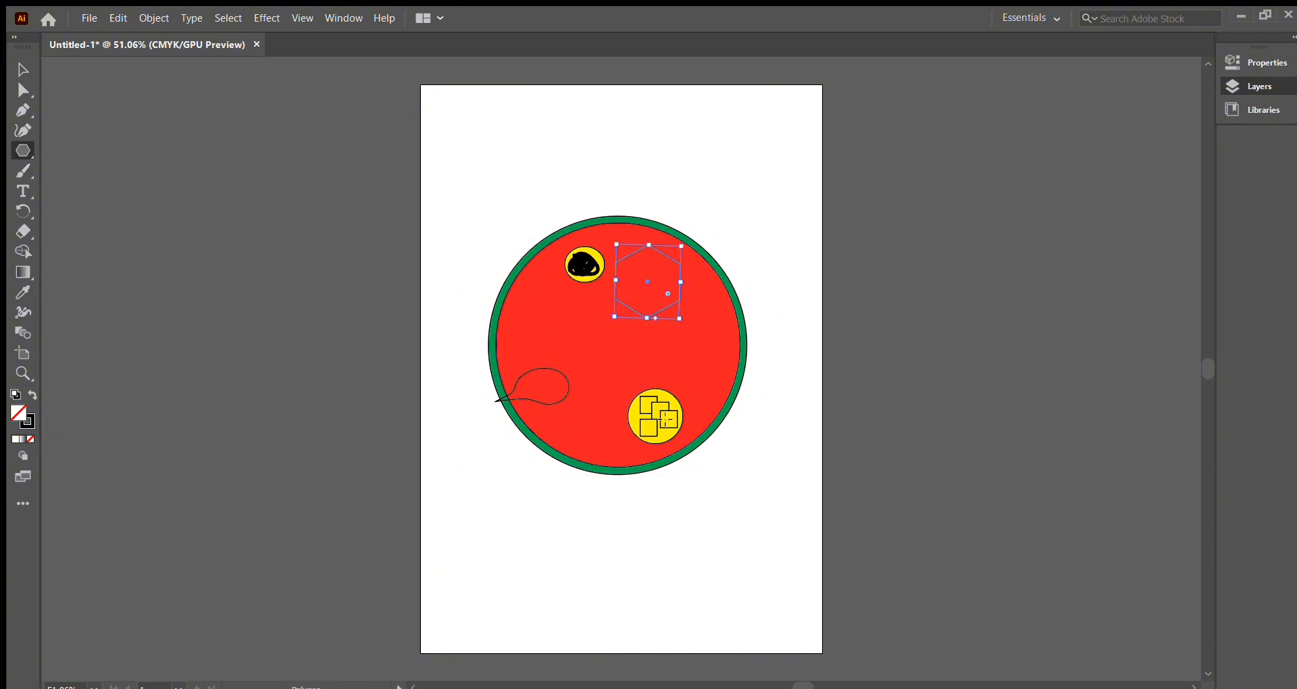
key(v)
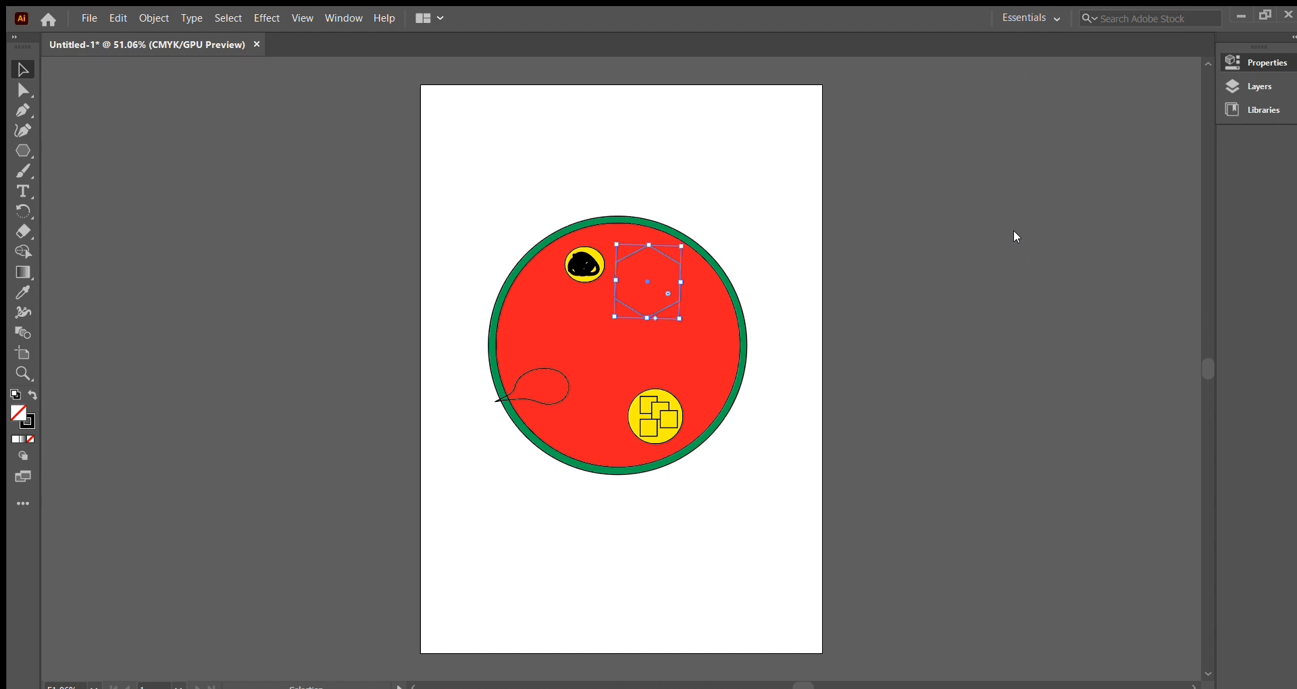
click(923, 298)
Move the scribbled yellow circle above the teardrop and delete the leftover shapes at its former spot.
mouse_move(507, 203)
mouse_down()
mouse_move(542, 253)
mouse_move(602, 273)
mouse_move(582, 265)
mouse_move(532, 332)
mouse_up()
click(793, 223)
click(580, 266)
click(593, 265)
key(Delete)
click(574, 256)
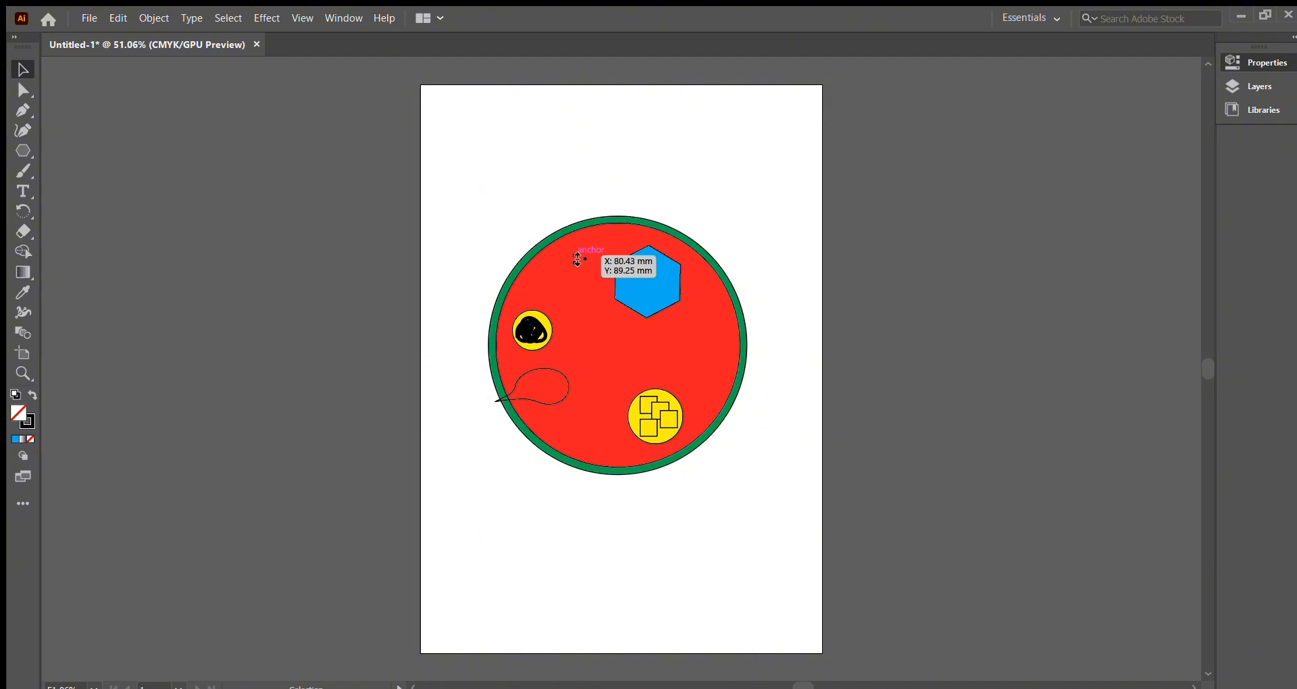
key(Delete)
click(574, 262)
click(585, 259)
key(Delete)
Duplicate the yellow circle together with its scribble and place the copy diagonally above the original.
click(531, 327)
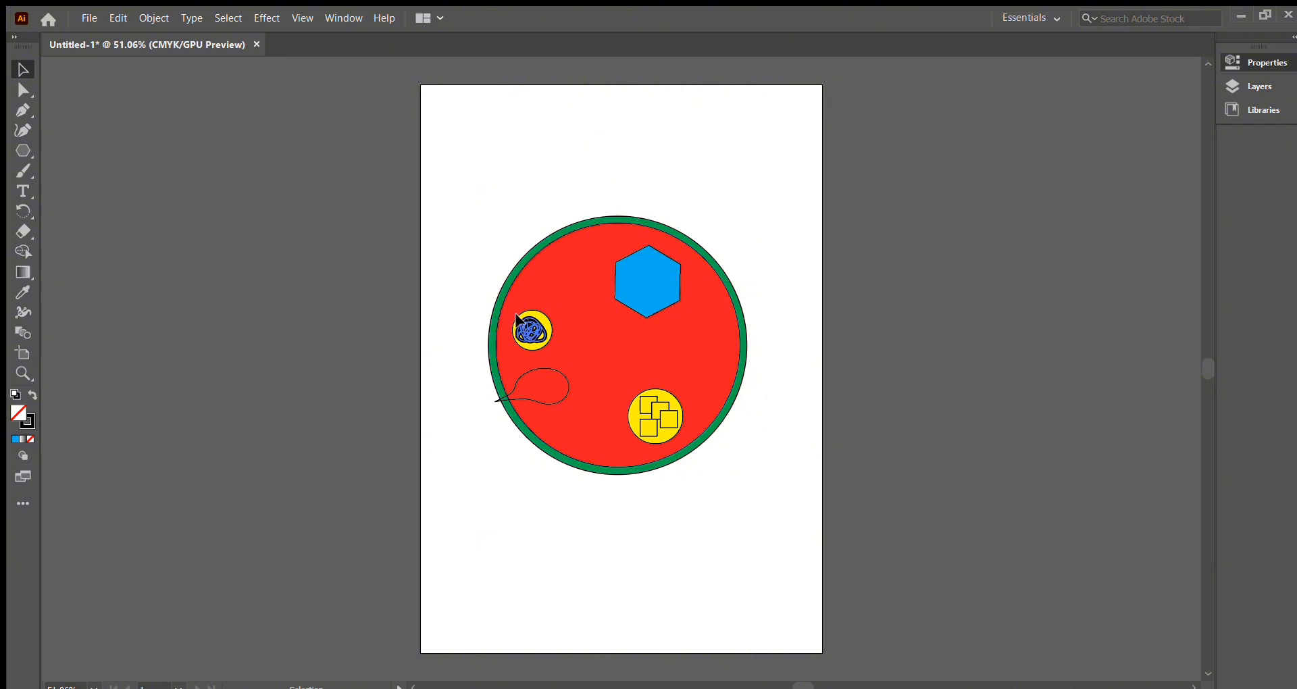
click(532, 311)
shift+click(528, 318)
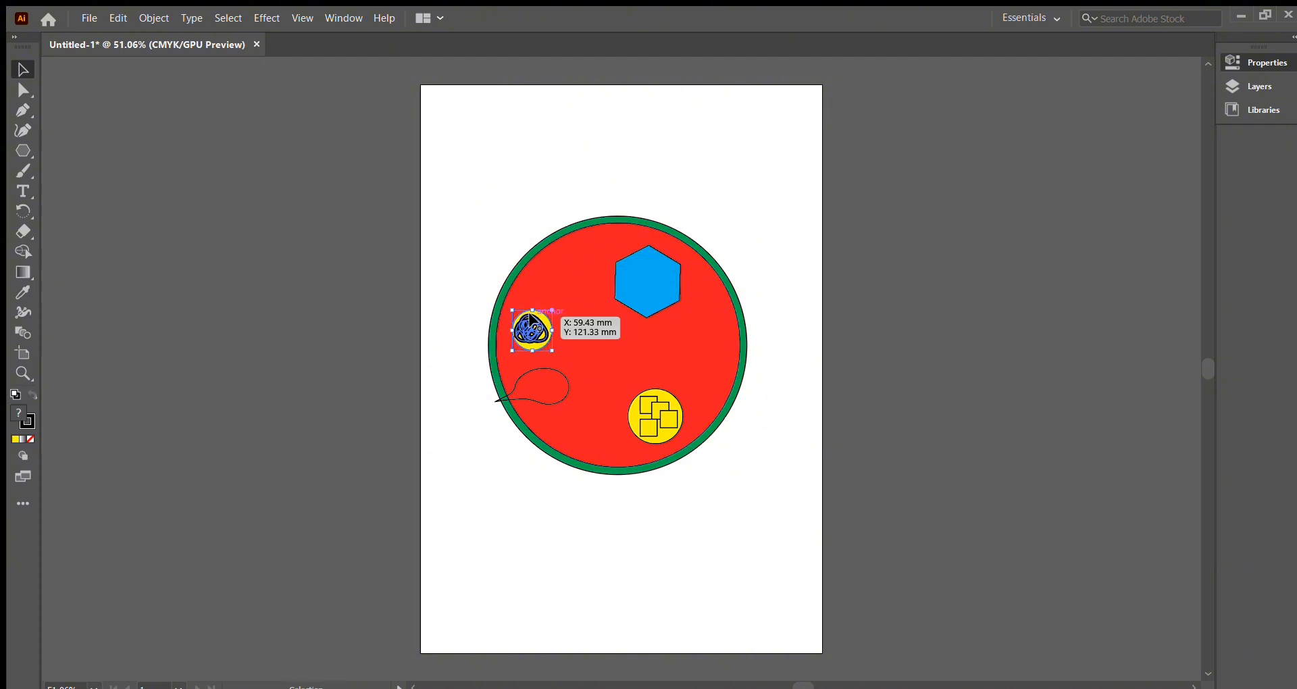
key(ctrl+c)
key(ctrl+v)
drag(611, 357, 553, 273)
Move the yellow circle with its squares towards the plate's lower centre and enlarge the group.
drag(621, 391, 687, 427)
key(ctrl+z)
click(654, 413)
click(667, 395)
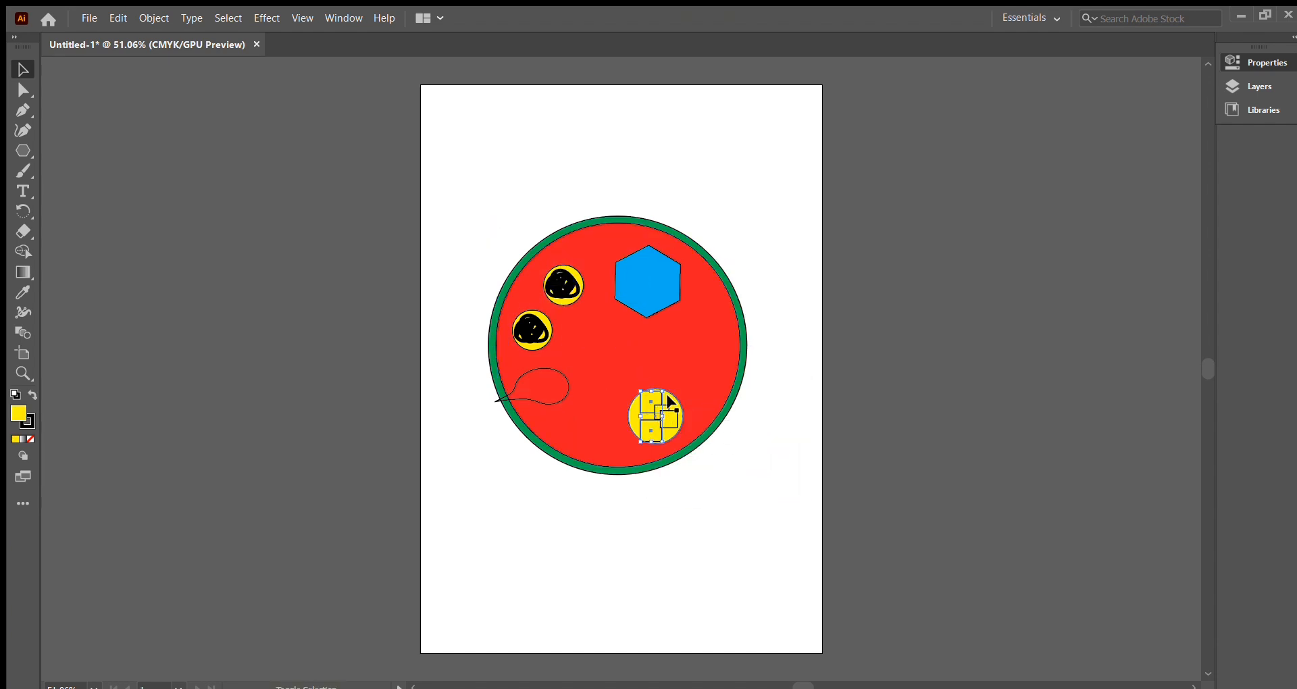
drag(667, 400, 602, 426)
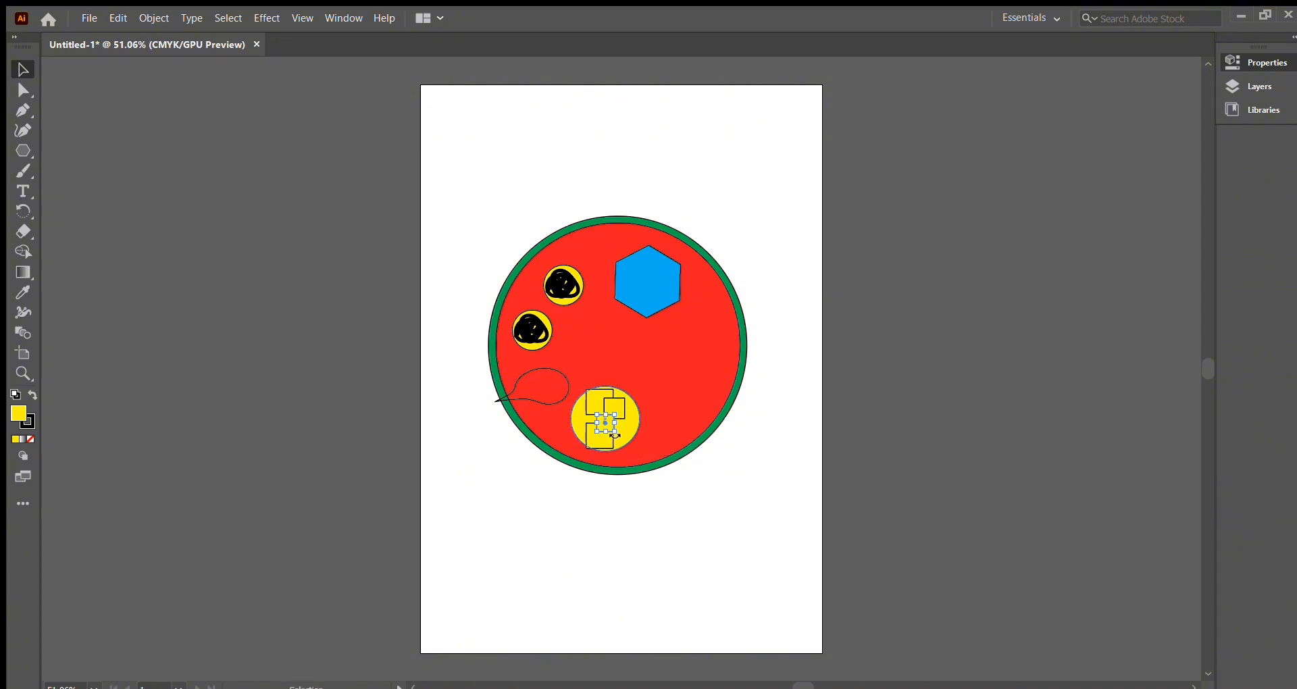
Paste two more yellow squares, one tilted at the right side and one at the left side of the squares' circle.
key(ctrl+v)
drag(616, 369, 630, 453)
key(ctrl+v)
drag(618, 367, 574, 415)
drag(568, 419, 575, 421)
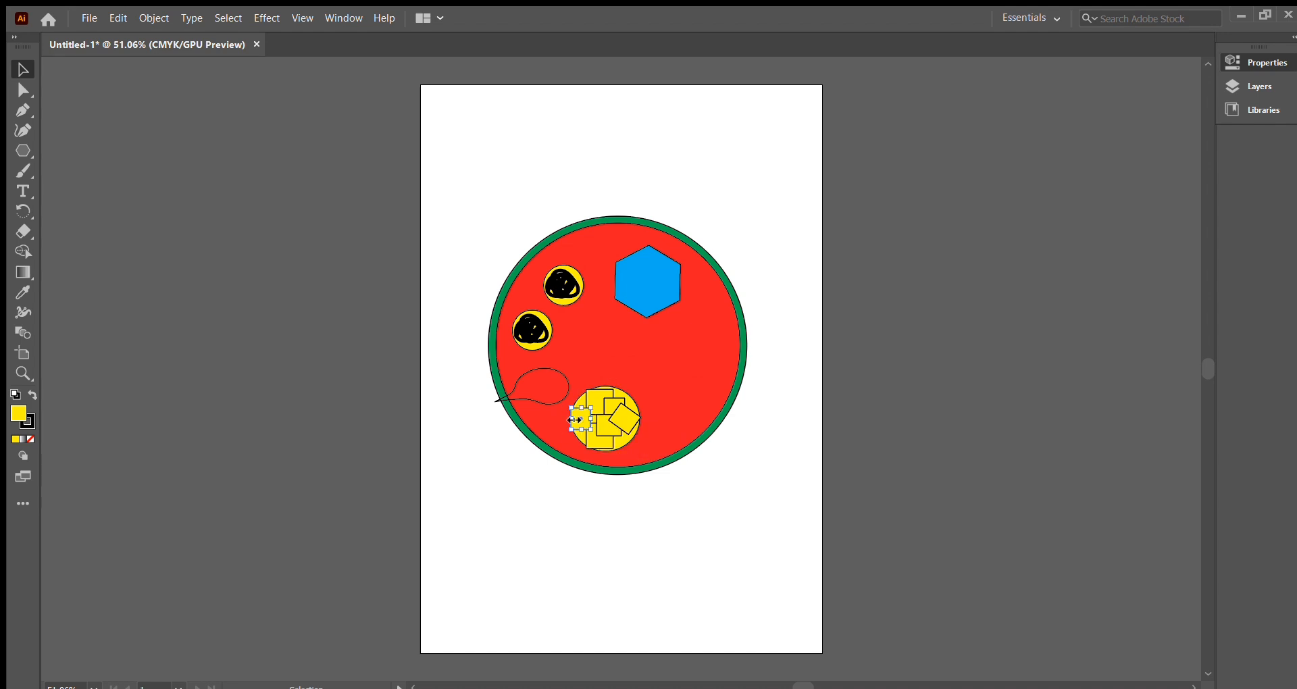
Fill the teardrop shape with orange.
click(754, 438)
click(498, 382)
click(520, 373)
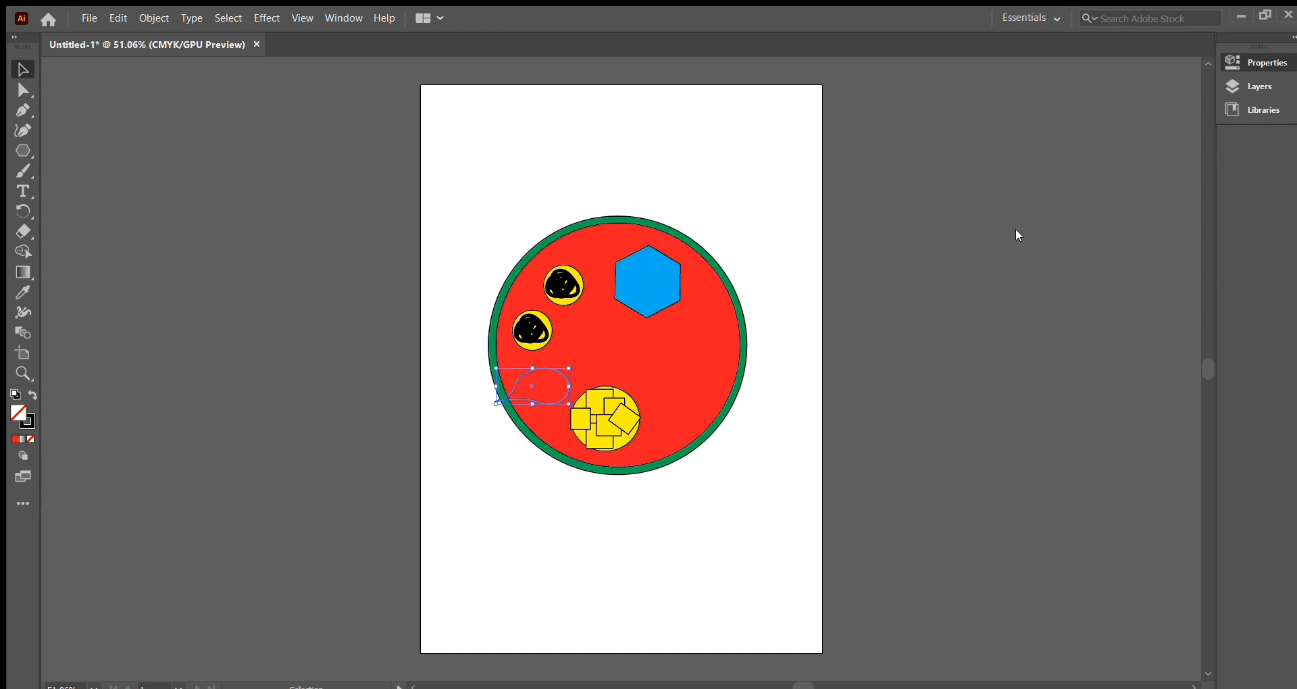
click(967, 296)
click(977, 296)
click(992, 296)
click(914, 522)
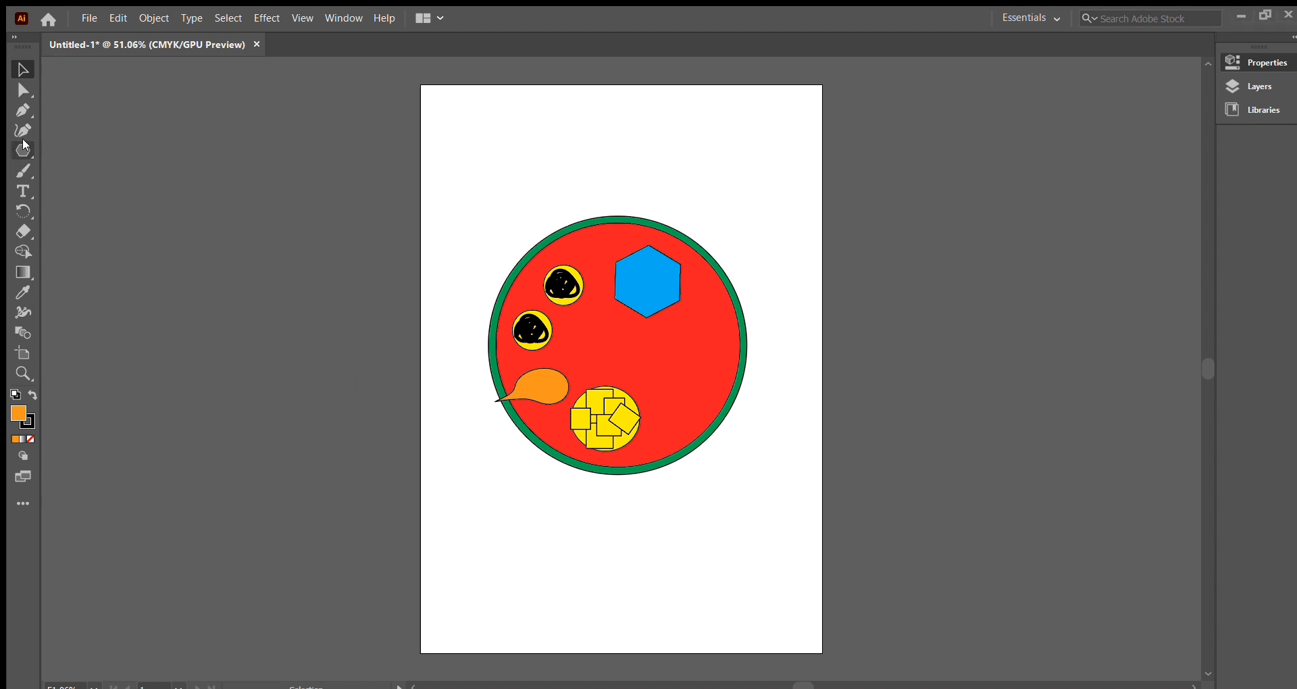
Draw a small orange circle near the plate's right edge and paste the first copies beside it.
key(l)
mouse_move(693, 330)
mouse_down()
mouse_move(716, 350)
mouse_move(685, 361)
mouse_move(702, 352)
mouse_up()
key(ctrl+c)
key(ctrl+v)
key(ctrl+v)
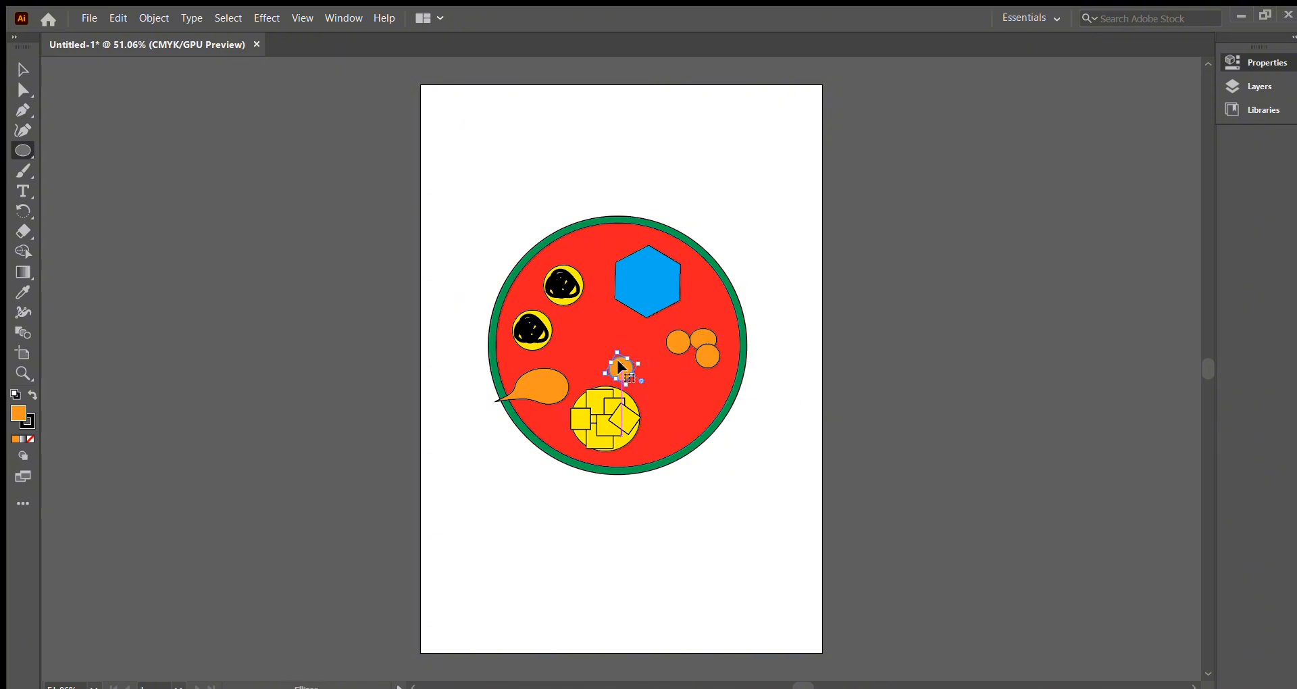
Paste more small orange circles and extend the cluster inwards and down below the hexagon.
key(ctrl+v)
drag(620, 368, 641, 349)
key(ctrl+v)
key(ctrl+v)
key(ctrl+v)
drag(623, 372, 677, 406)
key(ctrl+v)
key(ctrl+v)
key(ctrl+v)
key(ctrl+v)
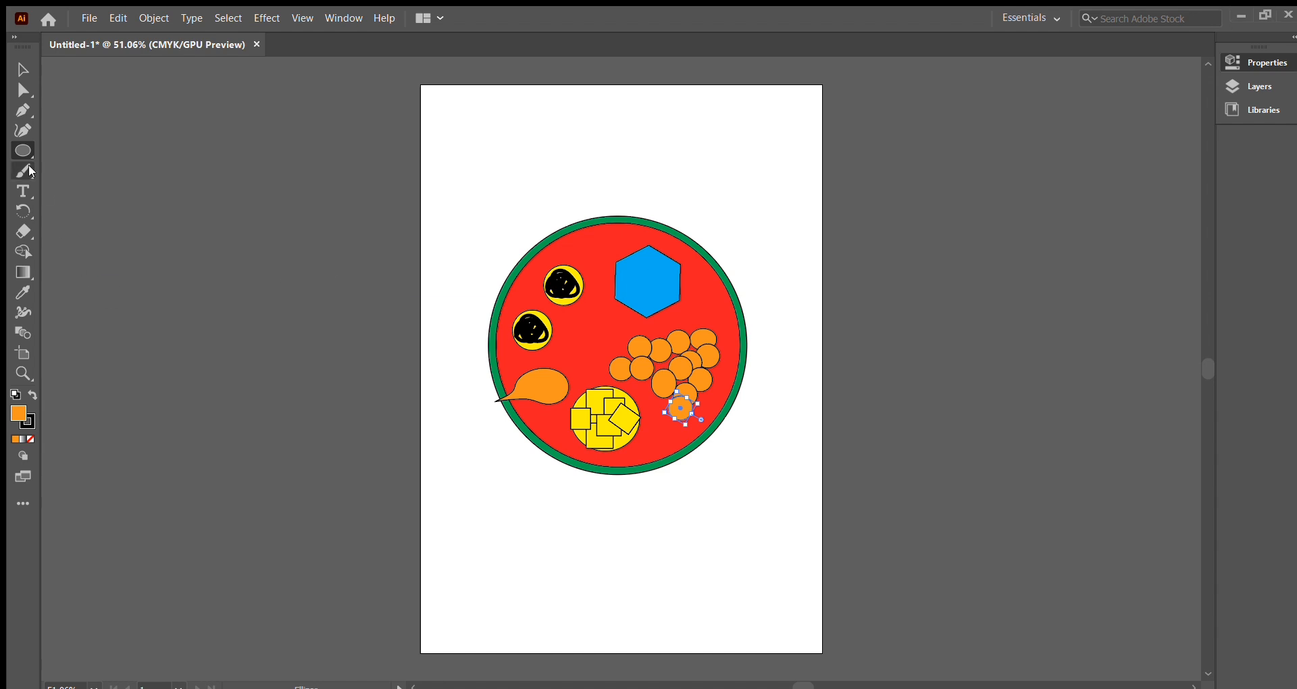
Draw a thin orange rectangle as a stick crossing the plate's upper rim and tilt it slightly.
drag(25, 148, 70, 155)
drag(601, 329, 598, 200)
drag(592, 274, 576, 308)
Duplicate the thin orange stick and line the copy up closely with the first one.
key(ctrl+c)
key(ctrl+v)
drag(622, 376, 597, 162)
key(ctrl+z)
click(21, 68)
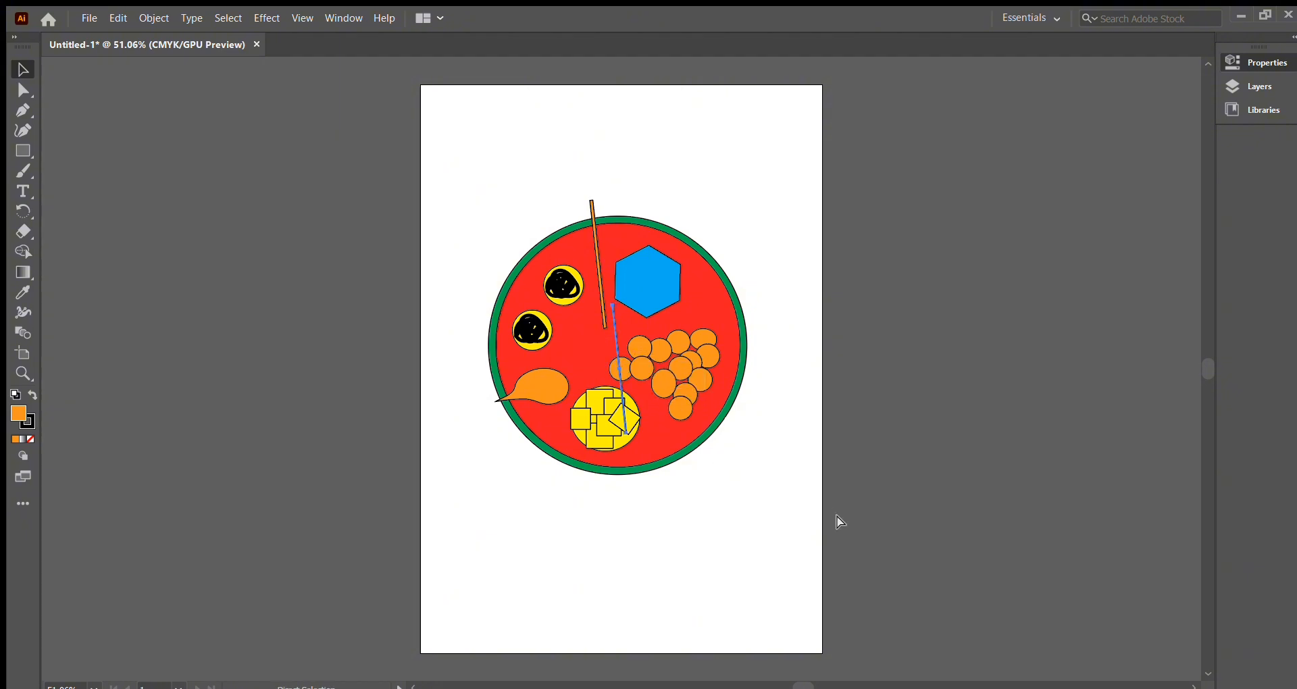
drag(616, 305, 590, 202)
drag(601, 333, 608, 338)
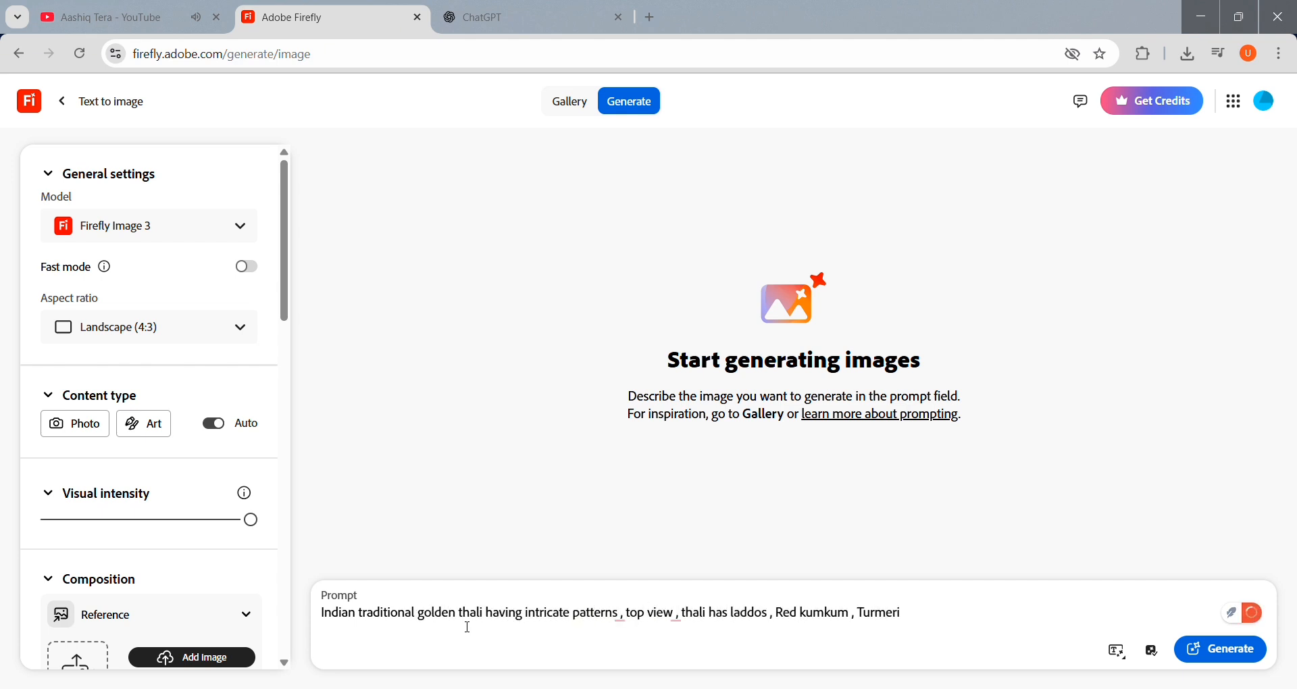
In Adobe Firefly, complete the thali prompt with Turmeric powder, golden coins, rectangular kajukatli sweets, natural shadow & light, glossy golden surface, Aesthtic view, Ultra realistic.
text(c powder ,  golden coins ,)
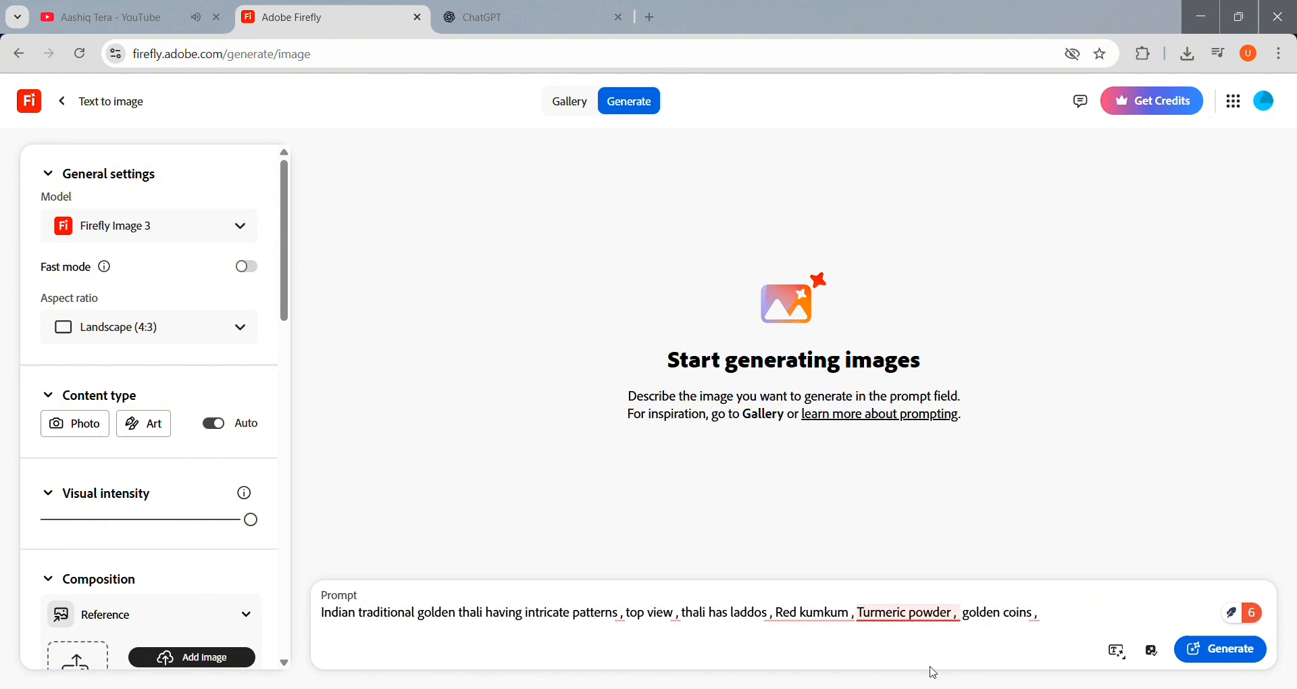
text( & rectangular shaped sweets kaju)
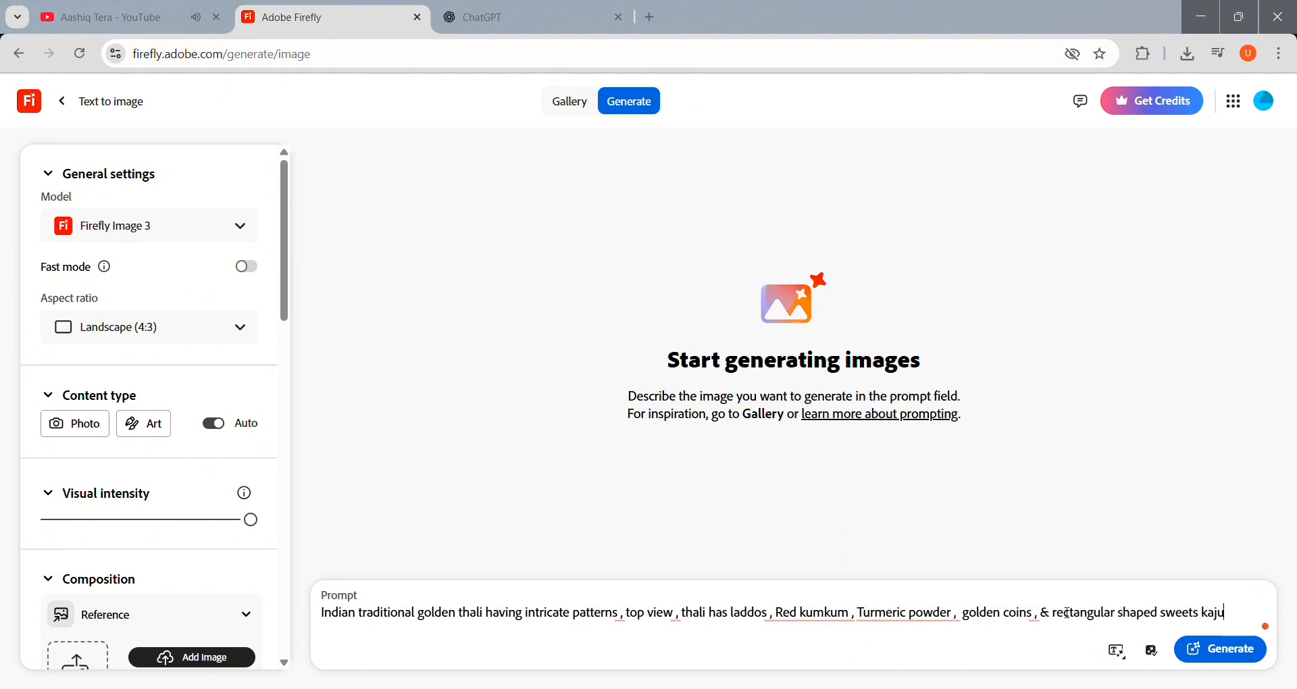
text(katli. There)
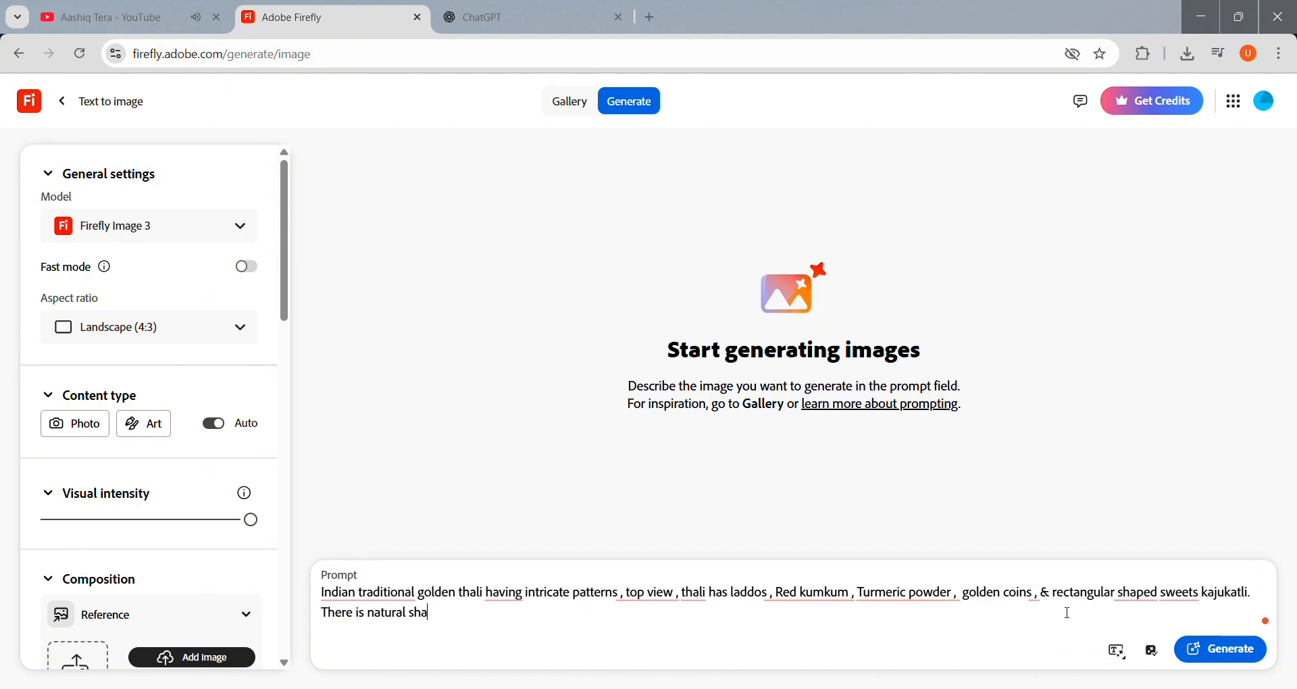
text( is natural shadow & light, kept on a glossy golden surface.)
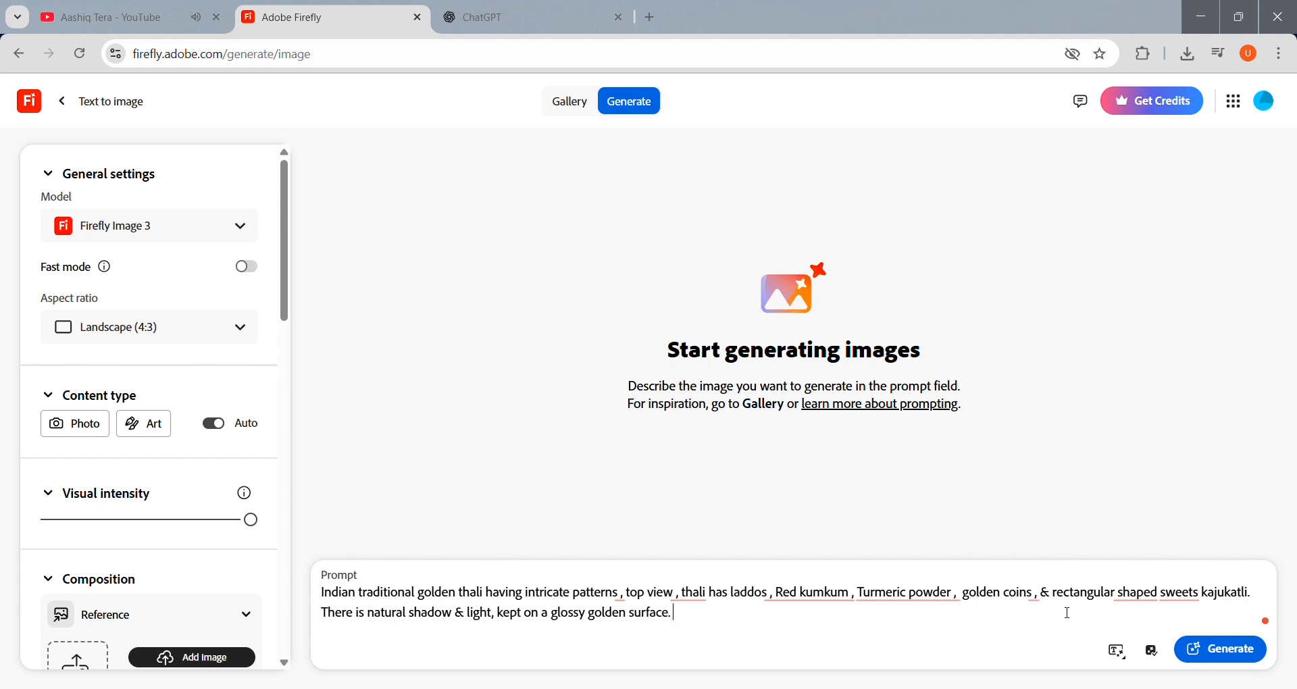
text( Aesthtic view , Ultra realistic)
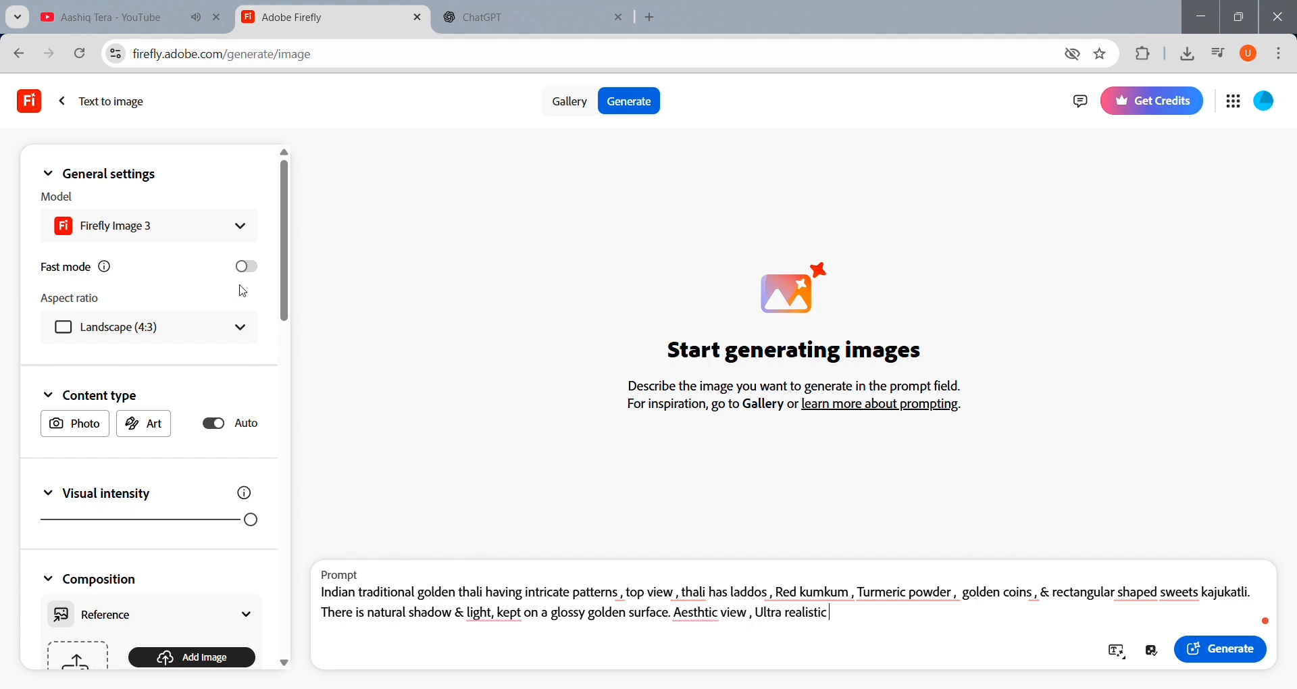
Select the Firefly Image 4 model and choose another aspect ratio for the image.
click(194, 234)
click(196, 365)
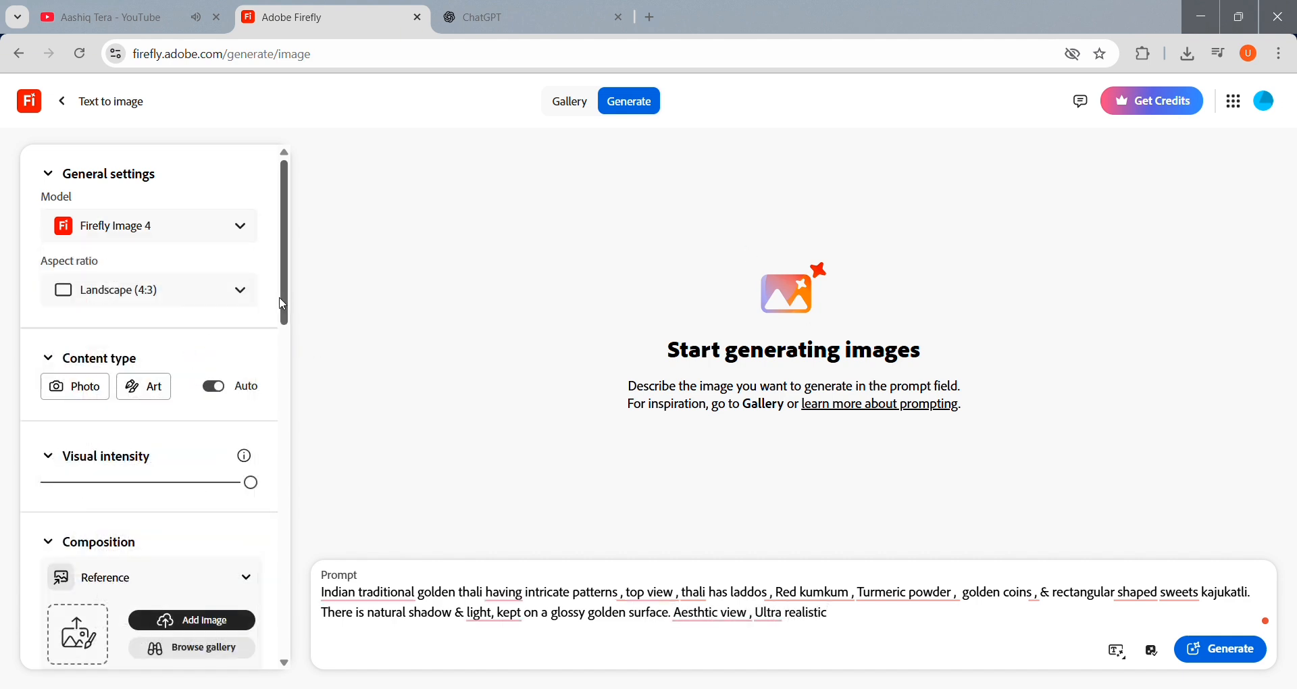
click(230, 292)
click(209, 341)
Set the camera angle to Shot from above and the lighting to Studio light.
drag(289, 315, 256, 641)
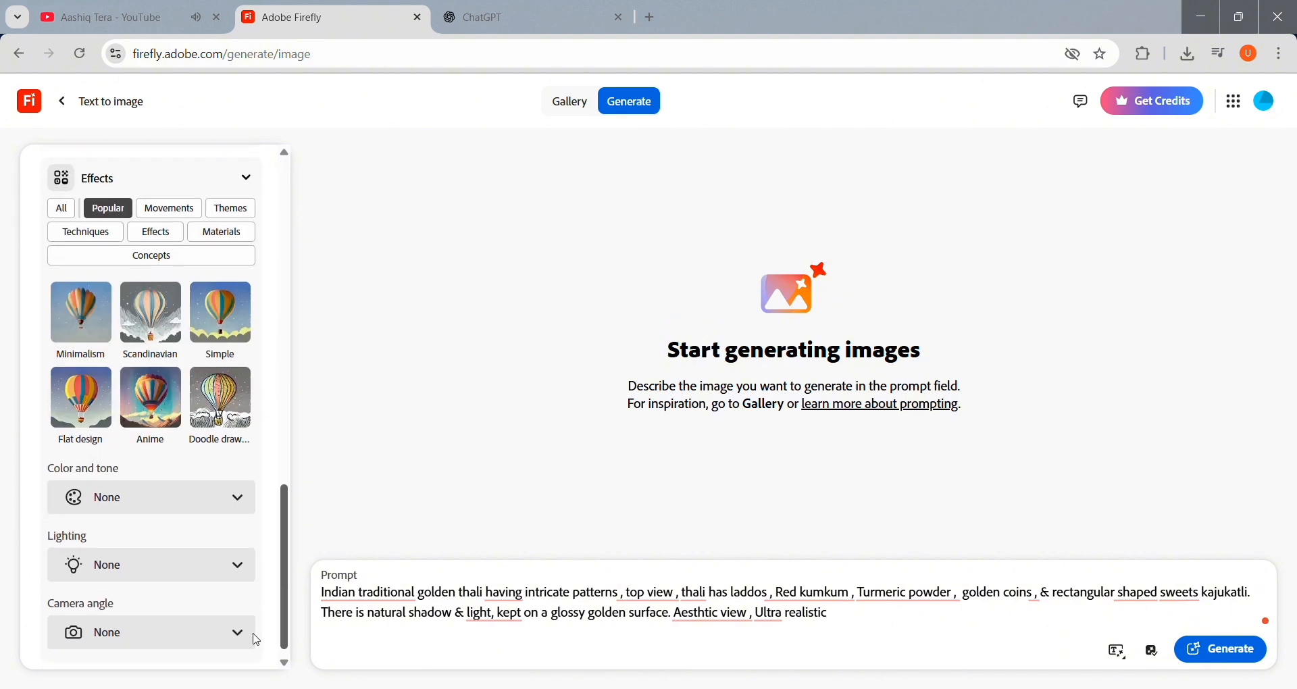
click(151, 619)
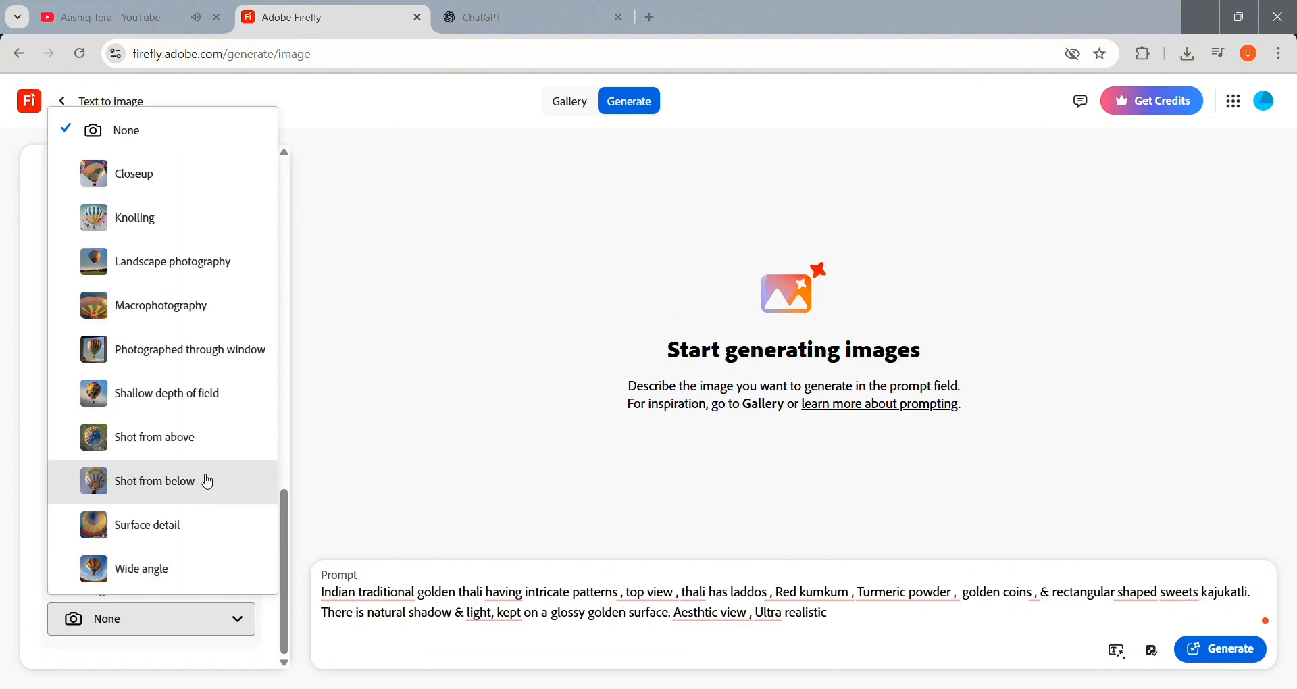
click(209, 447)
click(152, 493)
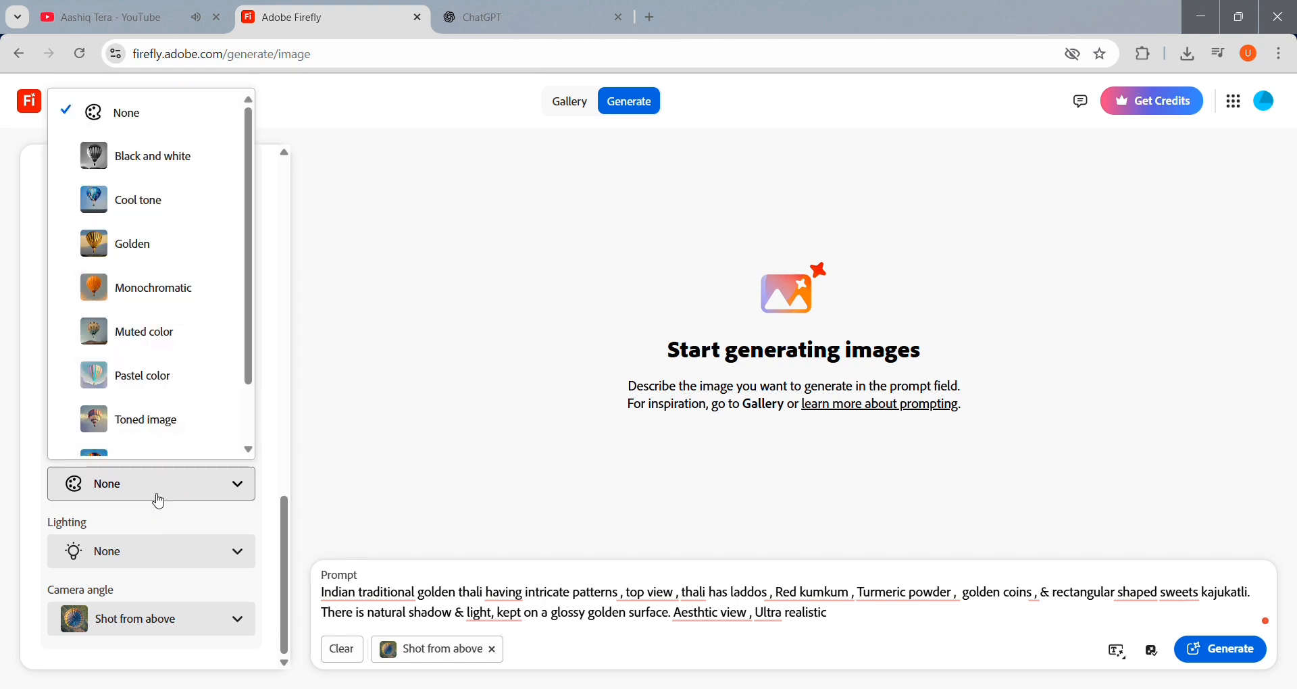
click(162, 552)
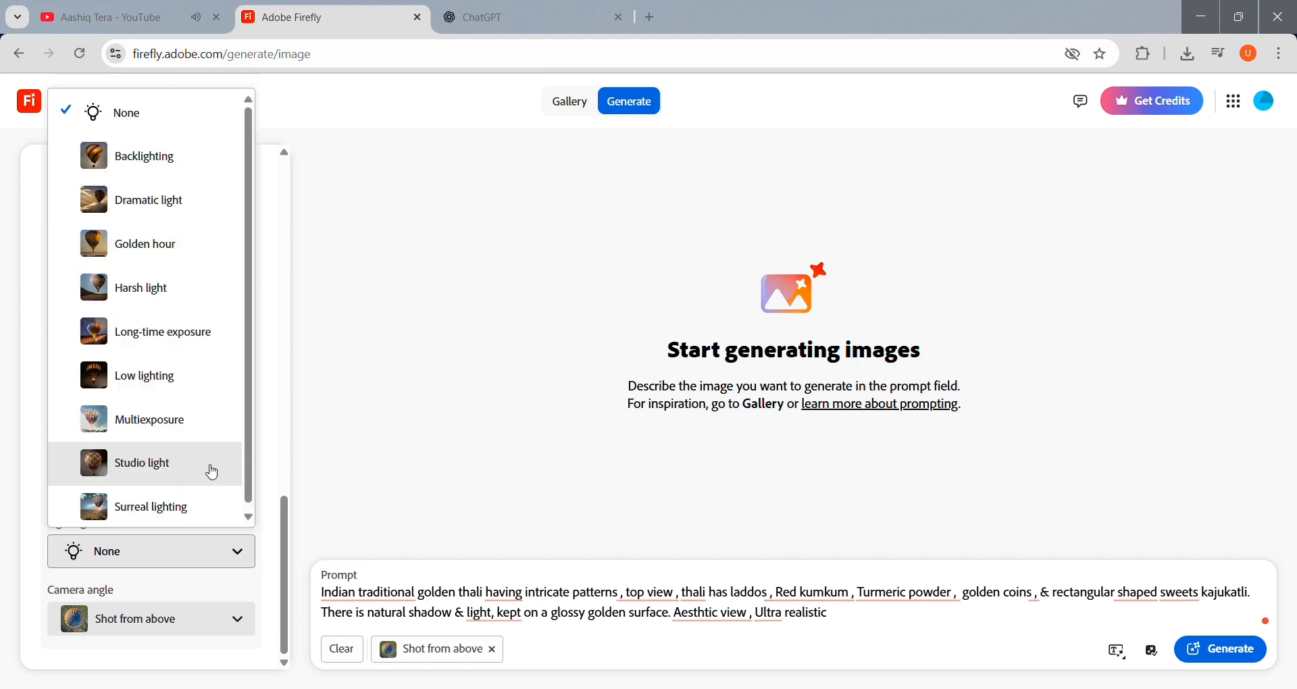
click(213, 472)
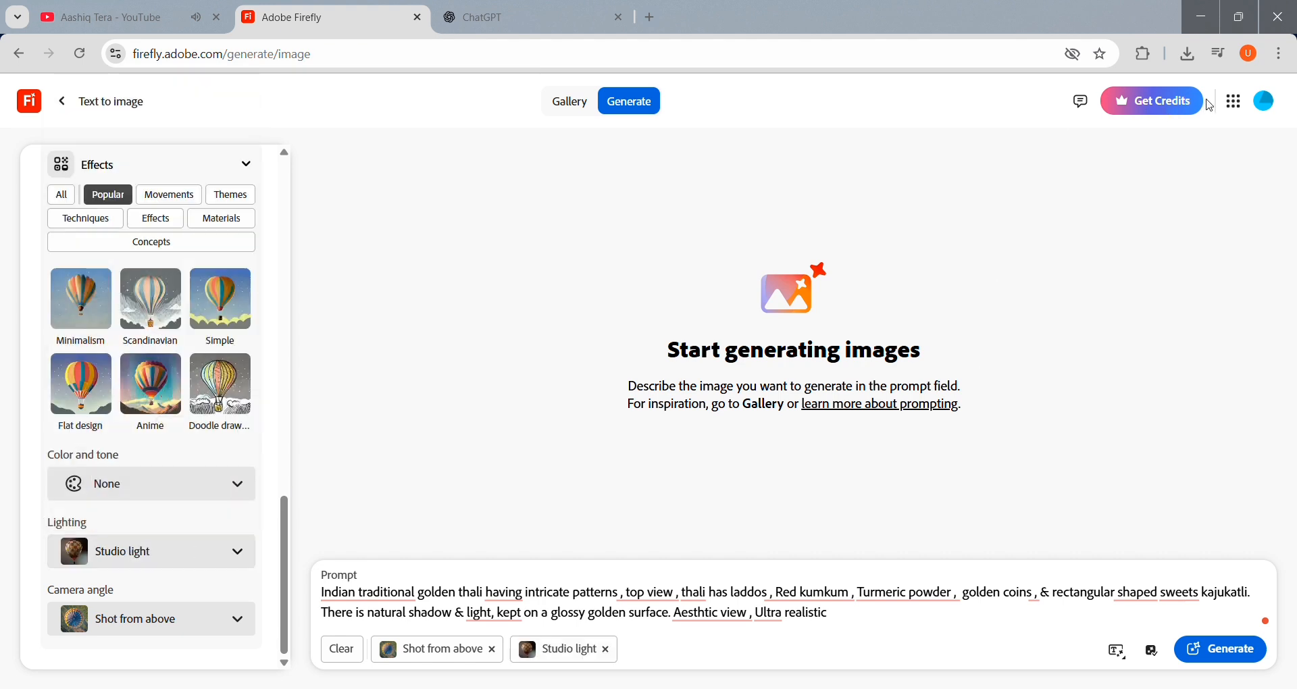
Generate the thali images from the prompt and open a result in the enlarged preview.
click(1254, 652)
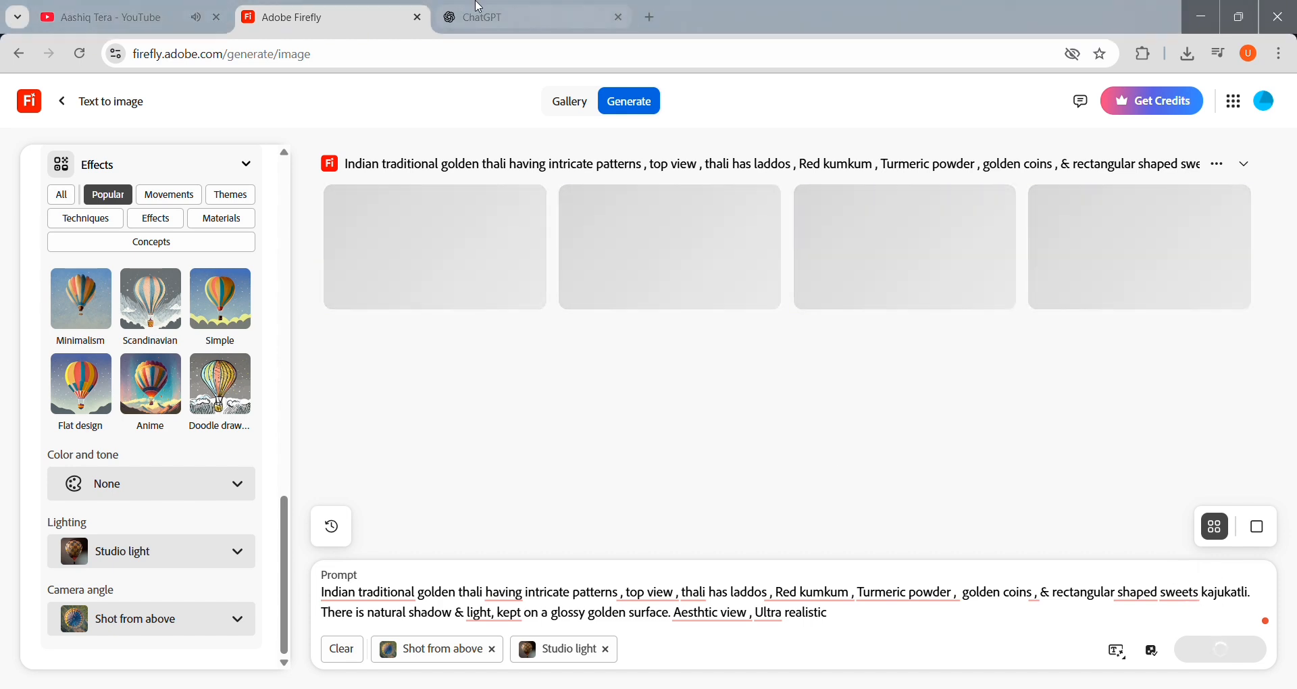
click(617, 25)
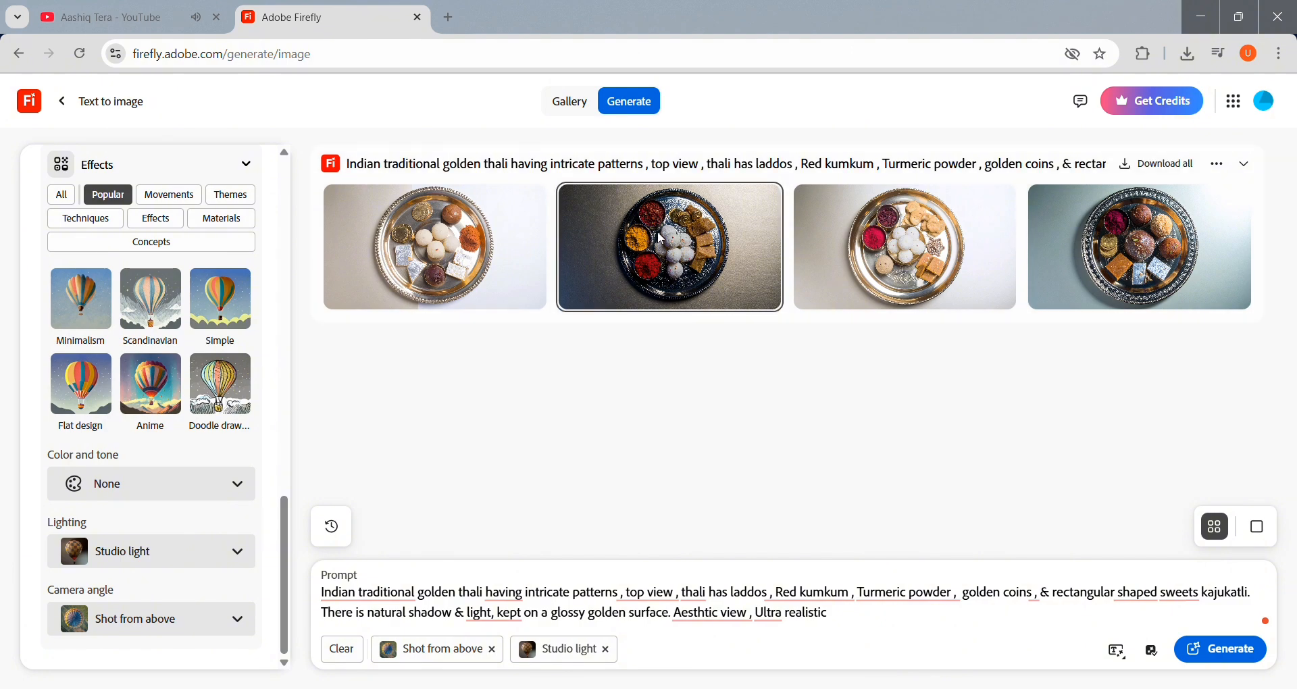
click(658, 234)
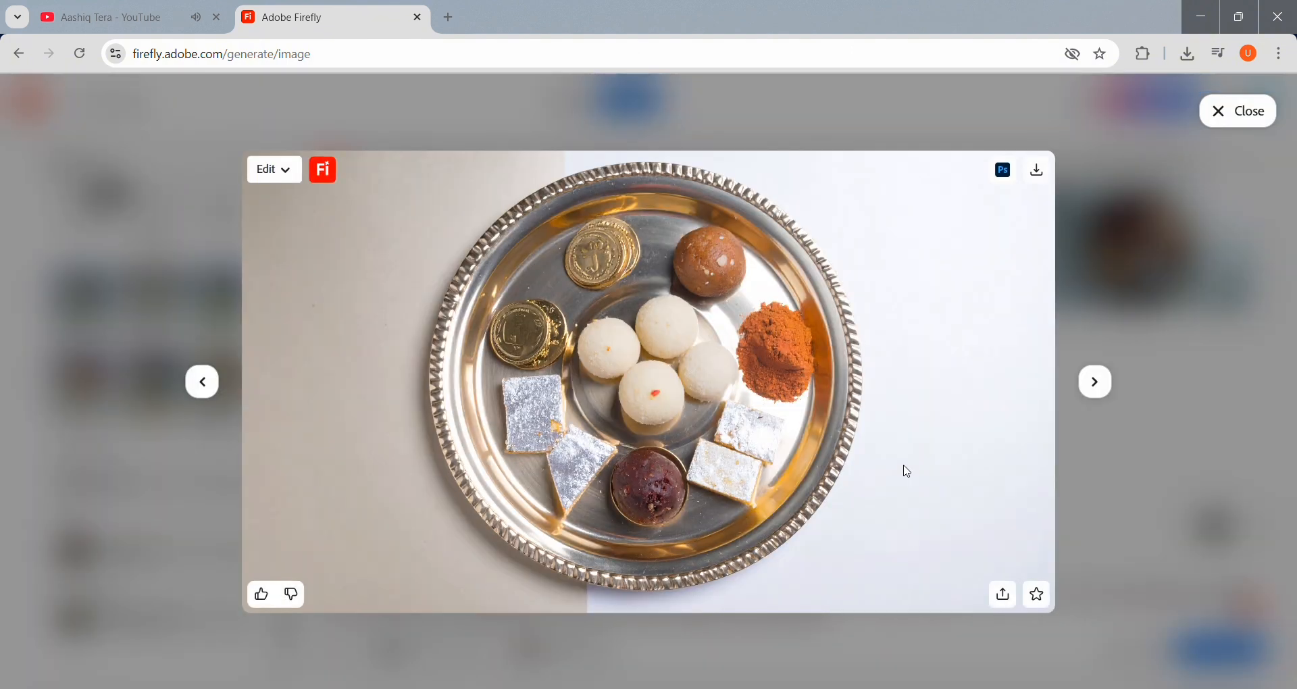
Go through the four generated Studio light thali images in the enlarged preview and close the preview.
click(1070, 351)
click(658, 242)
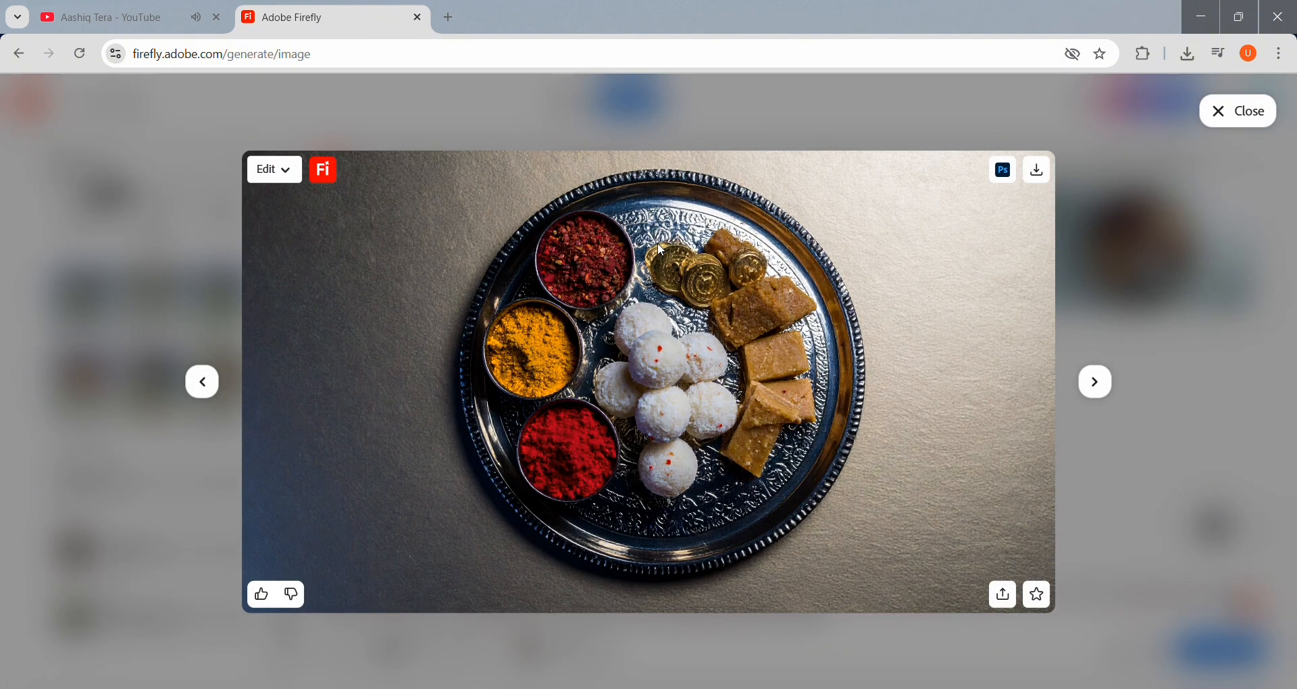
key(Right)
key(Right)
key(Left)
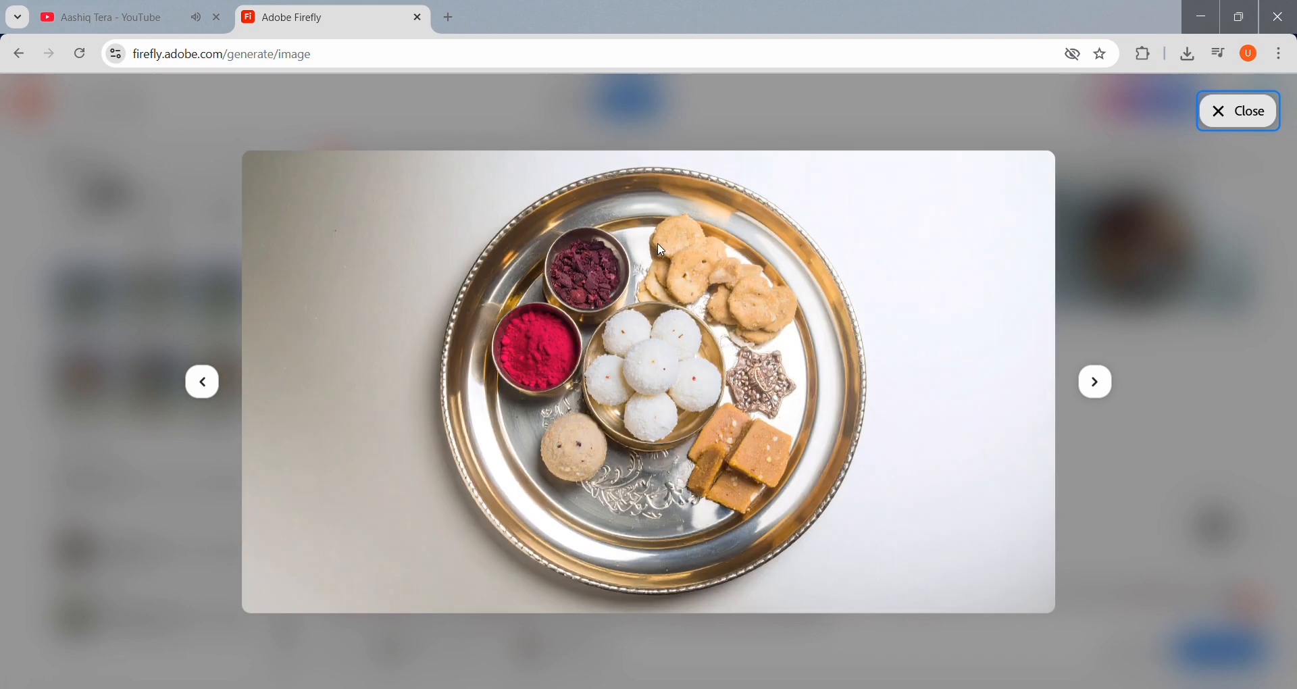
key(Right)
key(Right)
key(Right)
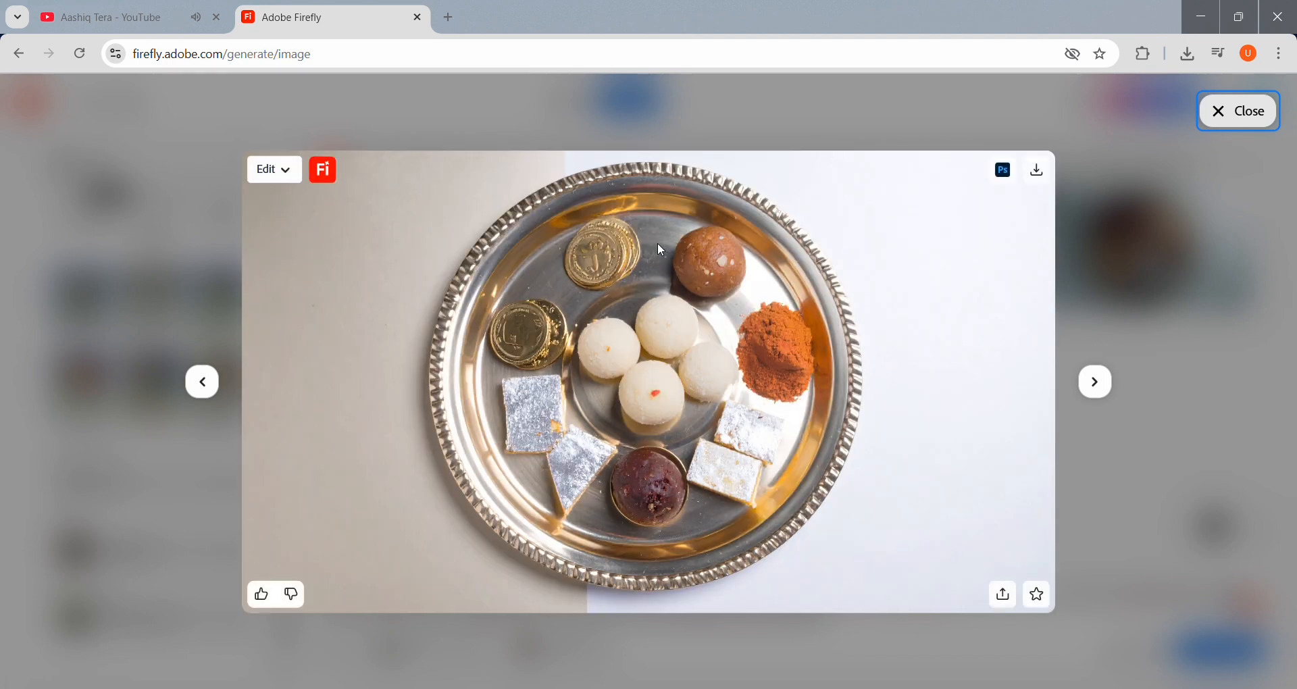
key(Right)
key(Right)
key(Right)
key(Right)
key(Left)
key(Left)
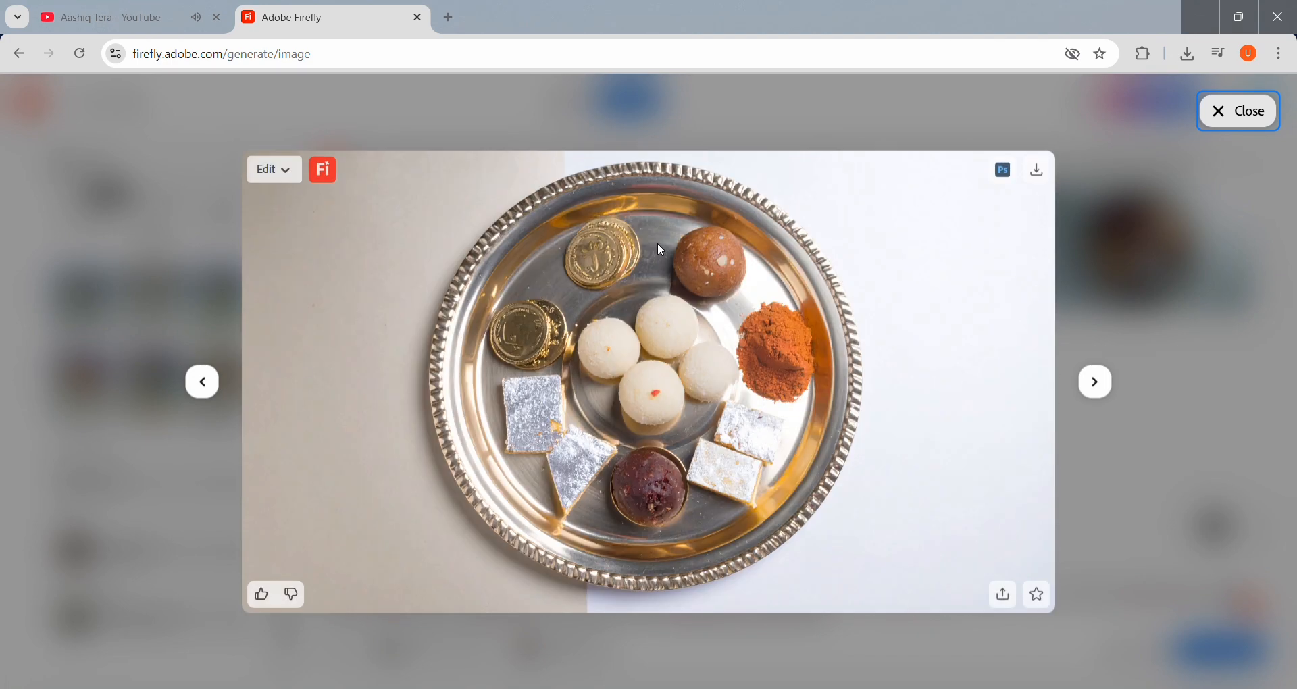
key(Left)
key(Left)
key(Escape)
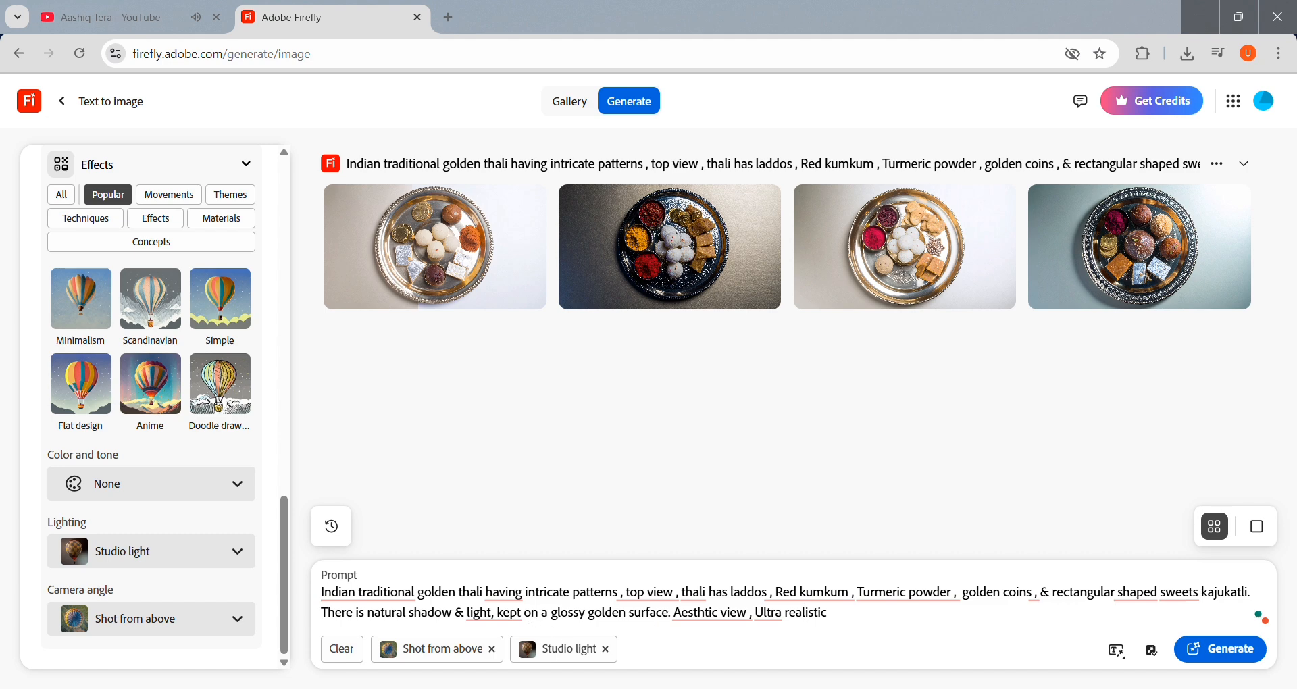
Change the lighting to Golden hour and generate a new set of thali images from the same prompt.
drag(522, 616, 634, 618)
click(669, 623)
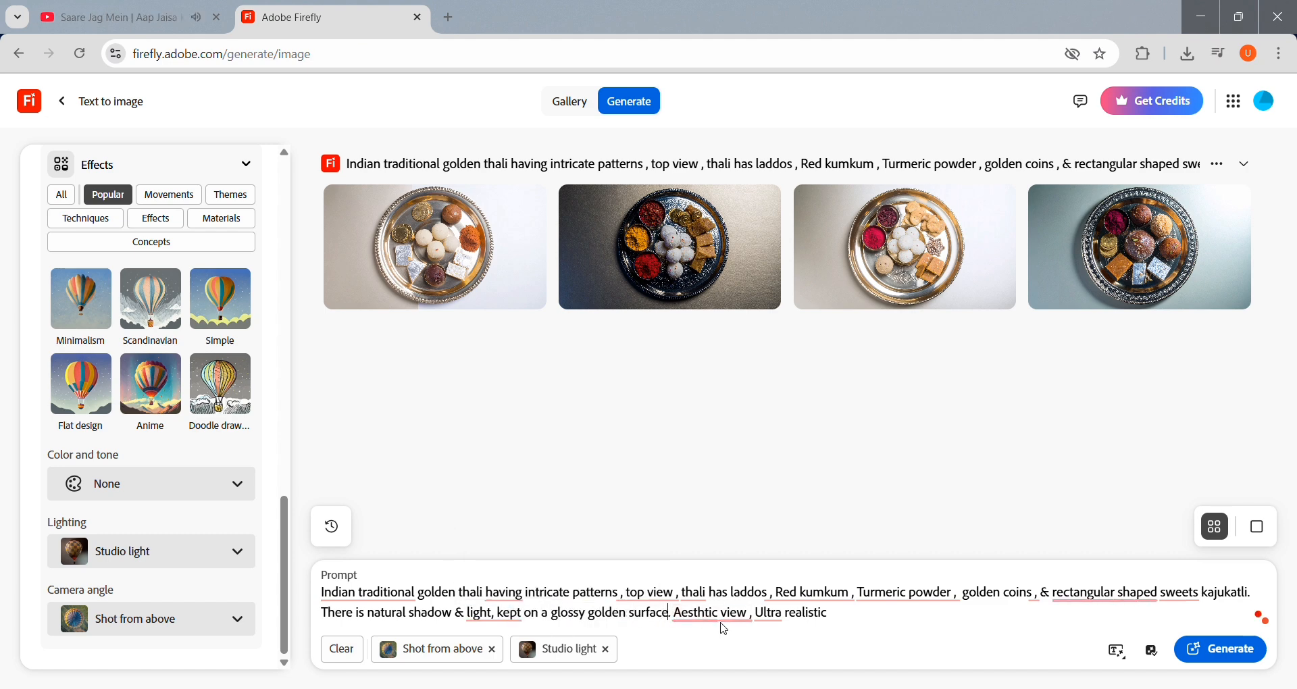
click(787, 618)
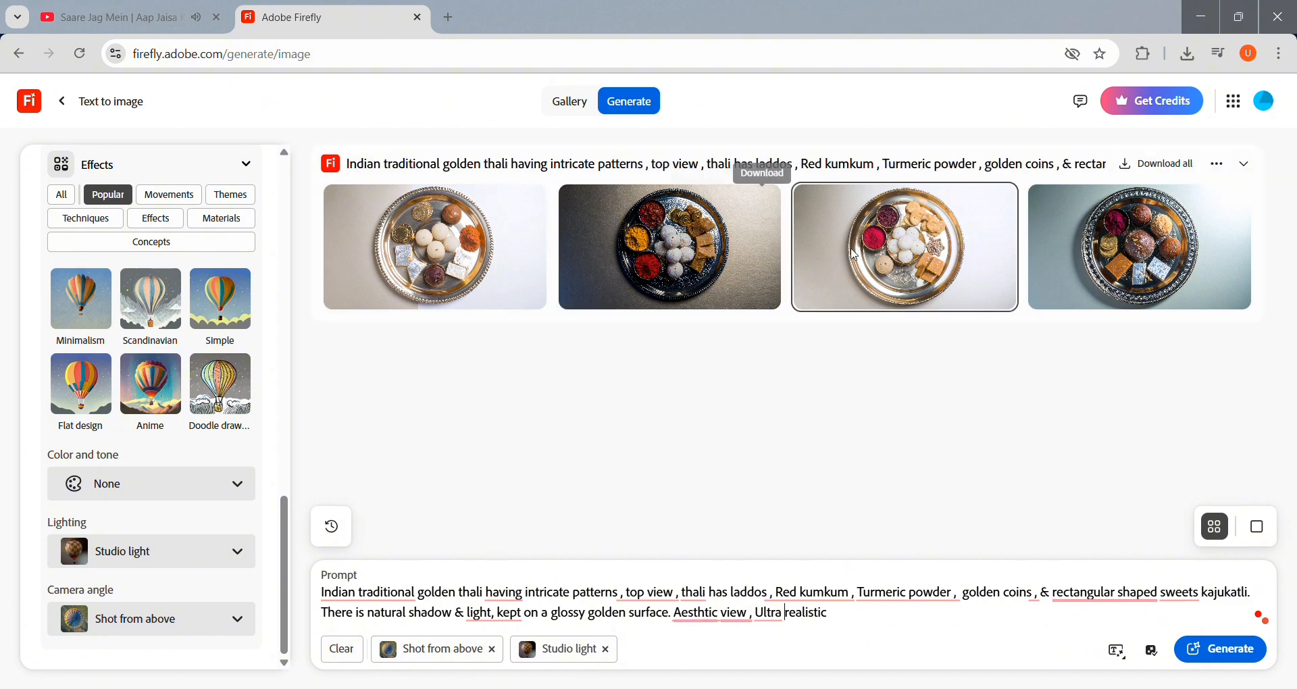
click(226, 504)
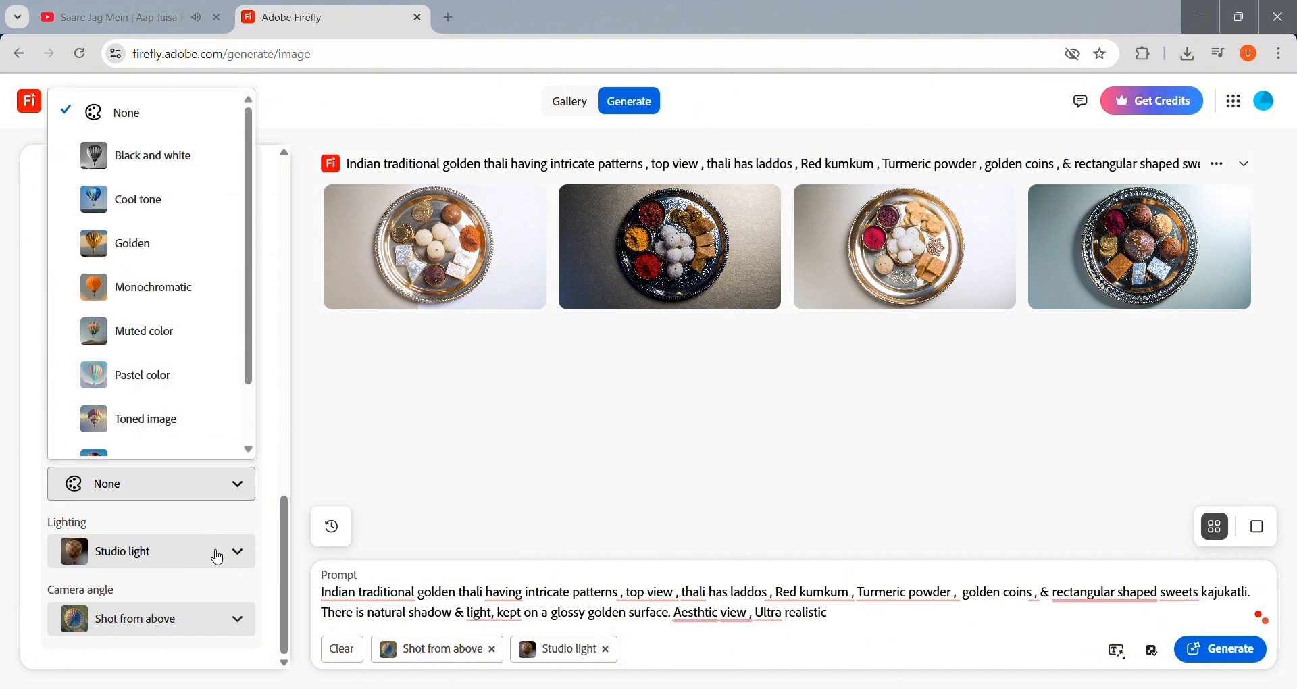
click(214, 551)
click(176, 246)
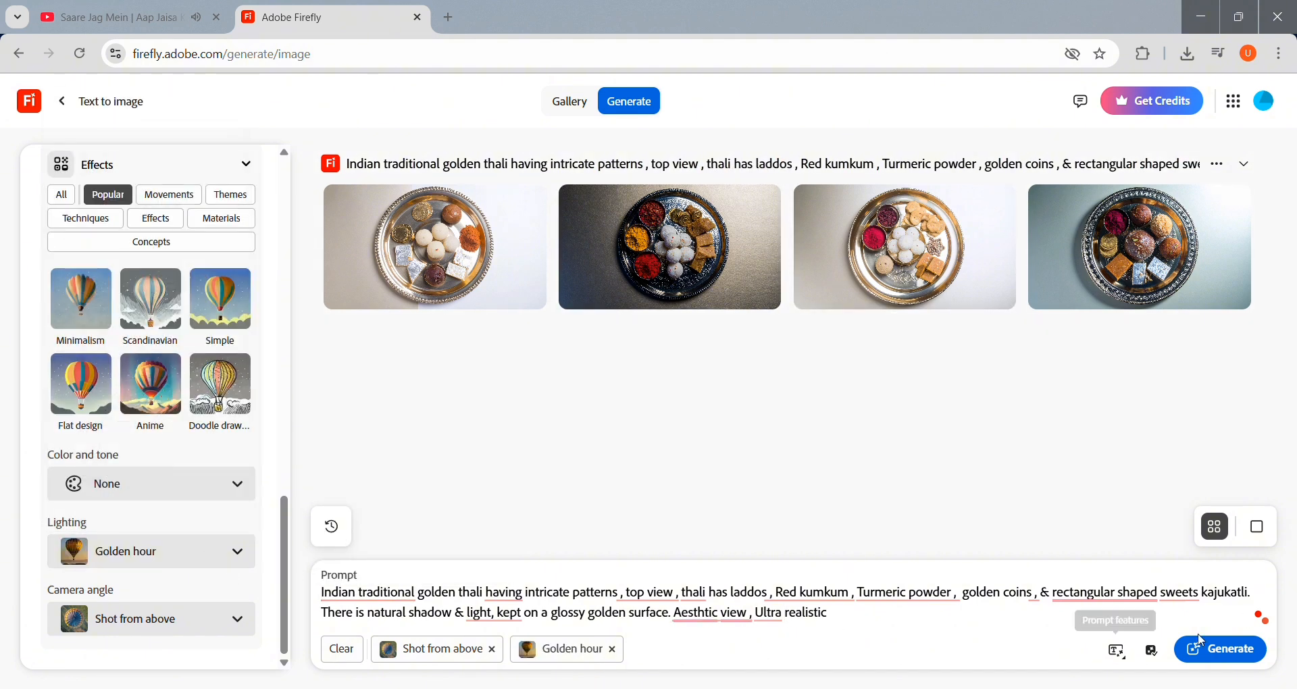
click(1222, 651)
click(169, 245)
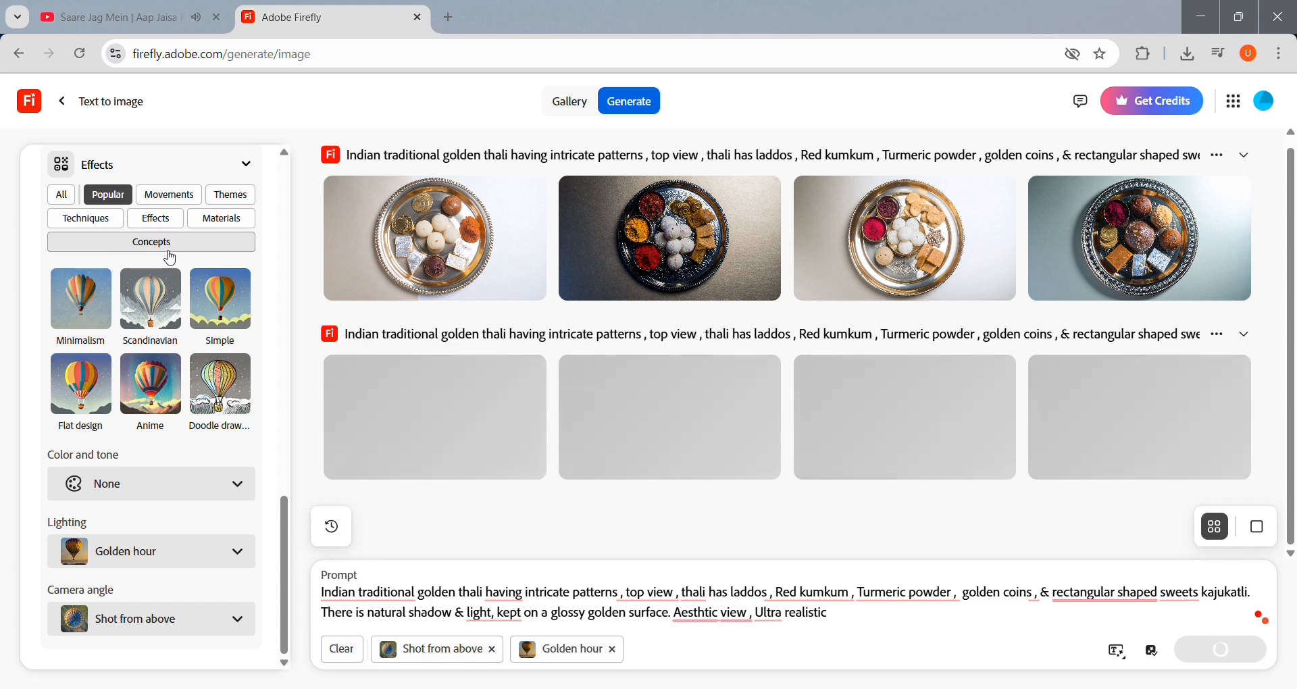
click(169, 196)
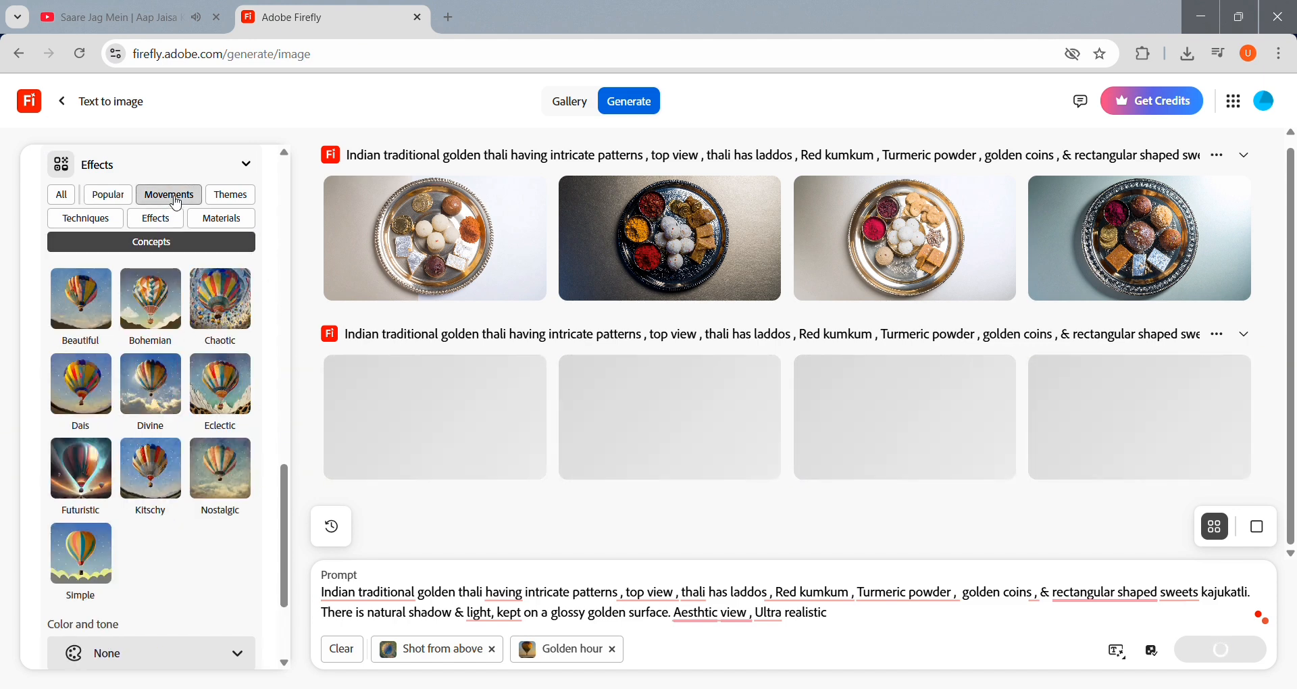
scroll(287, 473, down, 6)
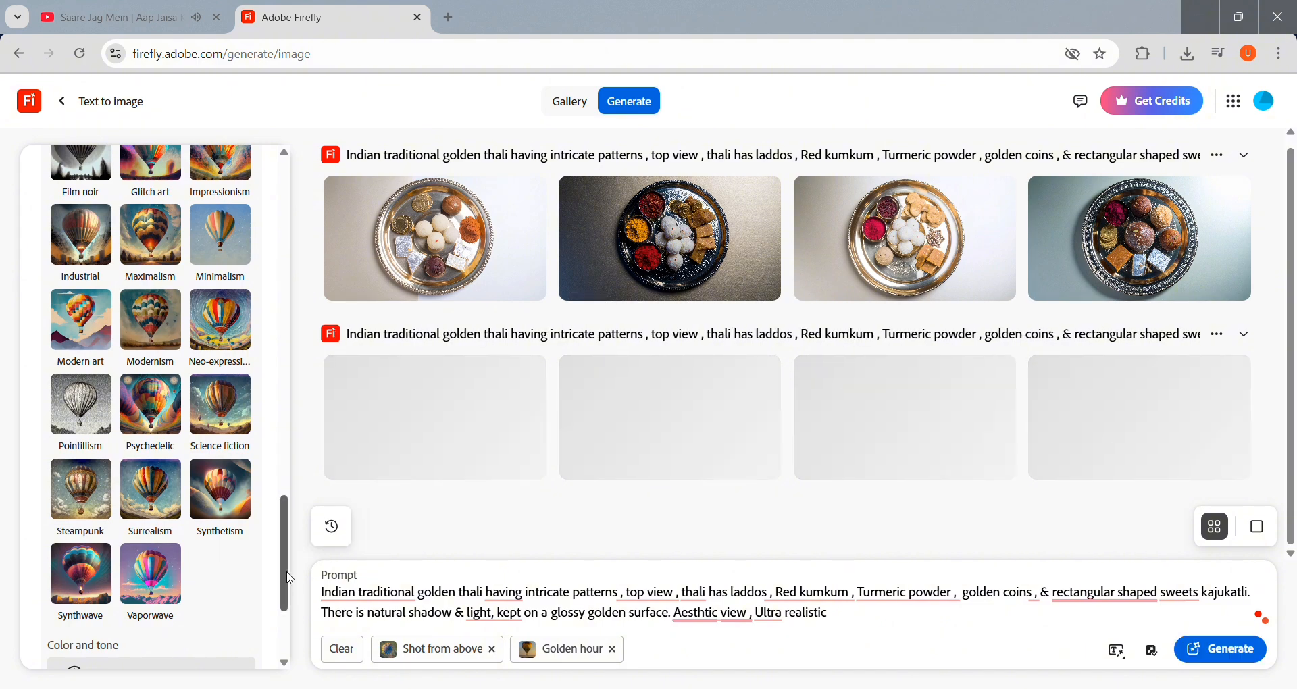
scroll(203, 439, up, 5)
Open the new Golden hour thali images in the enlarged preview and compare them one by one.
click(420, 439)
key(Right)
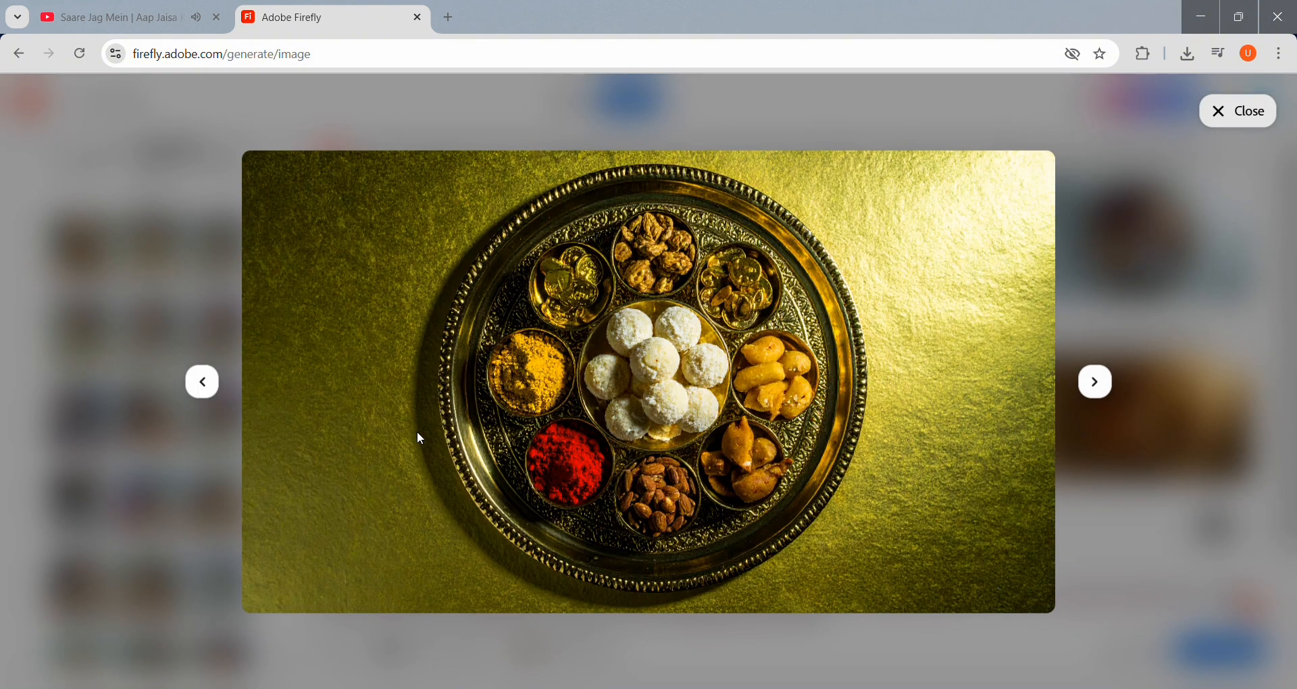
key(Right)
key(Right)
key(Right)
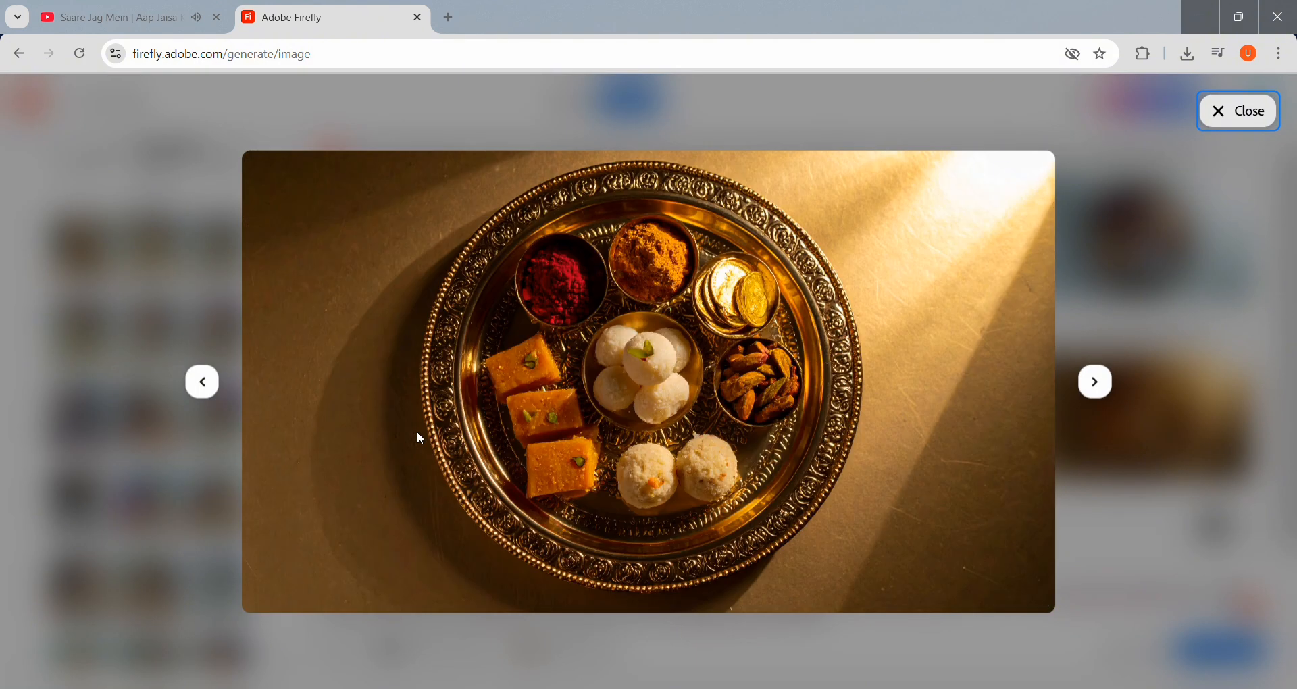
key(Right)
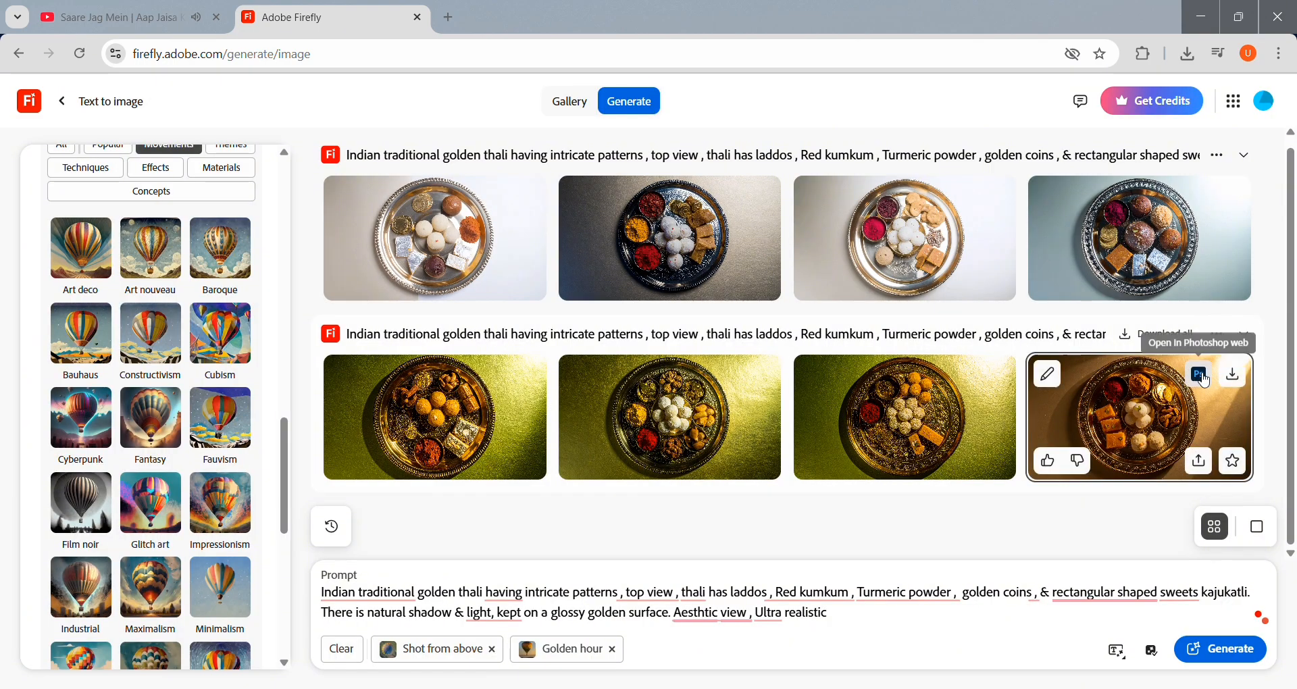
Use the fourth Golden hour image, with the warm brown background, as the style reference.
click(1048, 374)
click(1118, 533)
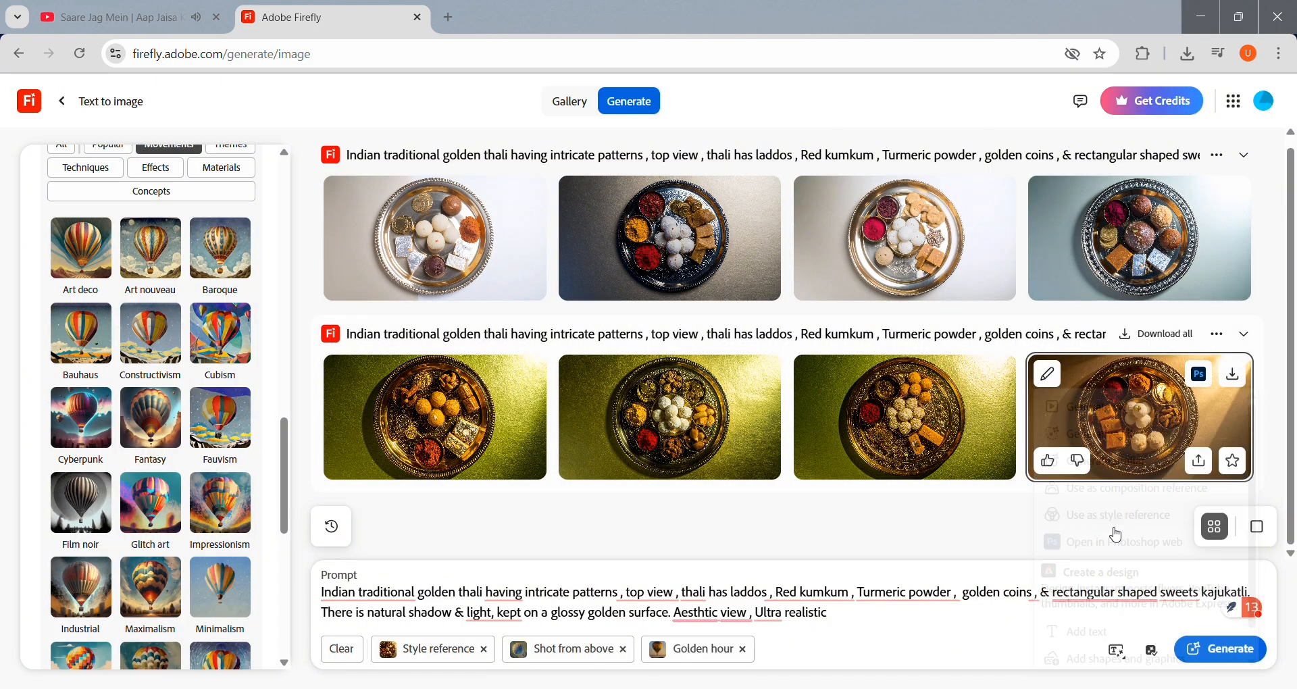
scroll(294, 414, up, 3)
scroll(294, 414, up, 1)
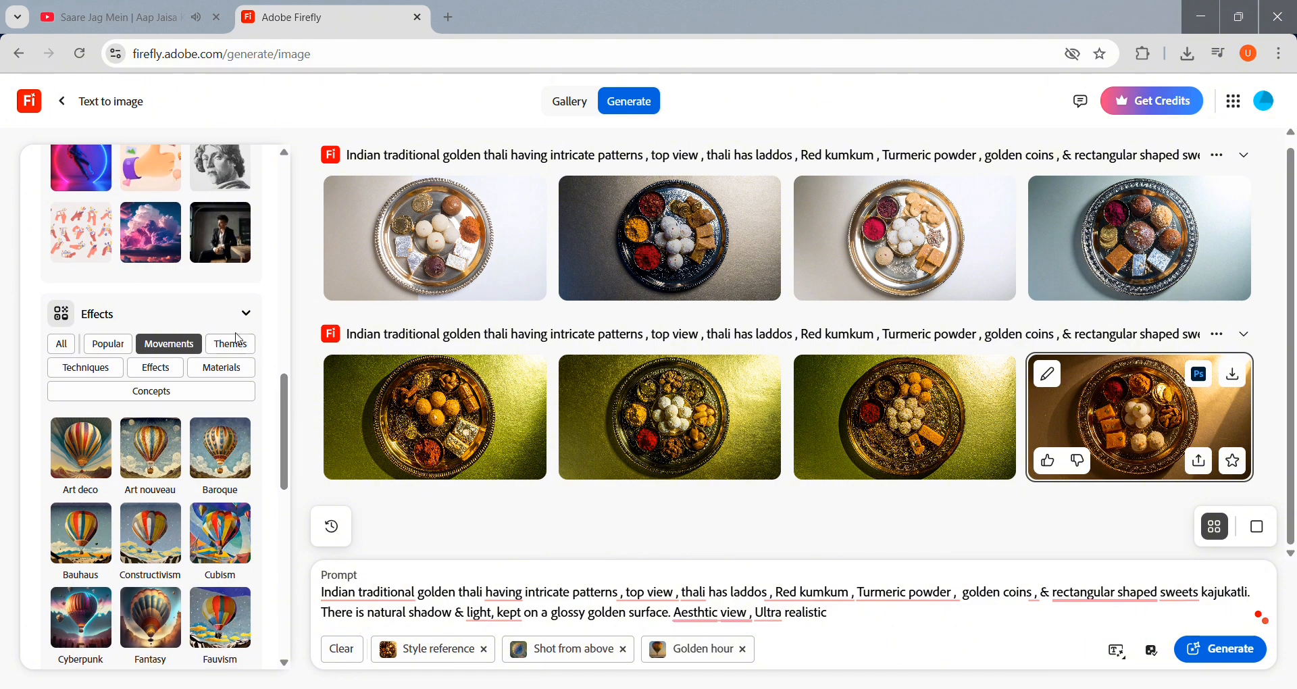
Look through the effect categories for a suitable style and apply the Hyper realistic effect.
click(156, 367)
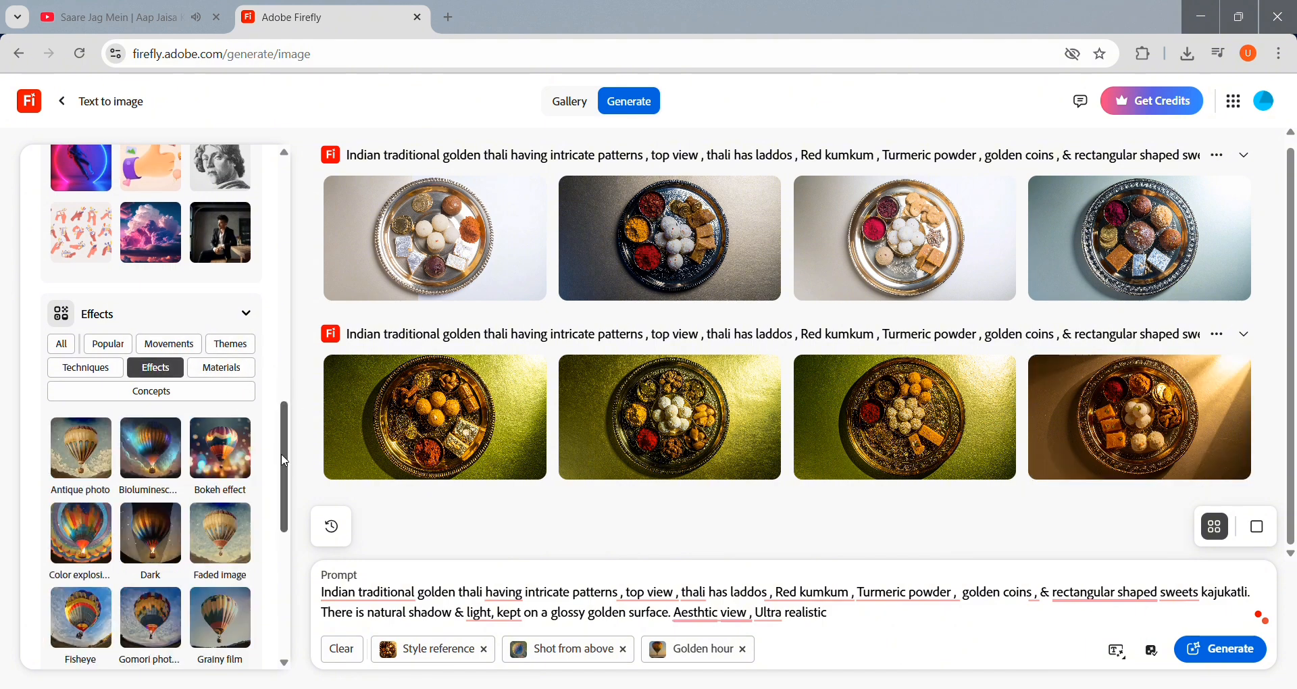
scroll(284, 461, down, 3)
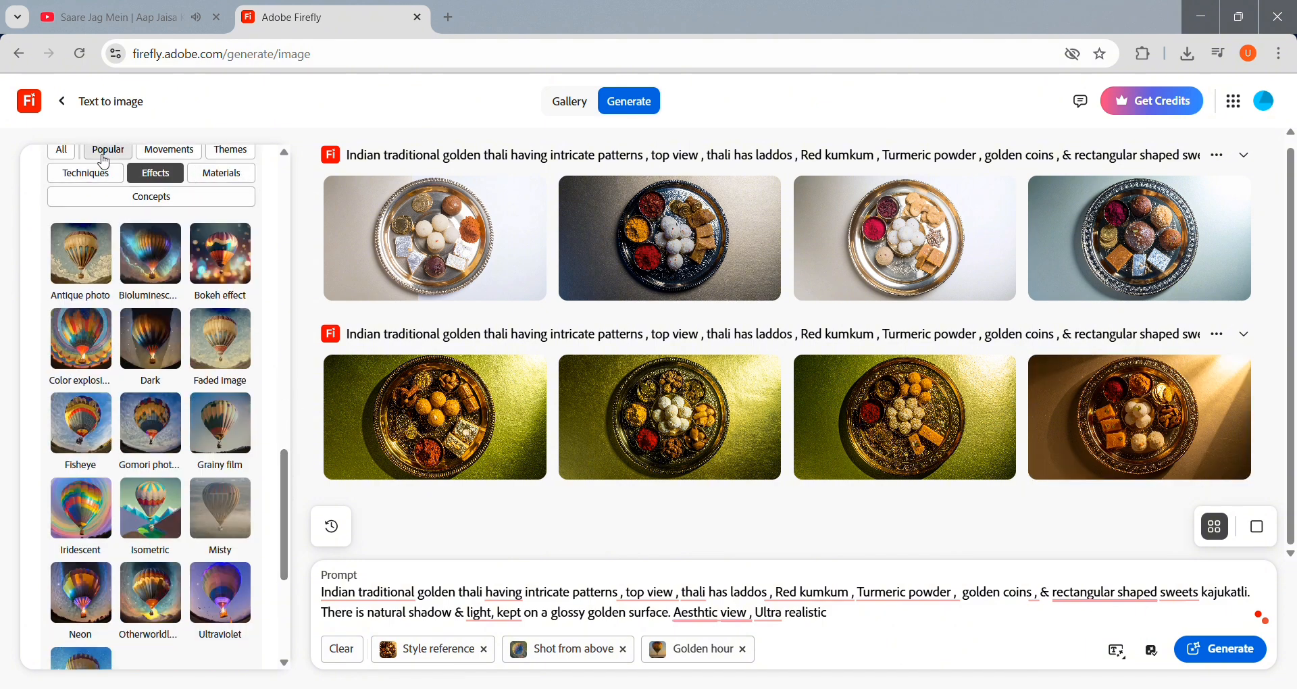
click(83, 175)
scroll(292, 500, down, 2)
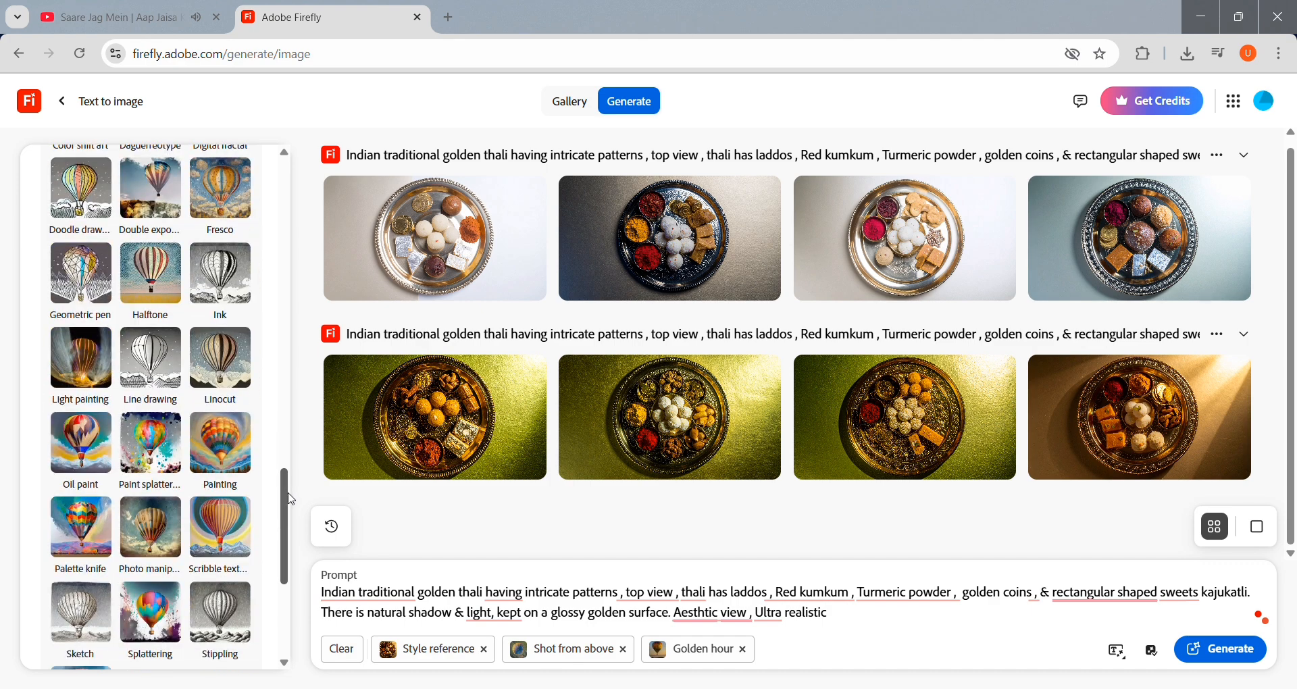
scroll(291, 500, up, 5)
click(151, 235)
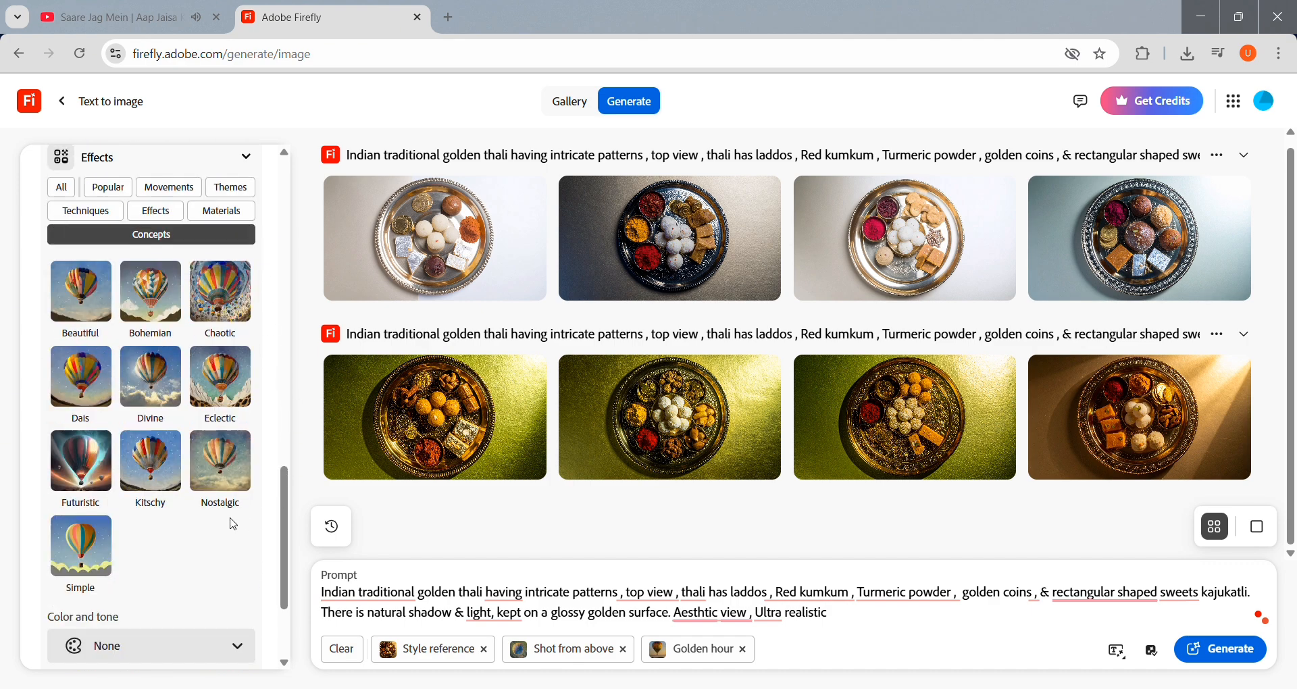
click(108, 187)
click(169, 191)
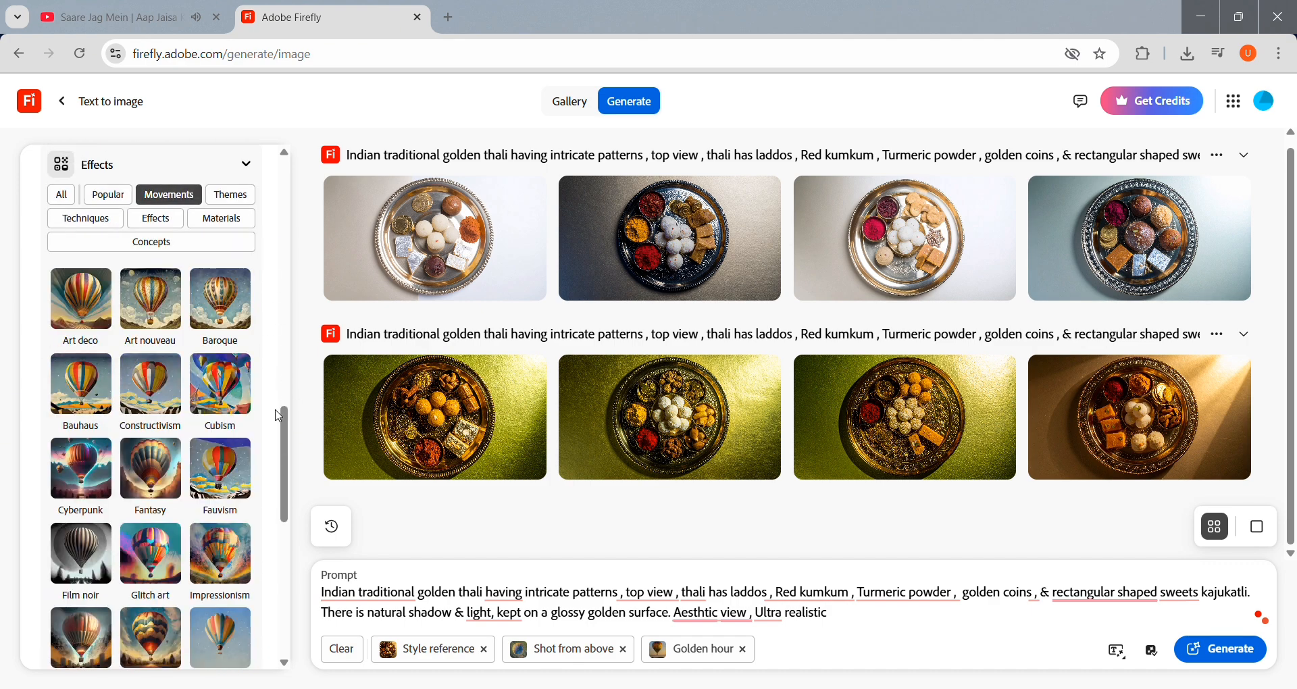
drag(287, 462, 284, 304)
click(244, 277)
click(241, 493)
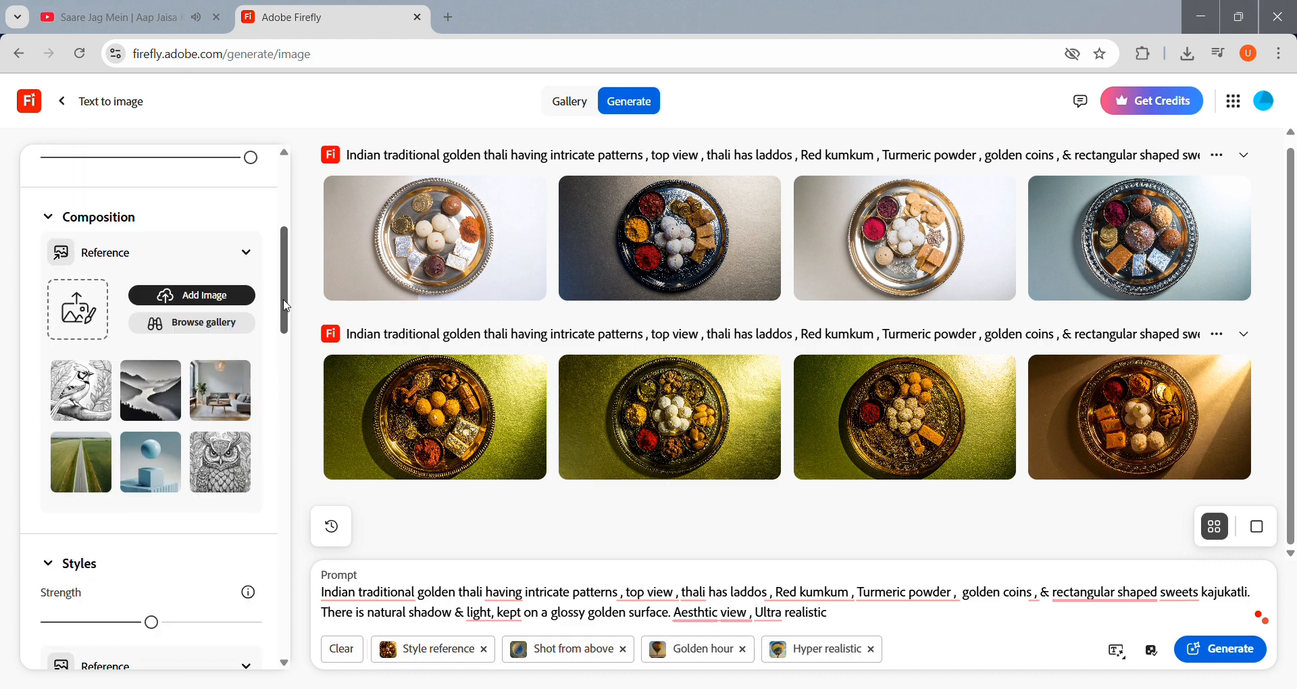
Raise the styles strength to maximum and upload the drawn thali layout from the device as the composition reference.
click(229, 298)
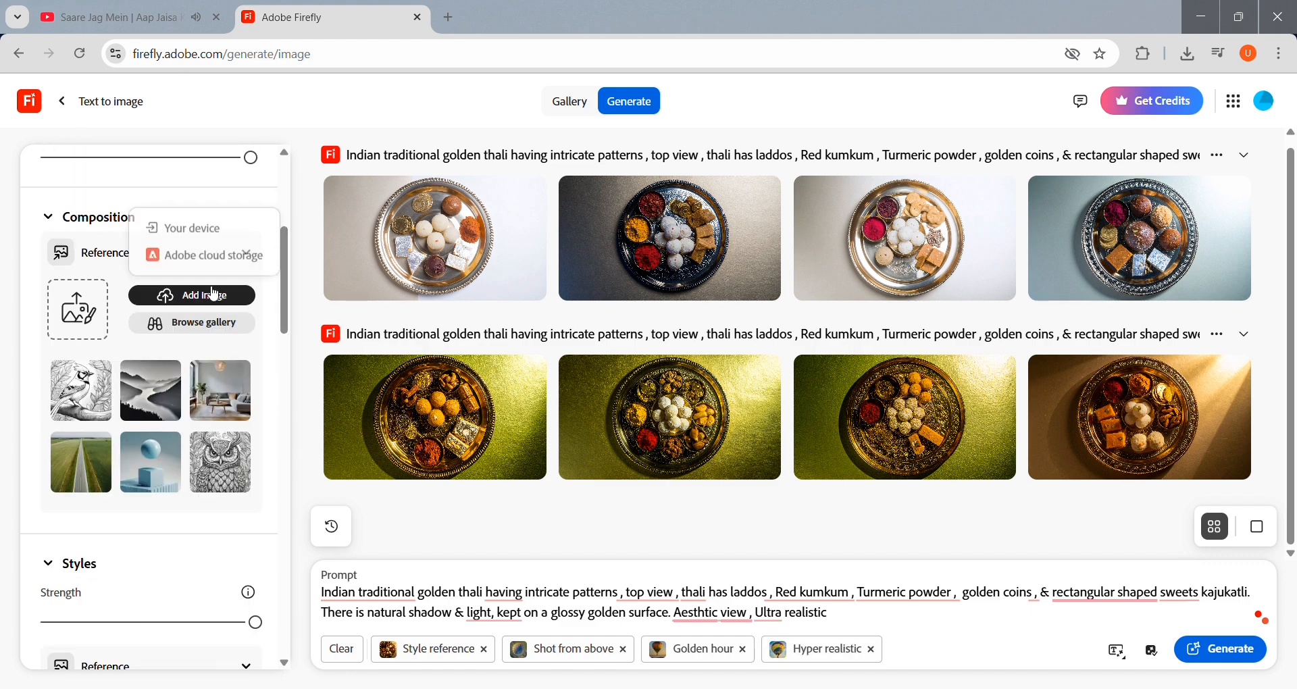
click(206, 227)
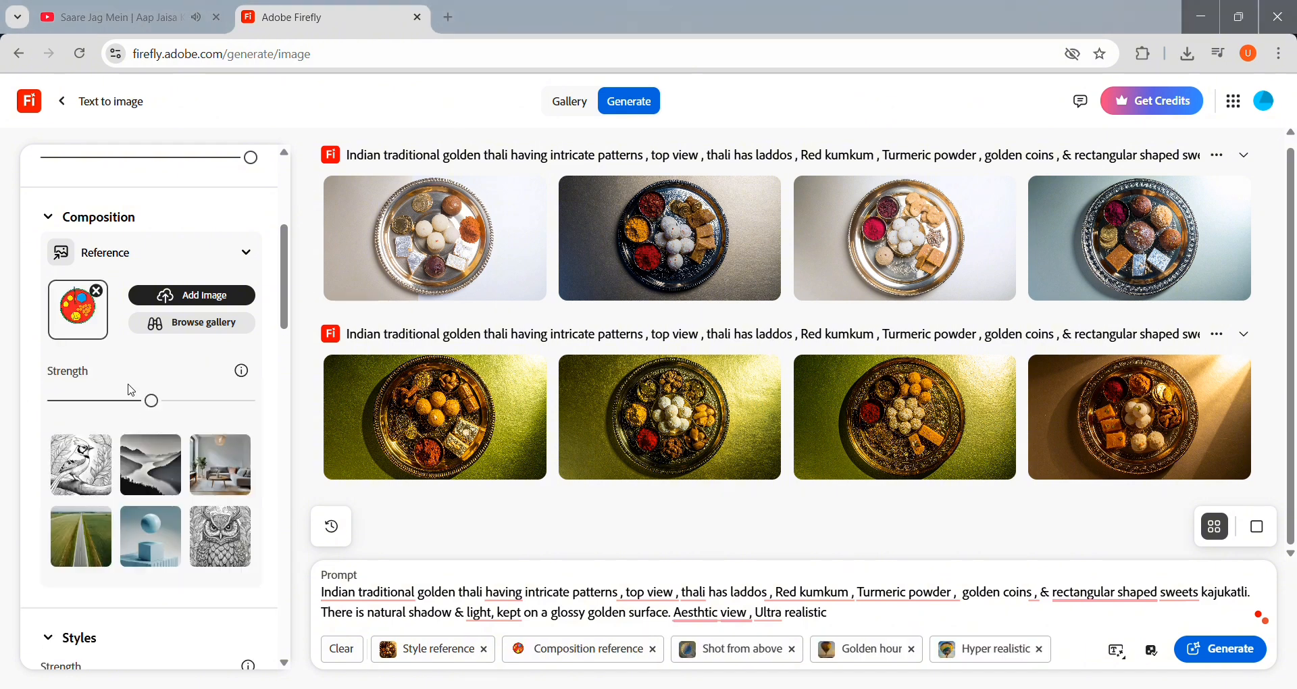
Regenerate the thali images at maximum composition strength with "a pile of" inserted before golden coins in the prompt.
click(971, 599)
text(a pile of)
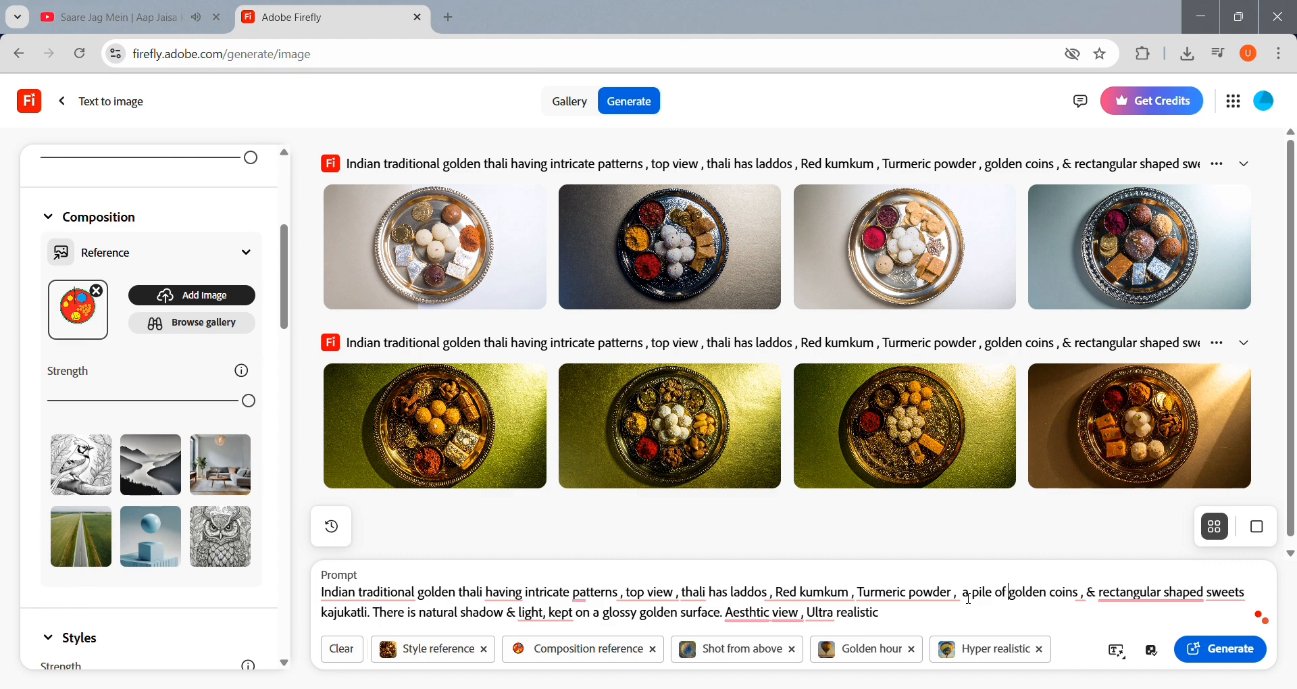
key(Return)
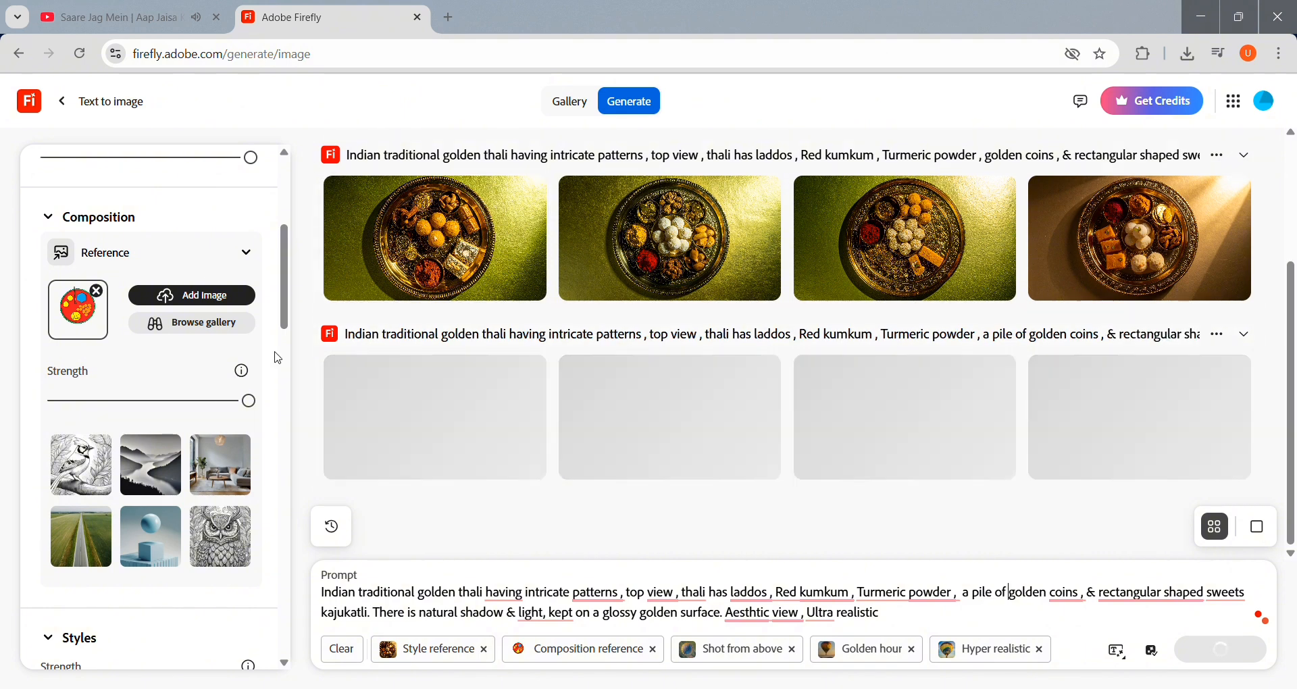
Examine the images generated from the composition reference one by one in the enlarged preview.
drag(544, 612, 389, 609)
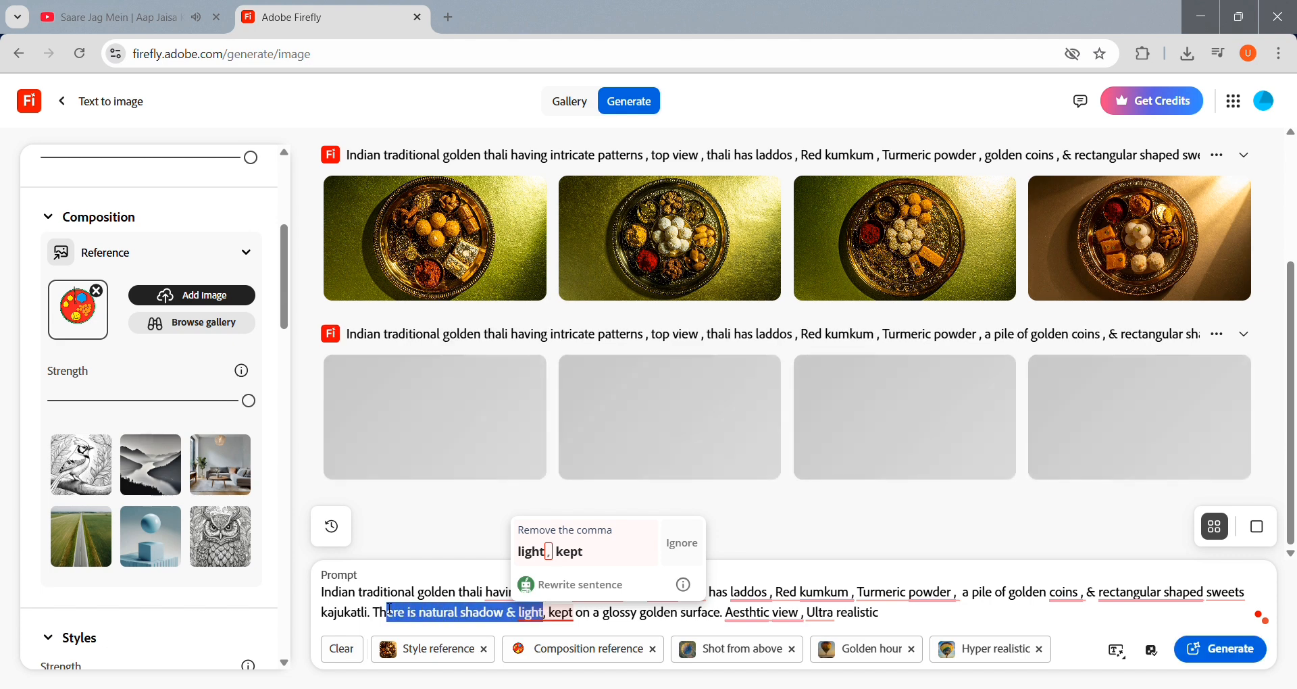
click(513, 408)
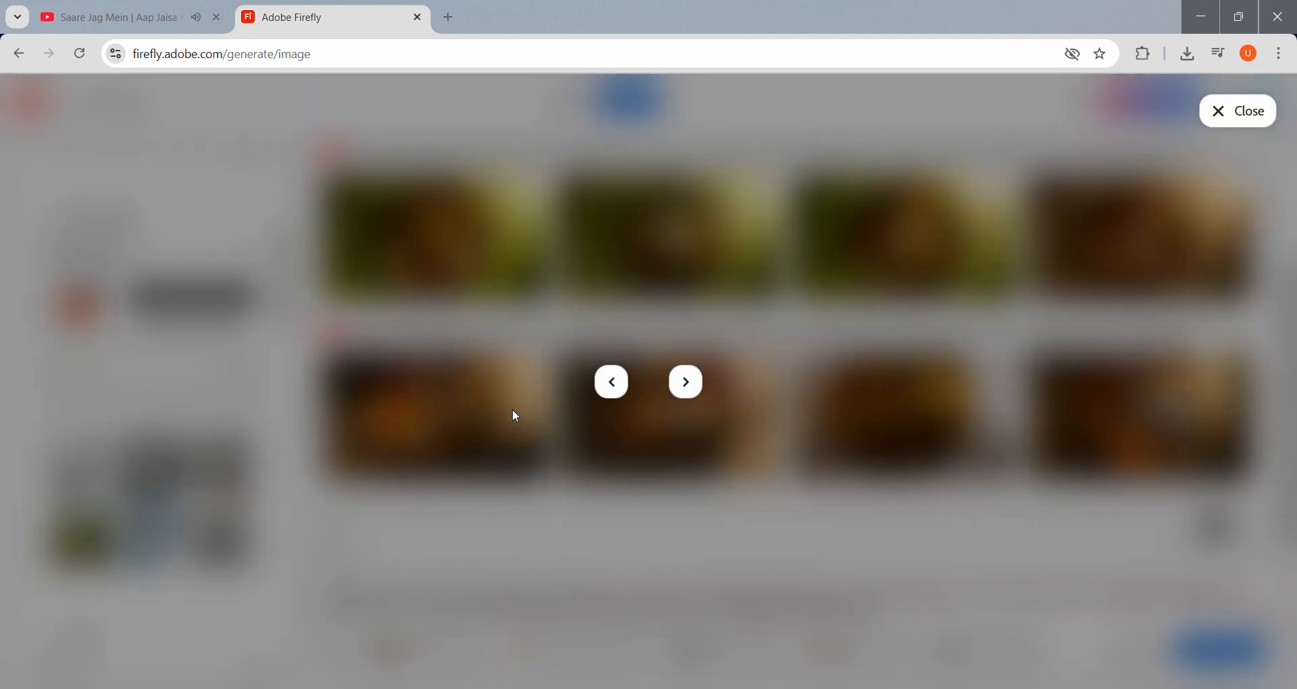
click(736, 351)
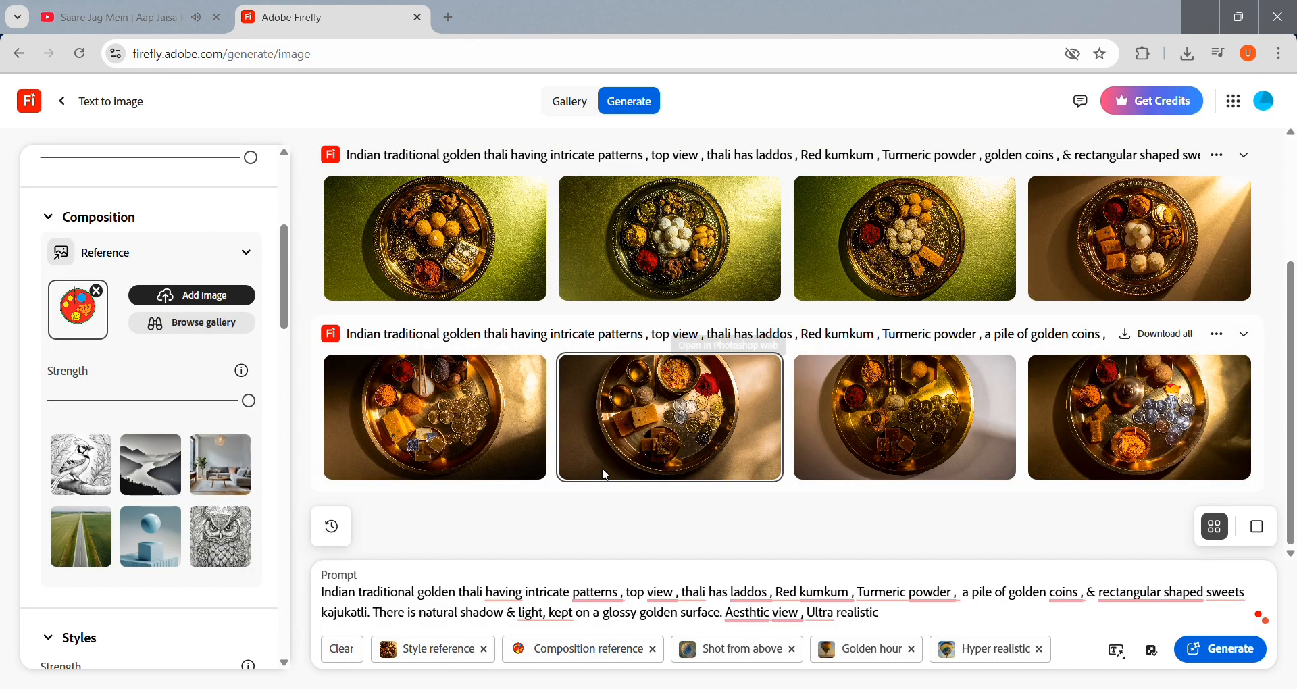
click(435, 402)
click(687, 384)
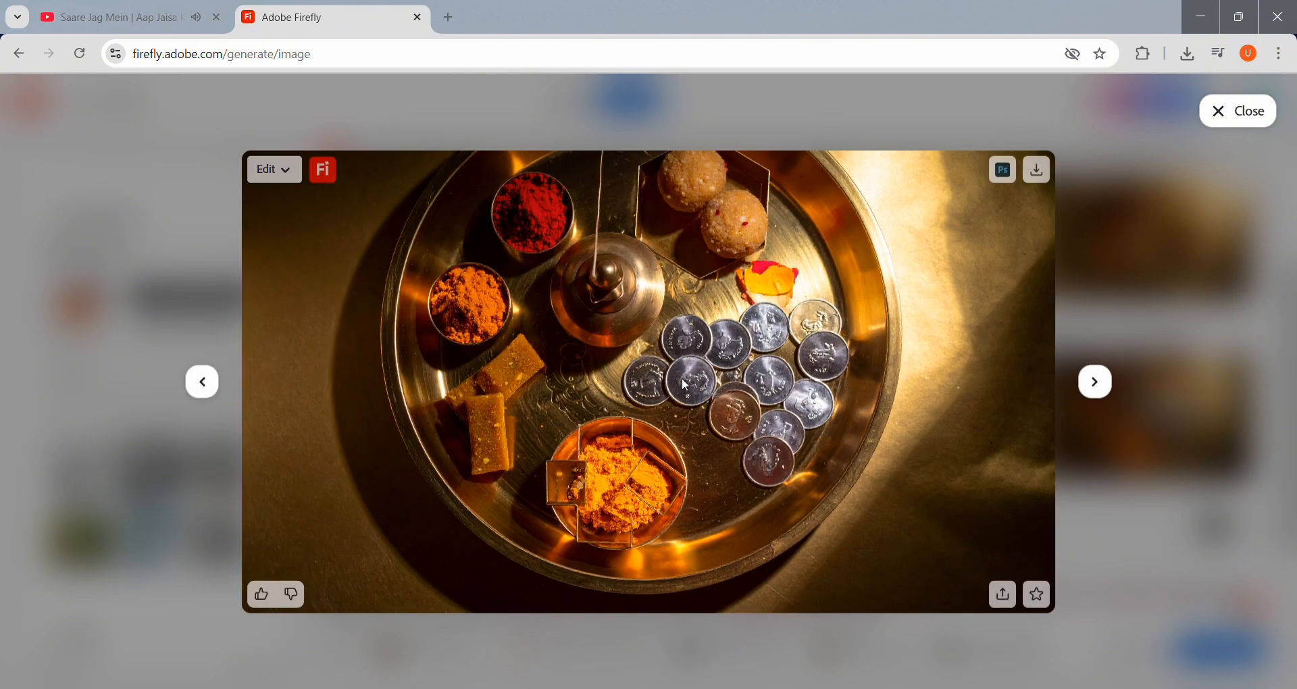
key(Right)
key(Right)
key(Right)
key(Right)
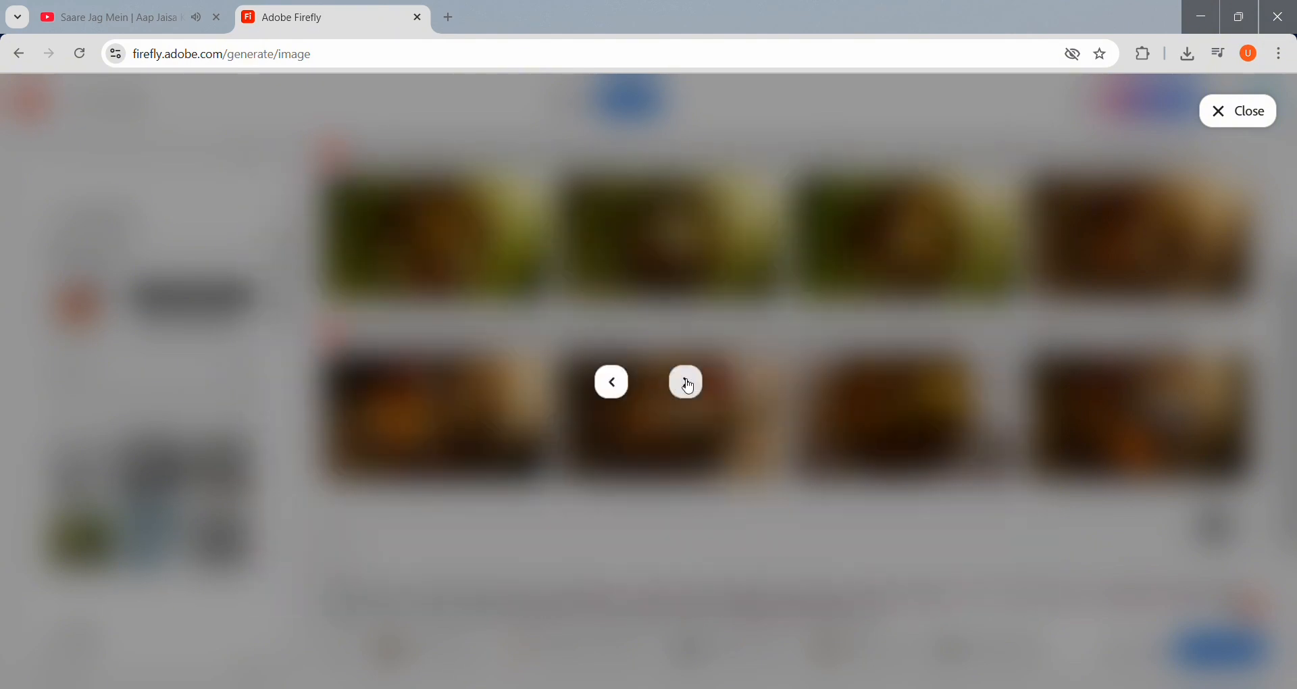
click(1107, 380)
click(1196, 441)
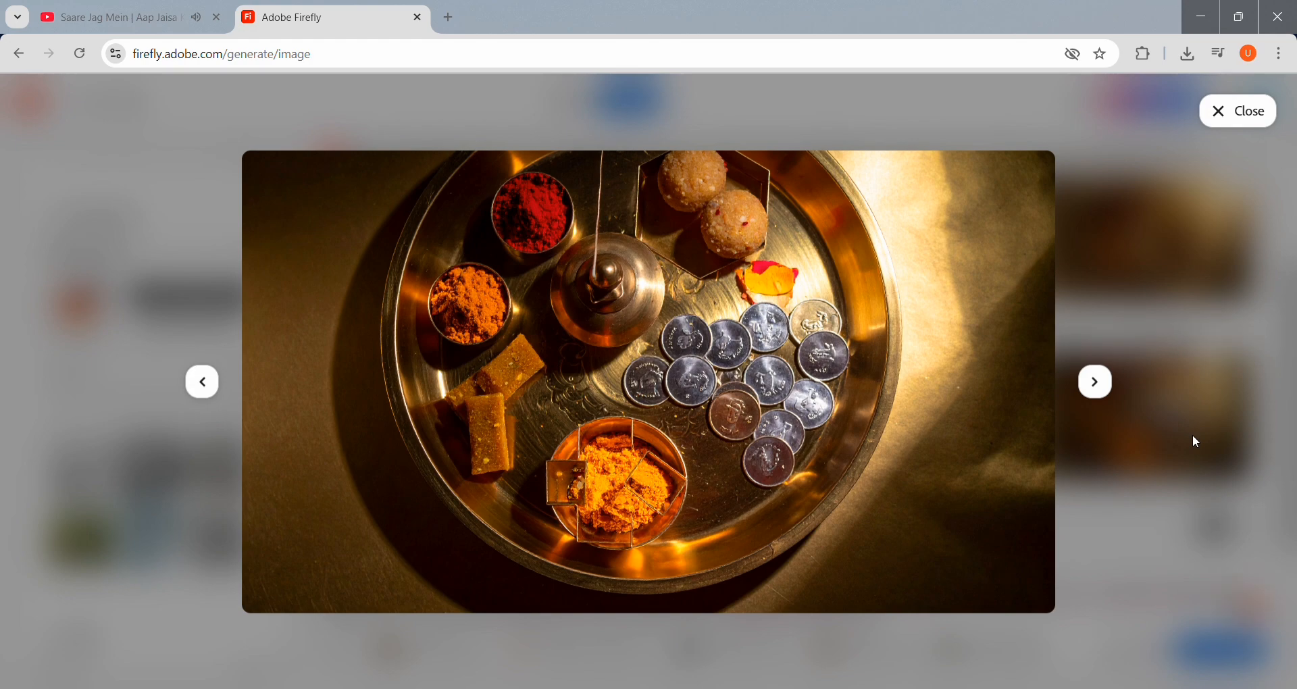
key(Right)
key(Right)
key(Right)
key(Right)
key(Right)
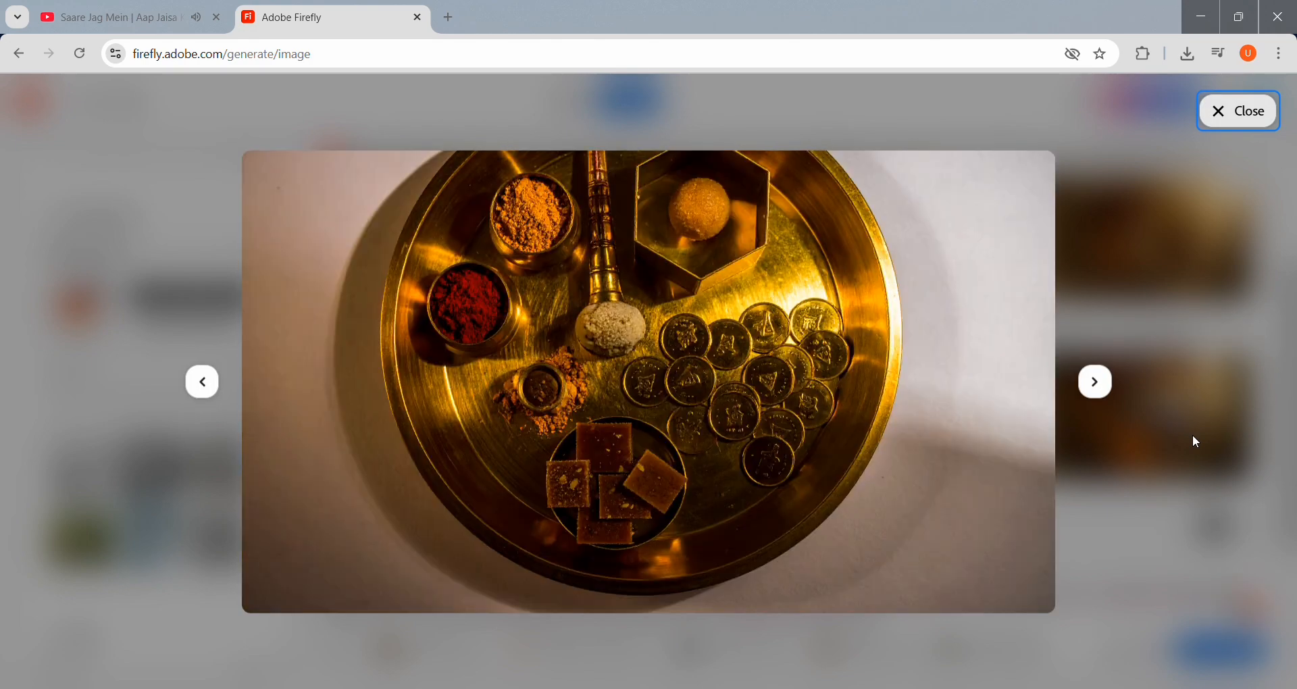
key(Right)
key(Right)
key(Right)
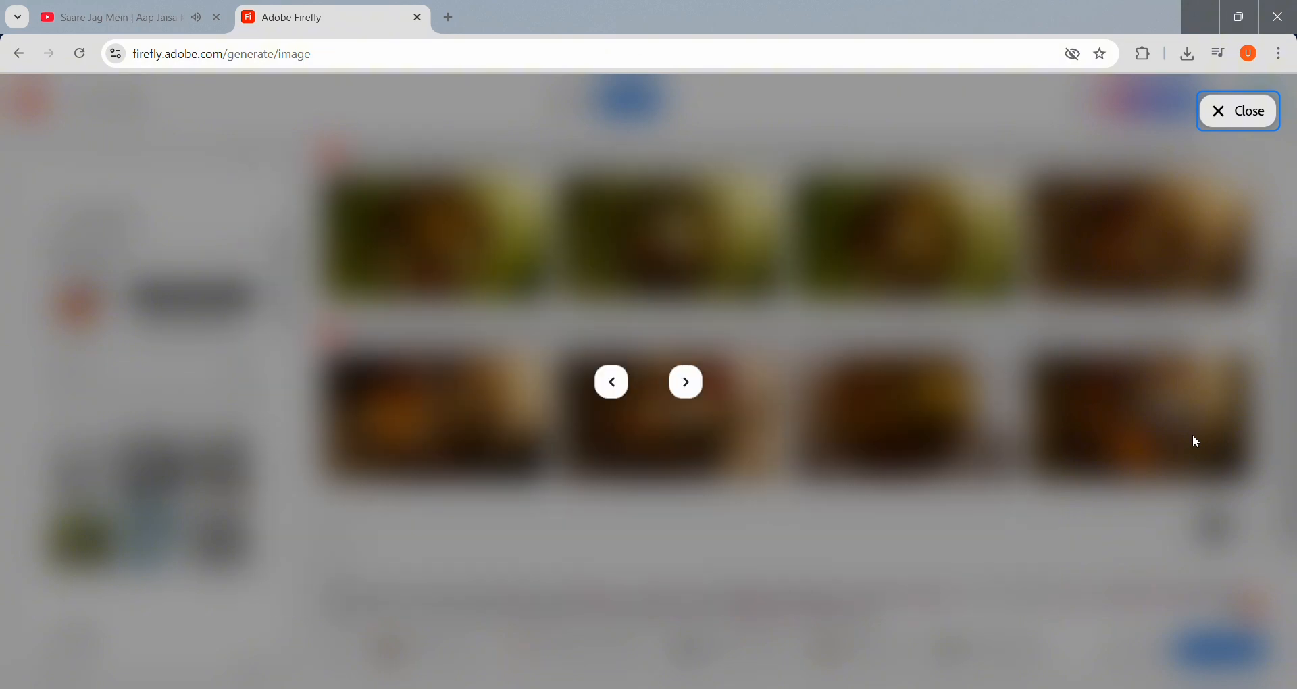
Download the generated thali image with the plain pale background and gold coins, and close its enlarged preview.
key(Right)
key(Right)
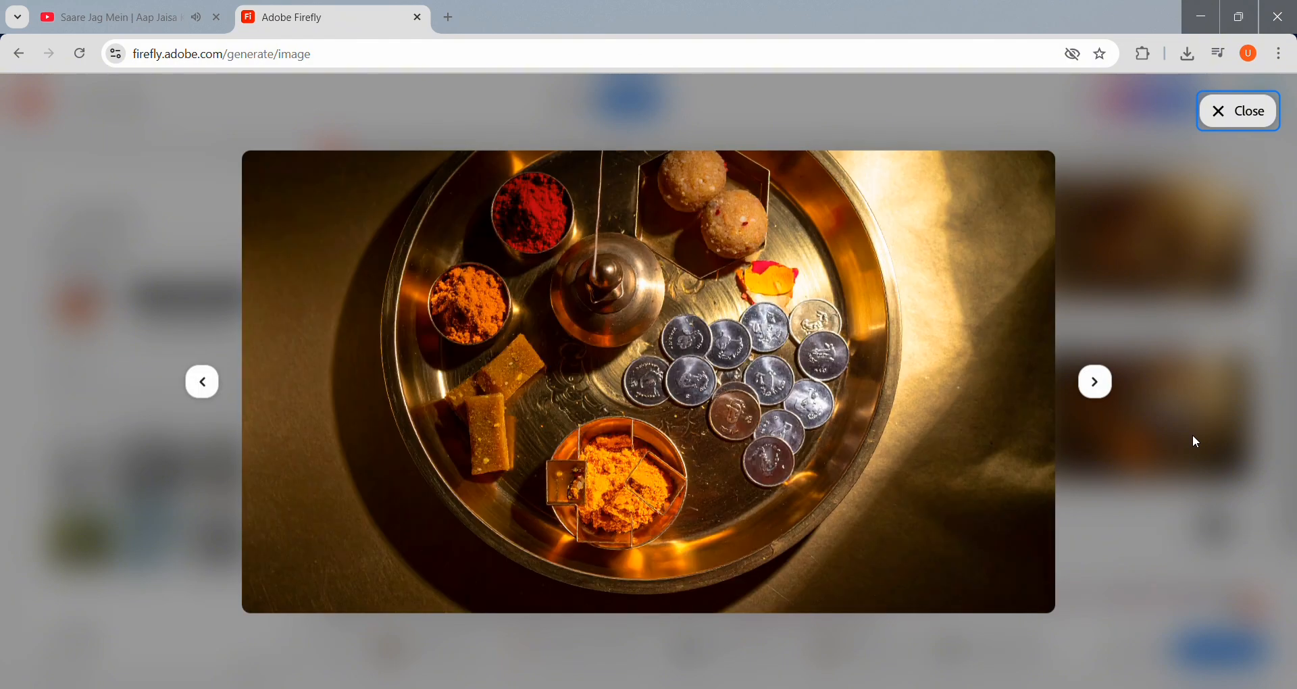
mouse_move(648, 310)
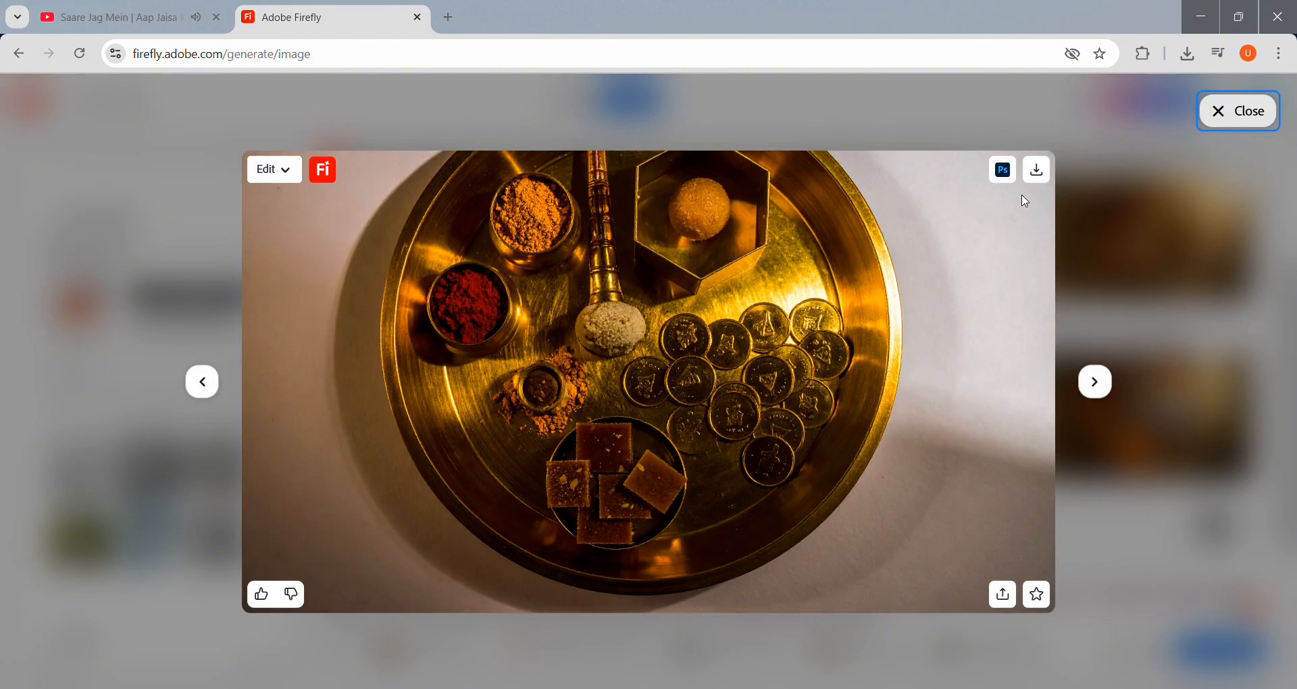
click(1041, 177)
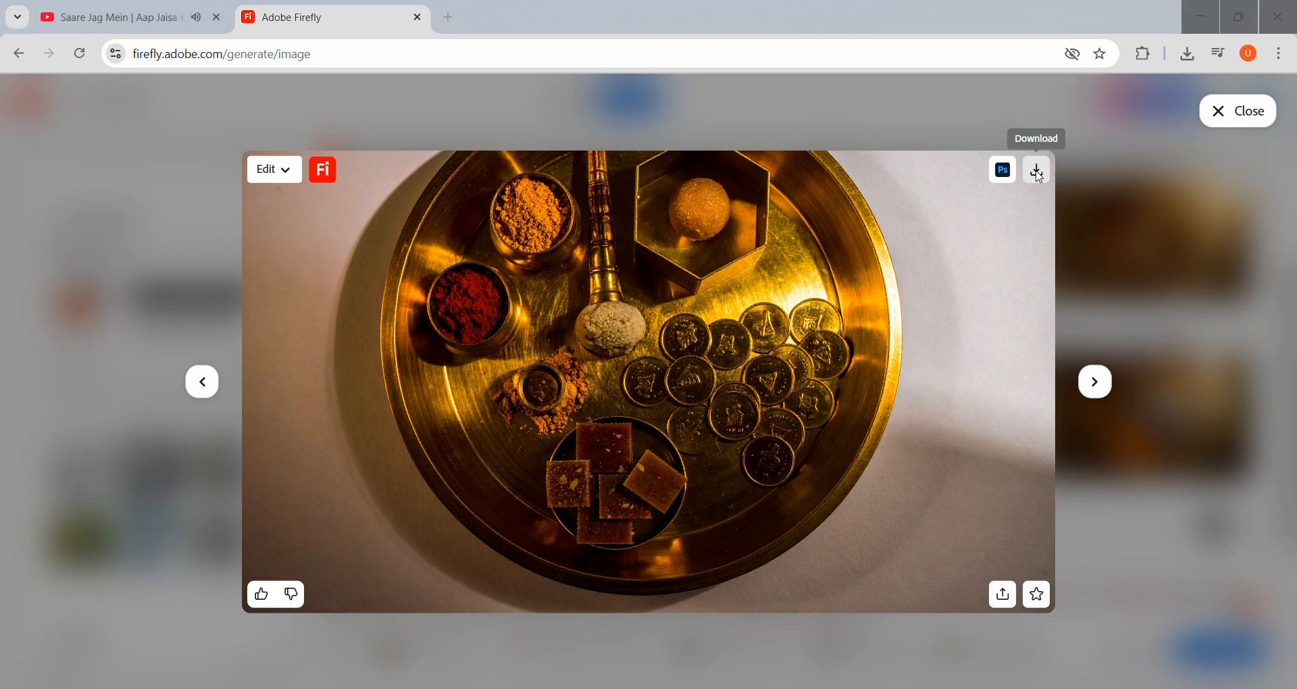
click(1162, 214)
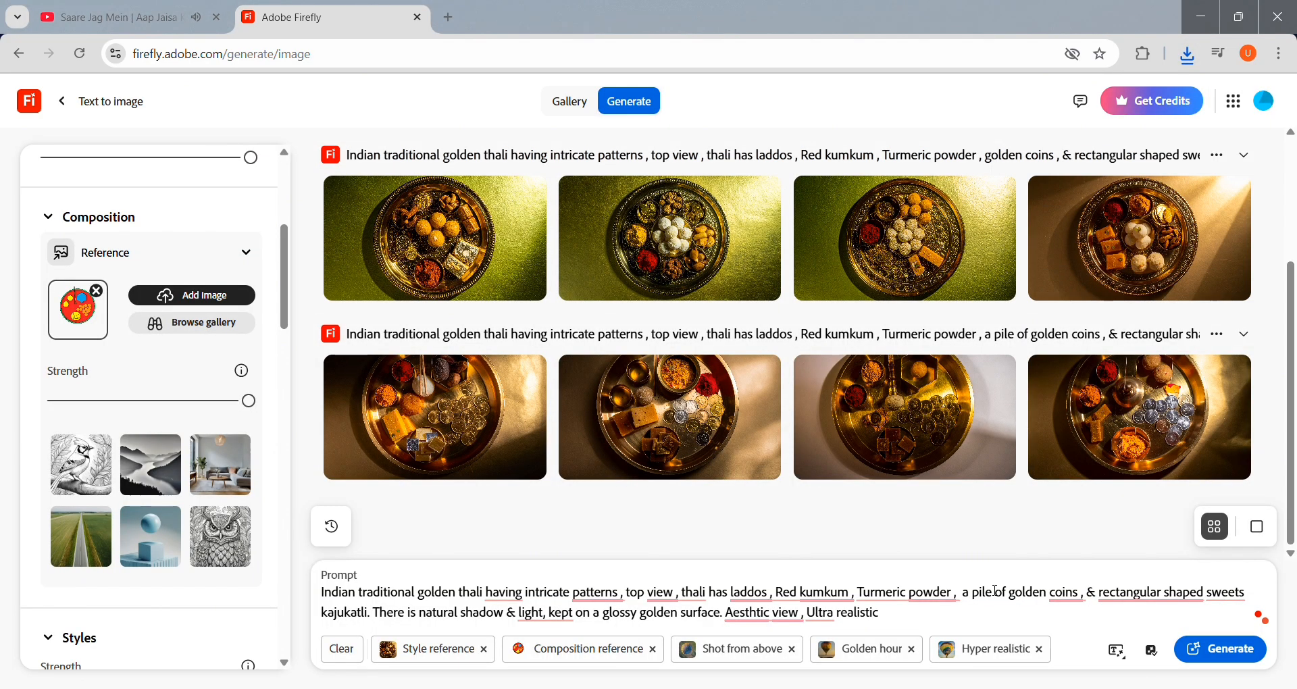
Replace "There is natural shadow & light" in the prompt with "GOLden glow".
click(1056, 380)
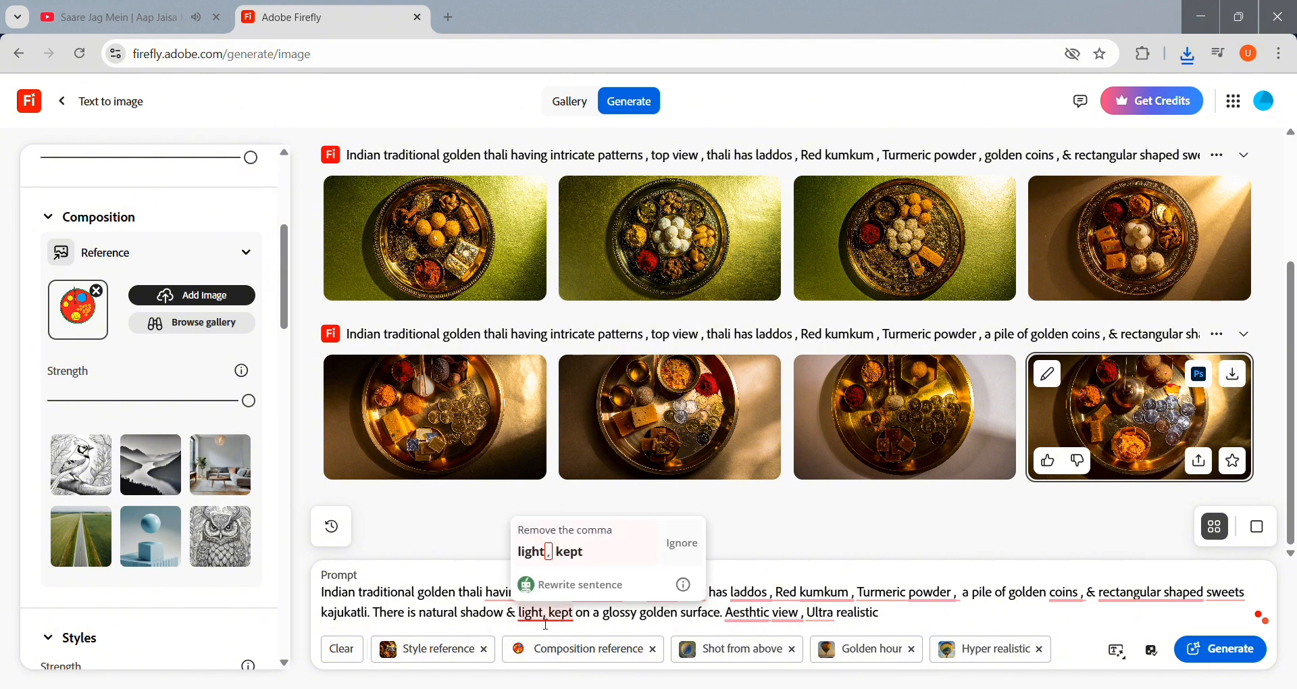
drag(545, 617, 383, 625)
key(BackSpace)
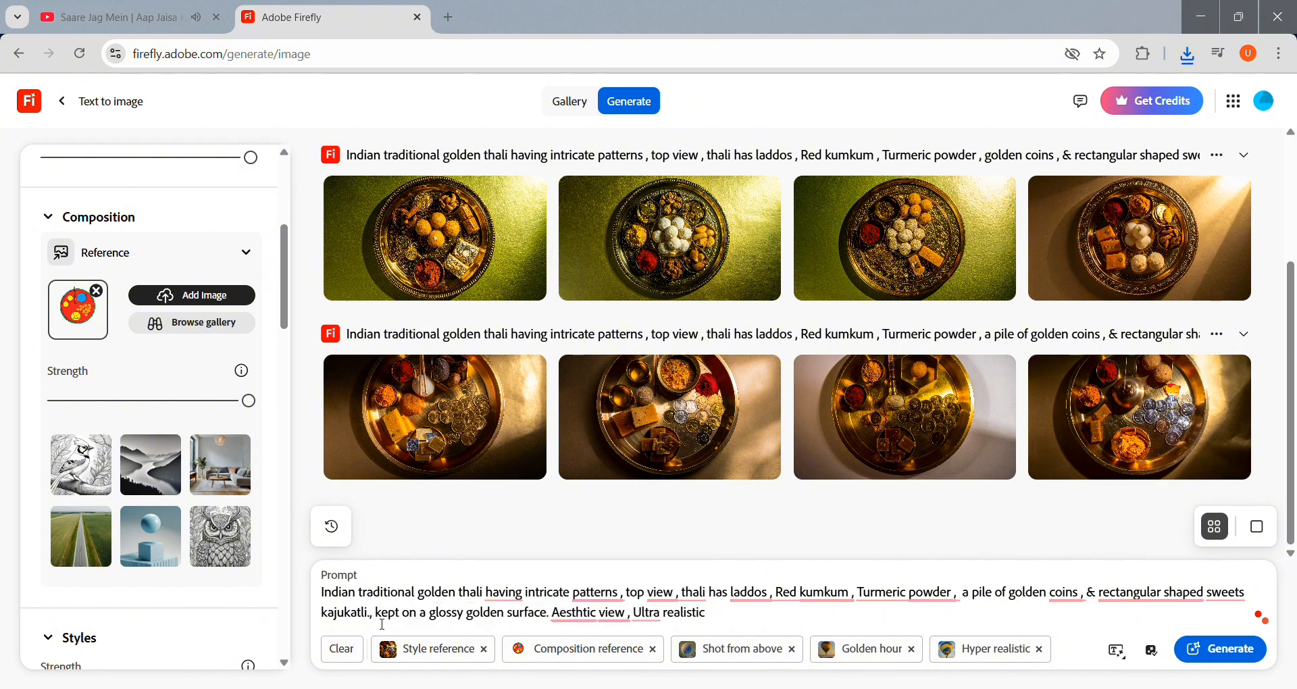
text(GOLden glow)
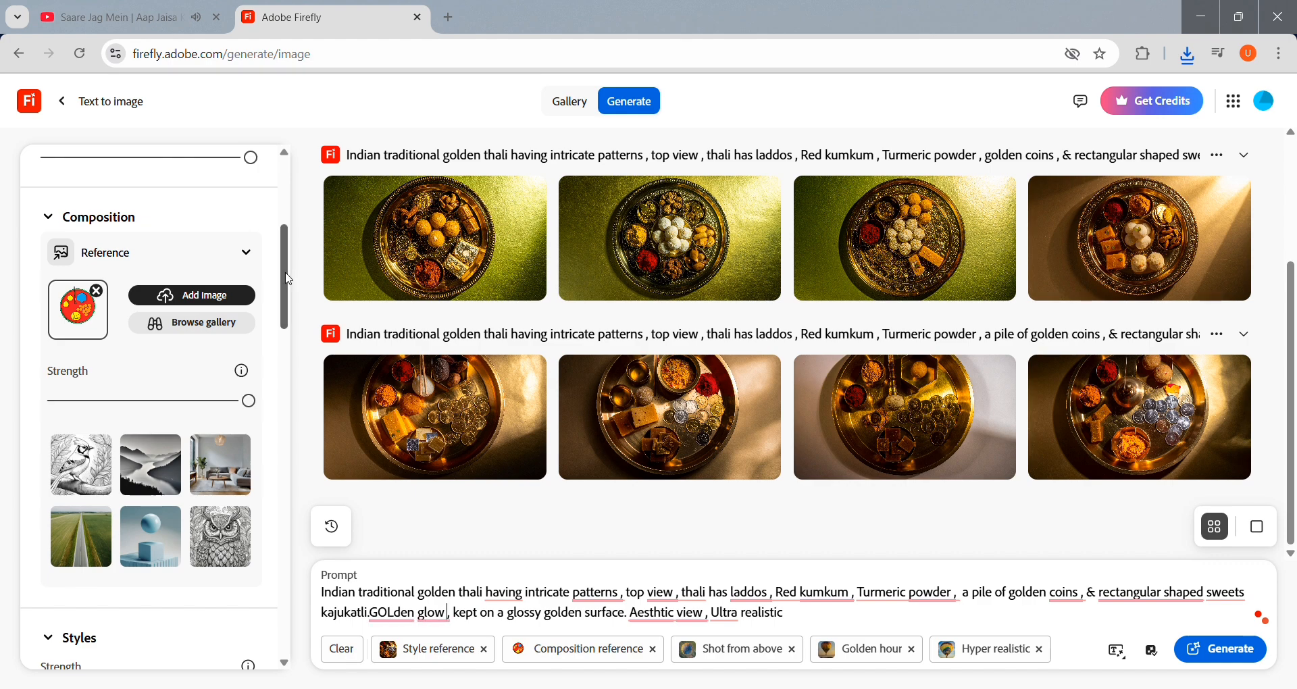
Set the color and tone to Golden and the lighting to Studio light, and generate a new set of thali images.
drag(287, 275, 240, 642)
click(215, 495)
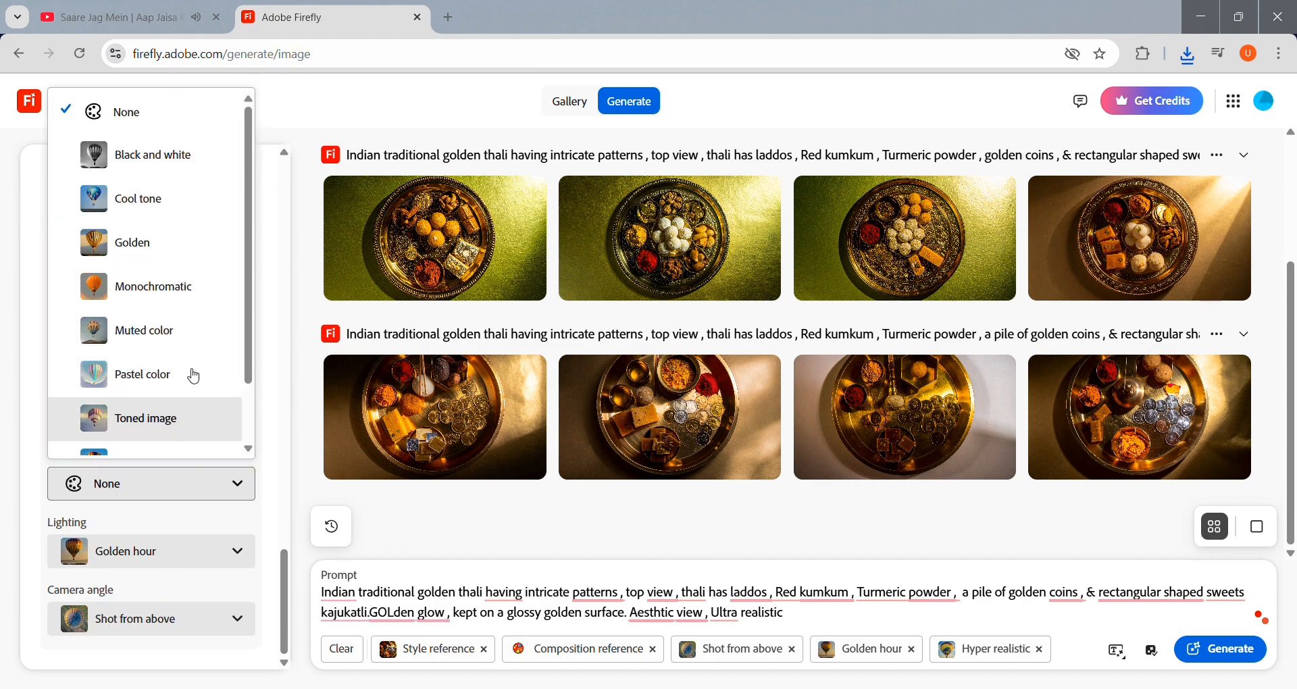
click(179, 252)
click(189, 551)
click(185, 469)
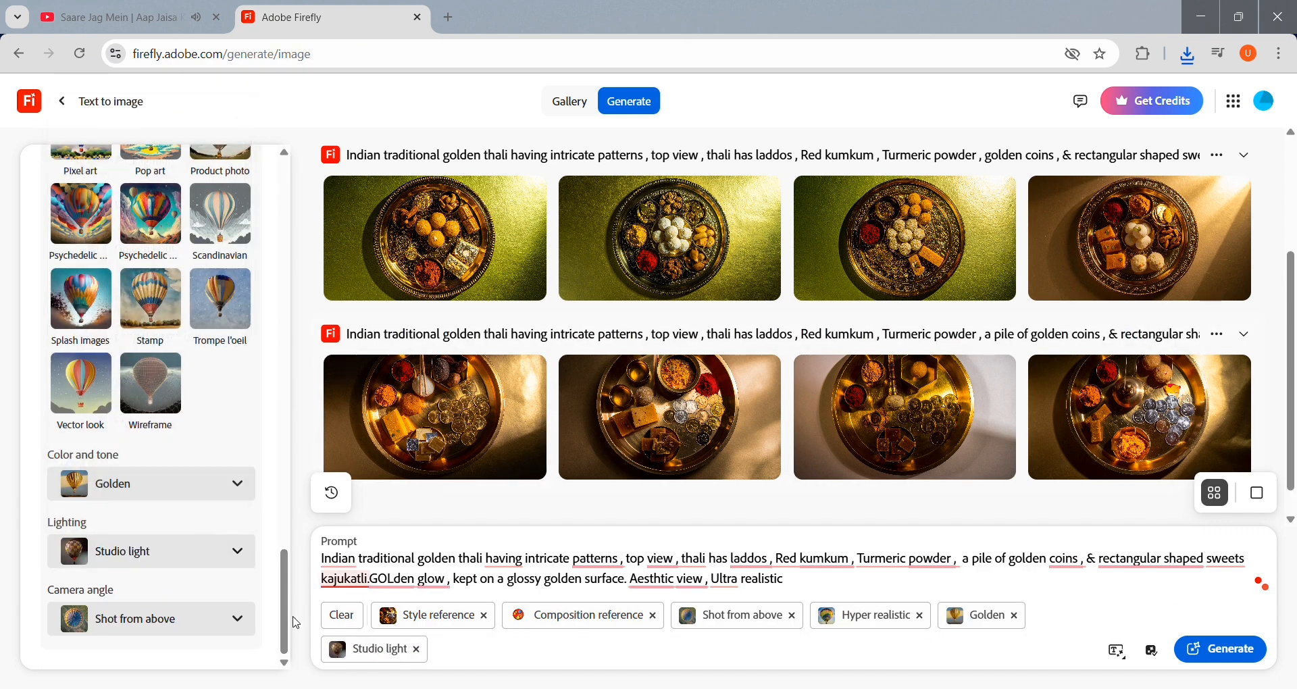
click(1221, 649)
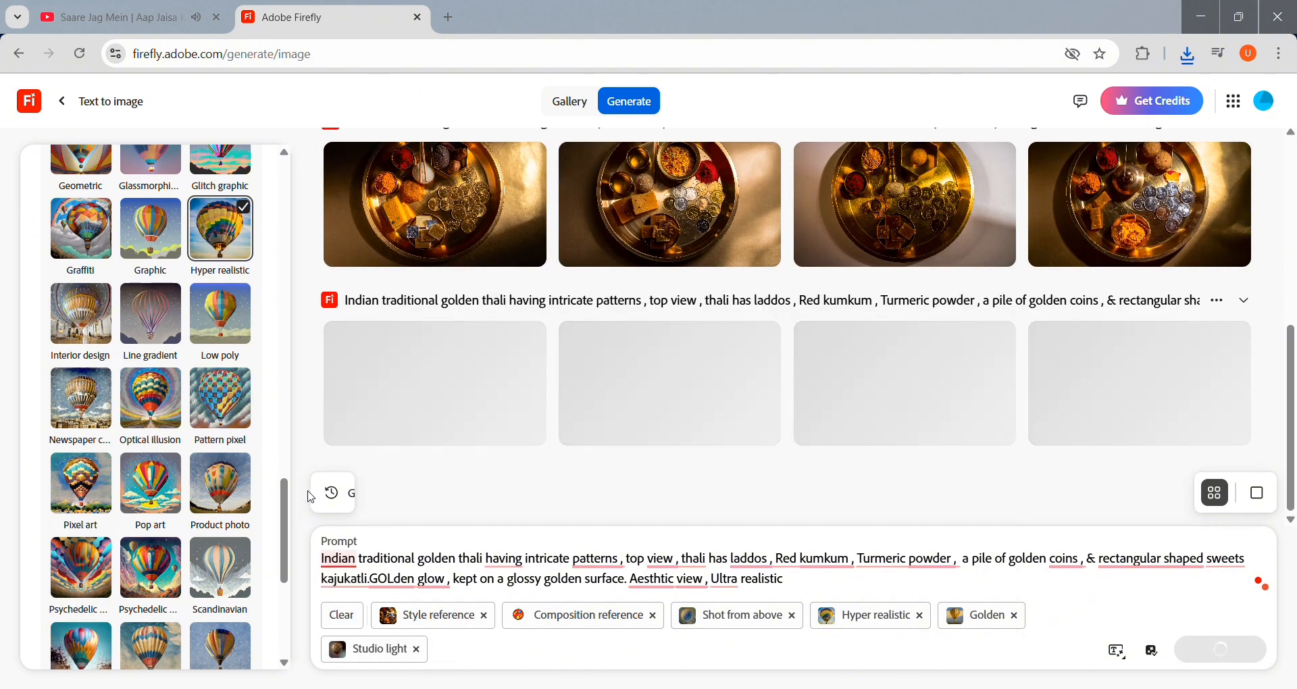
Page through the new images in the enlarged preview and download the pale-background thali with laddos in a hexagonal box.
drag(284, 520, 284, 146)
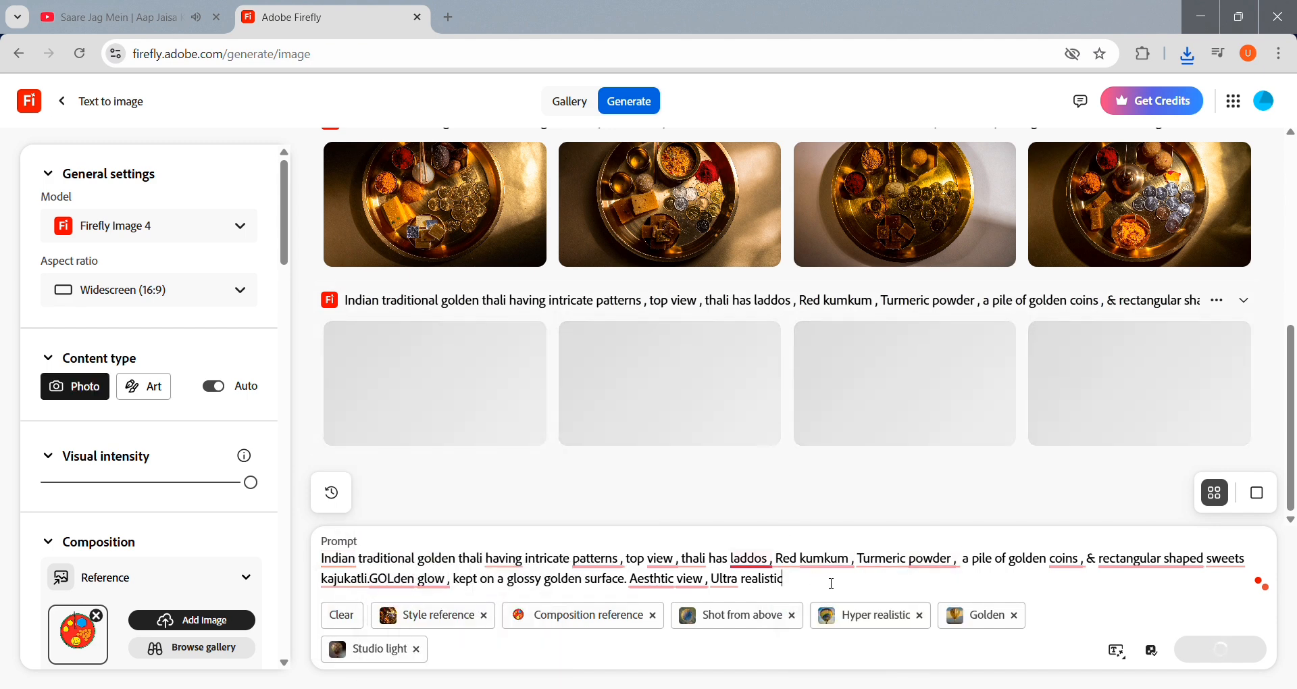
click(466, 361)
key(Right)
key(Right)
key(Right)
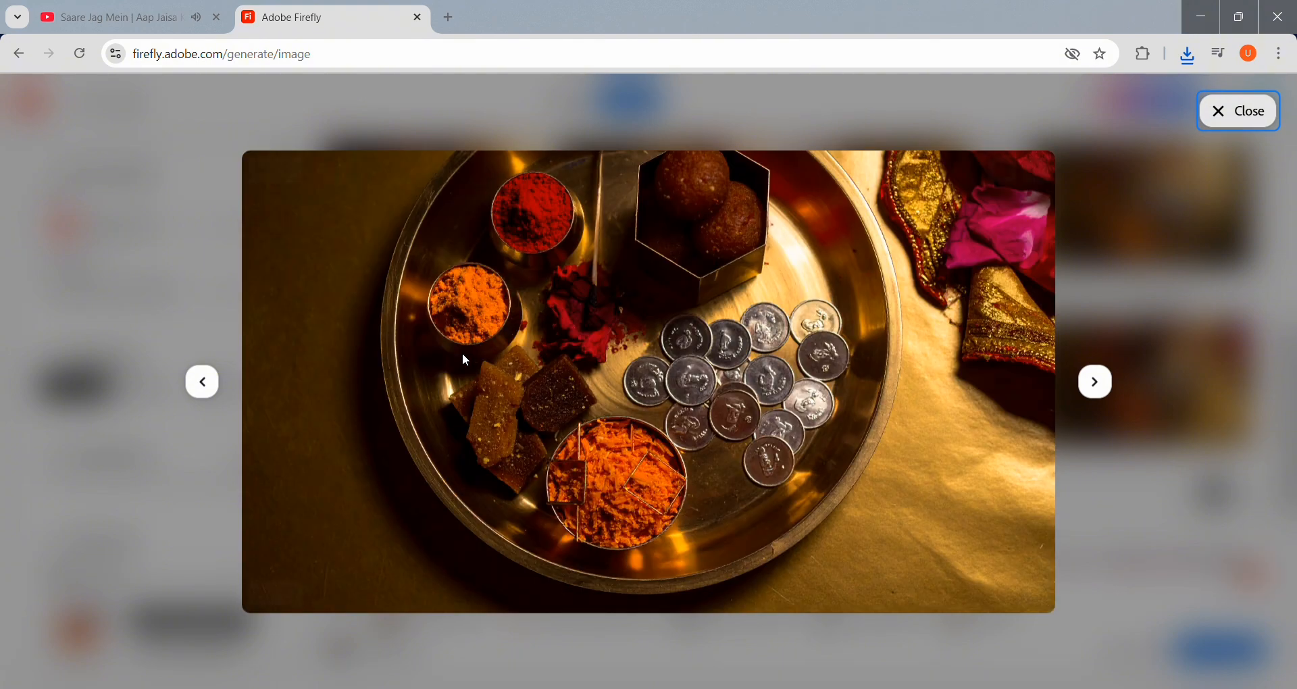
mouse_move(463, 355)
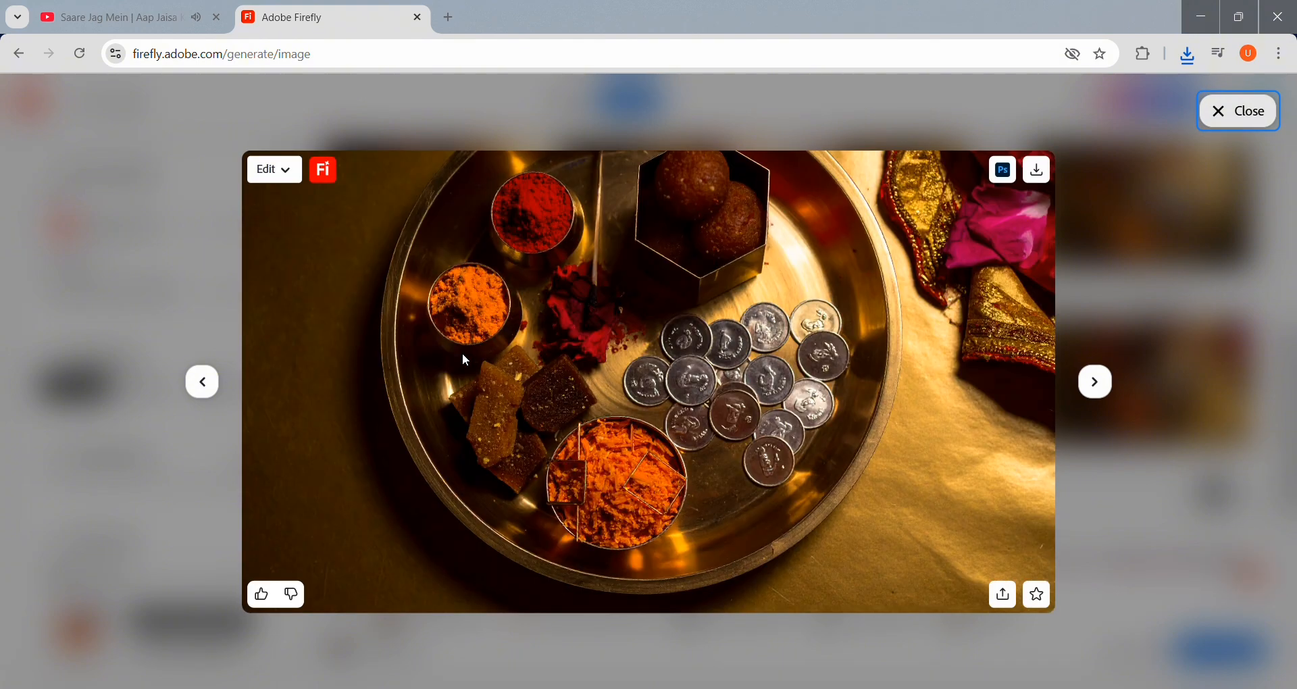
key(Right)
key(Right)
key(Right)
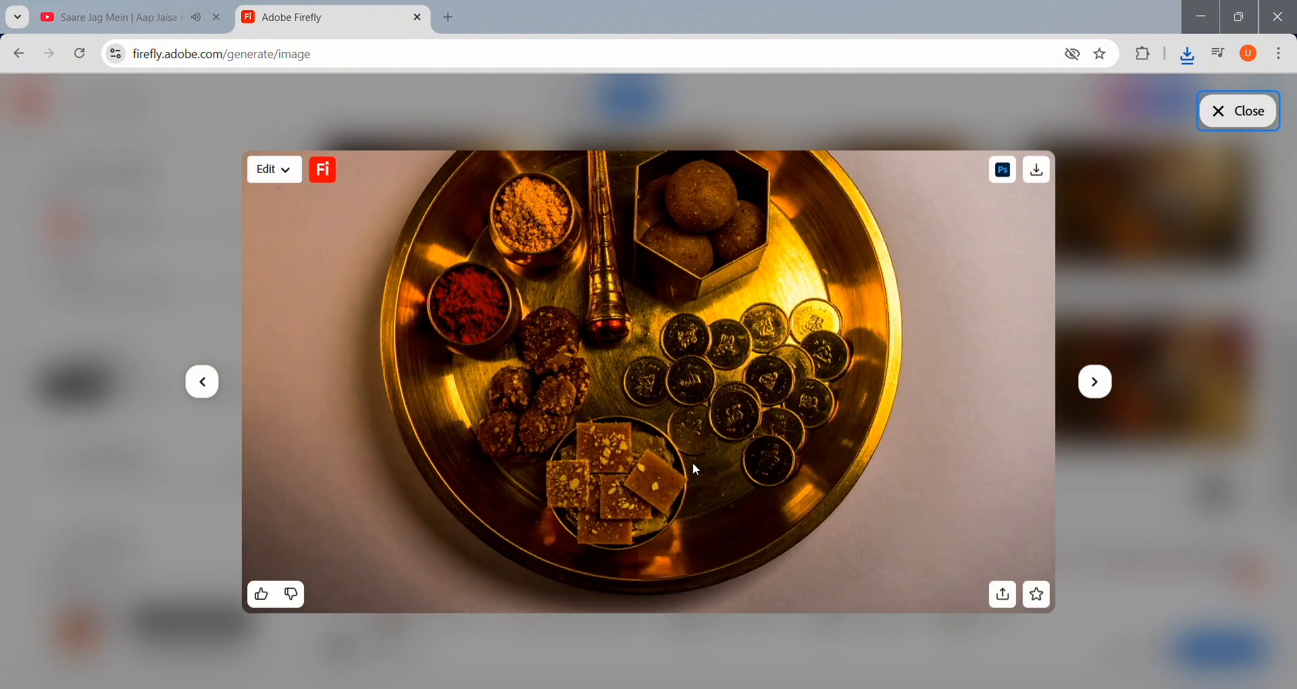
click(1038, 171)
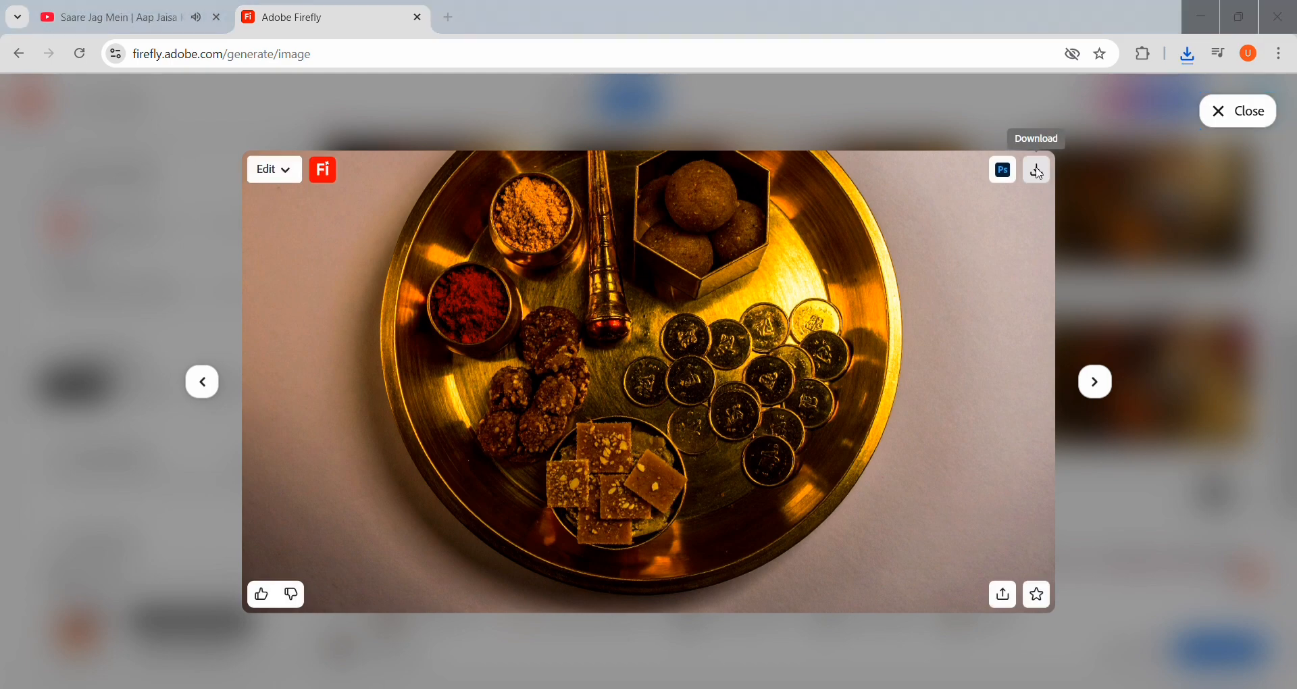
click(492, 336)
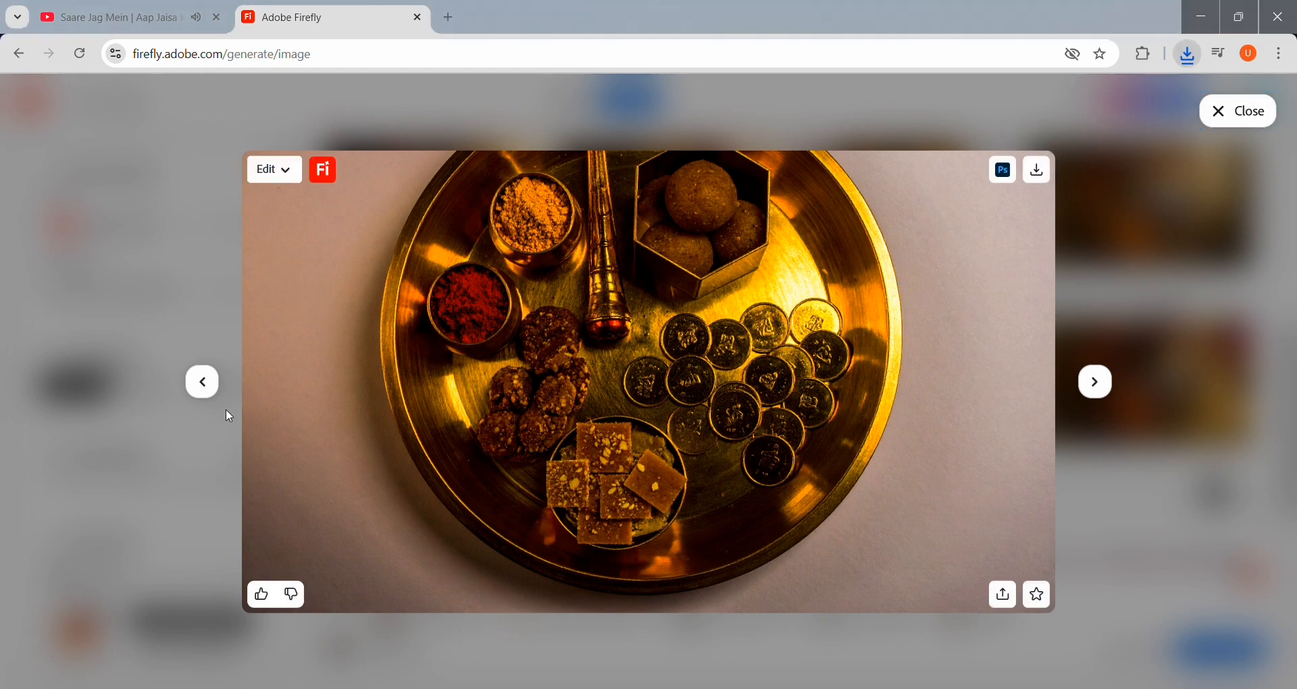
Compare the other images of the Studio light set in the enlarged preview and close it.
key(Right)
key(Right)
key(Right)
key(Right)
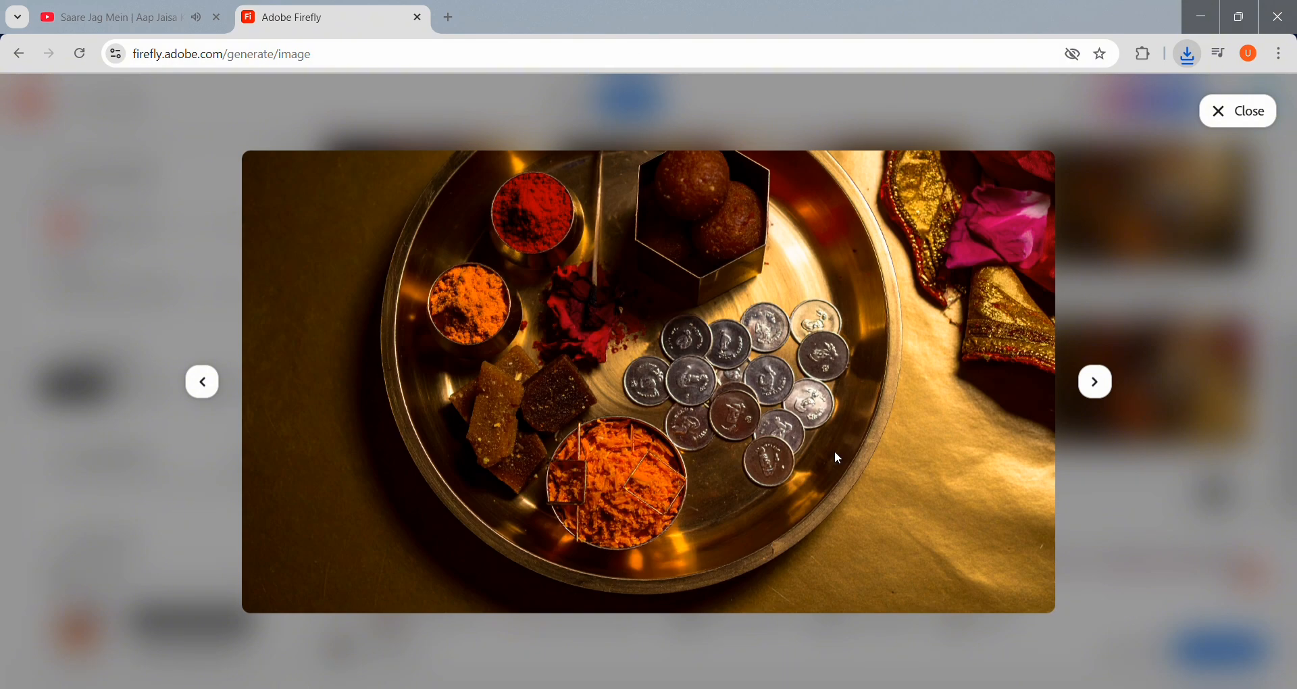
key(Right)
click(1141, 465)
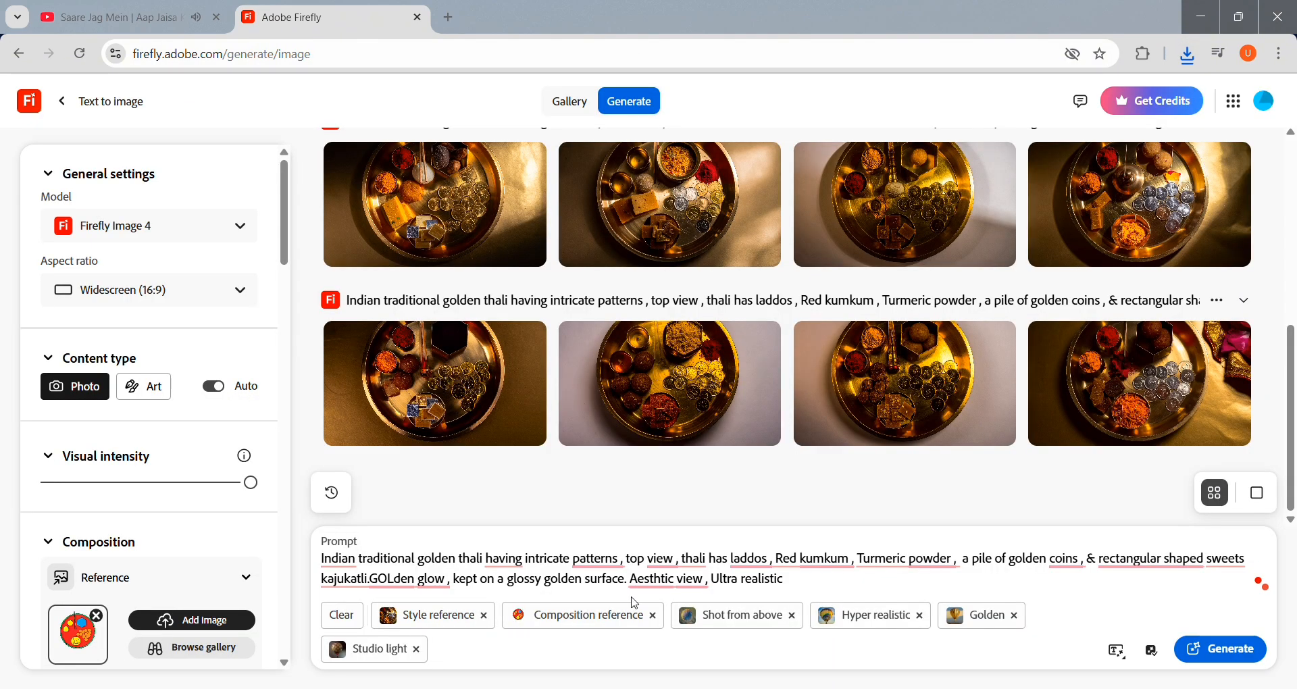
Remove the Studio light effect and the style reference, and replace "GOLden glow" in the prompt with "G".
click(417, 650)
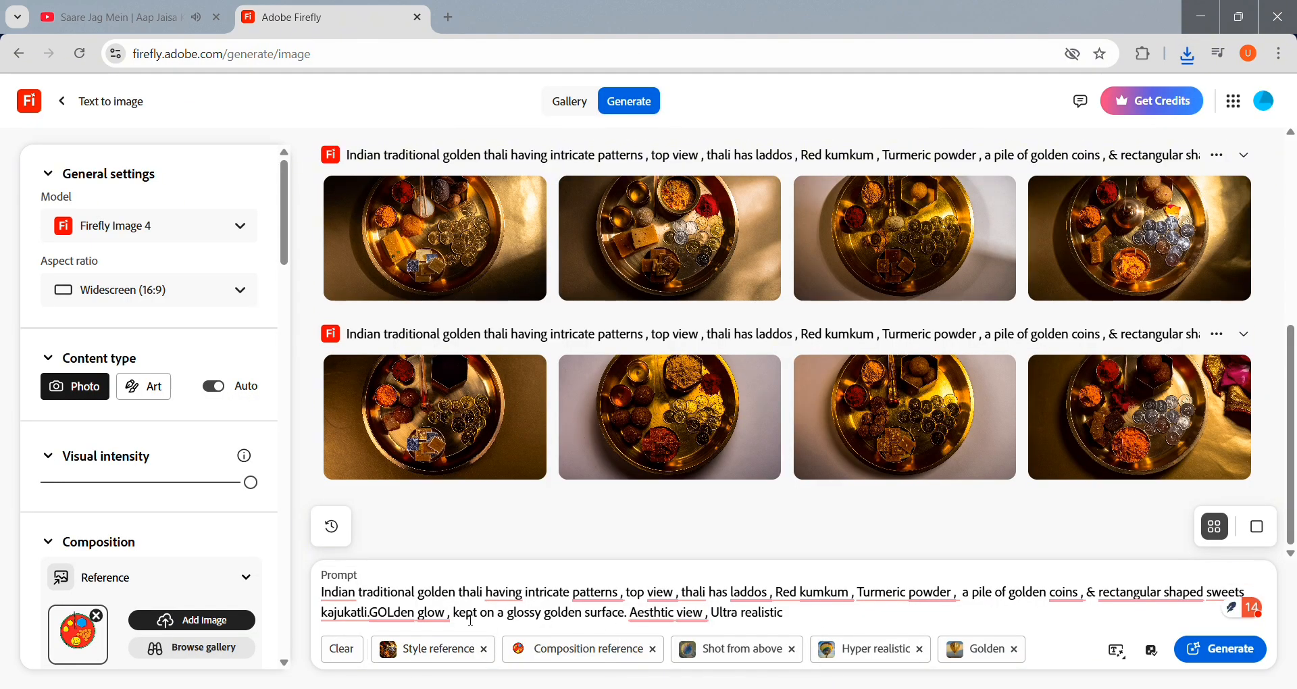
drag(448, 613, 378, 620)
text(G)
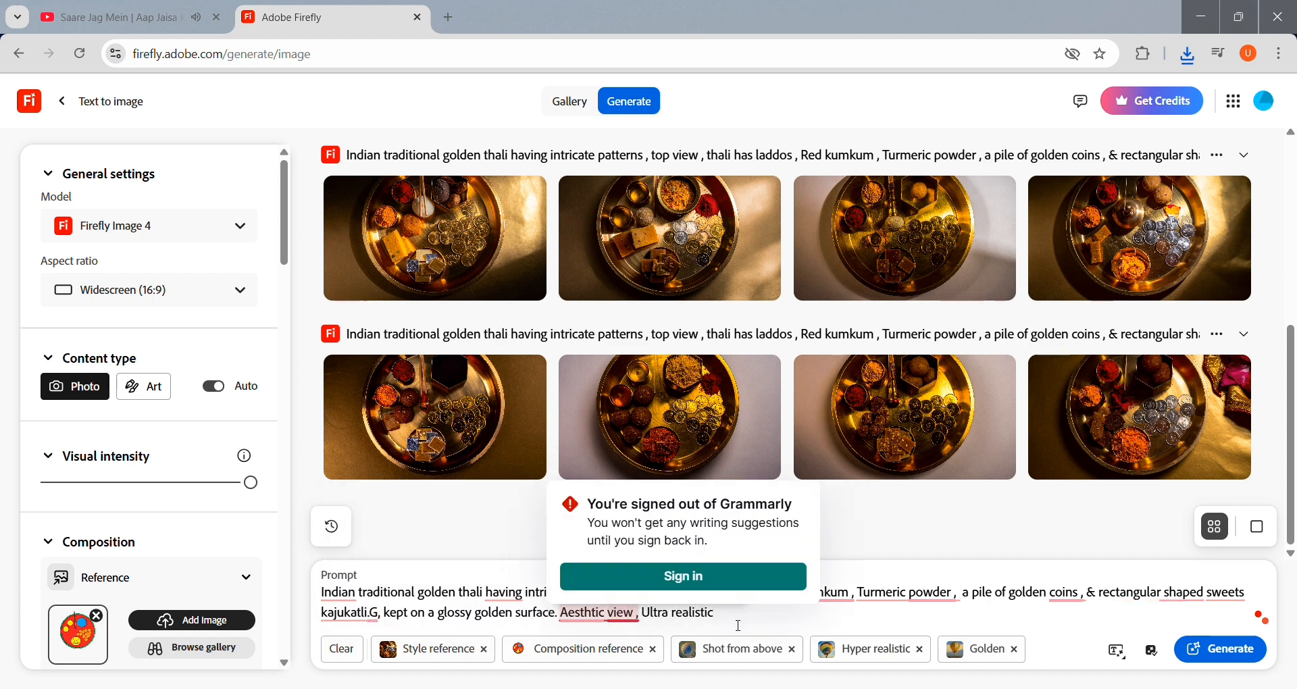
click(485, 650)
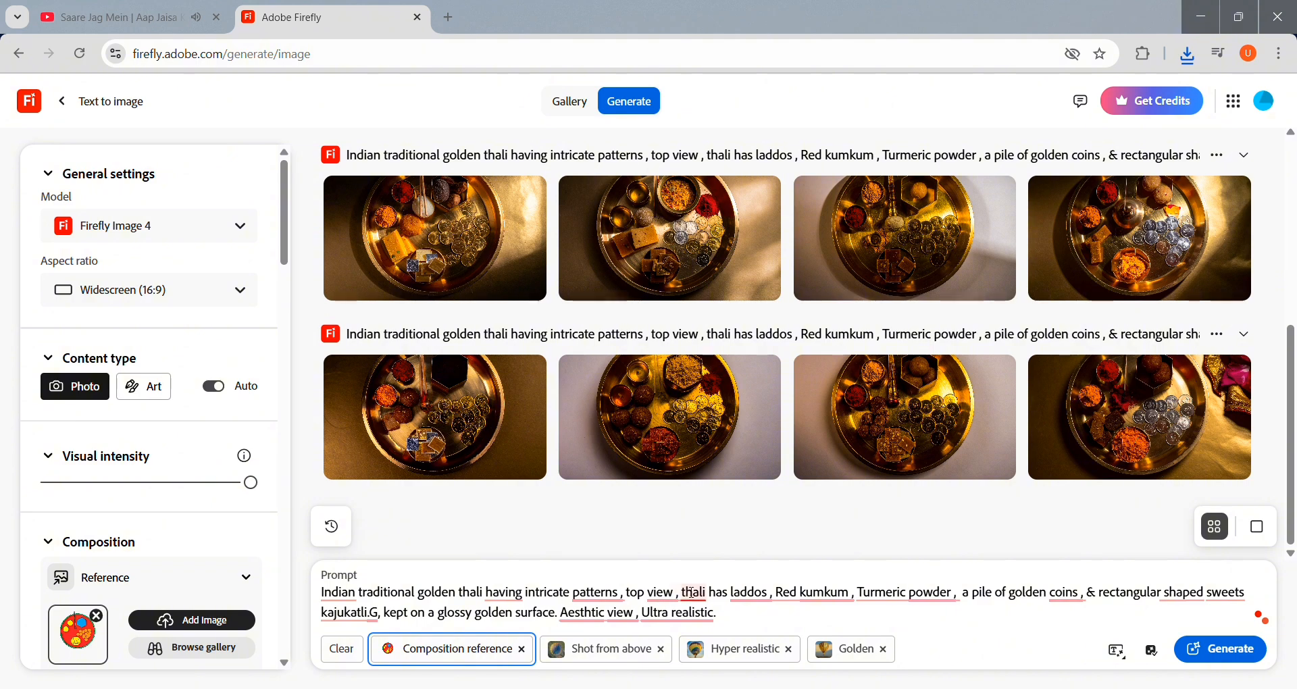
Add the Cinematic and 3d theme effects alongside Hyper realistic and regenerate the thali images.
click(731, 593)
drag(292, 245, 293, 489)
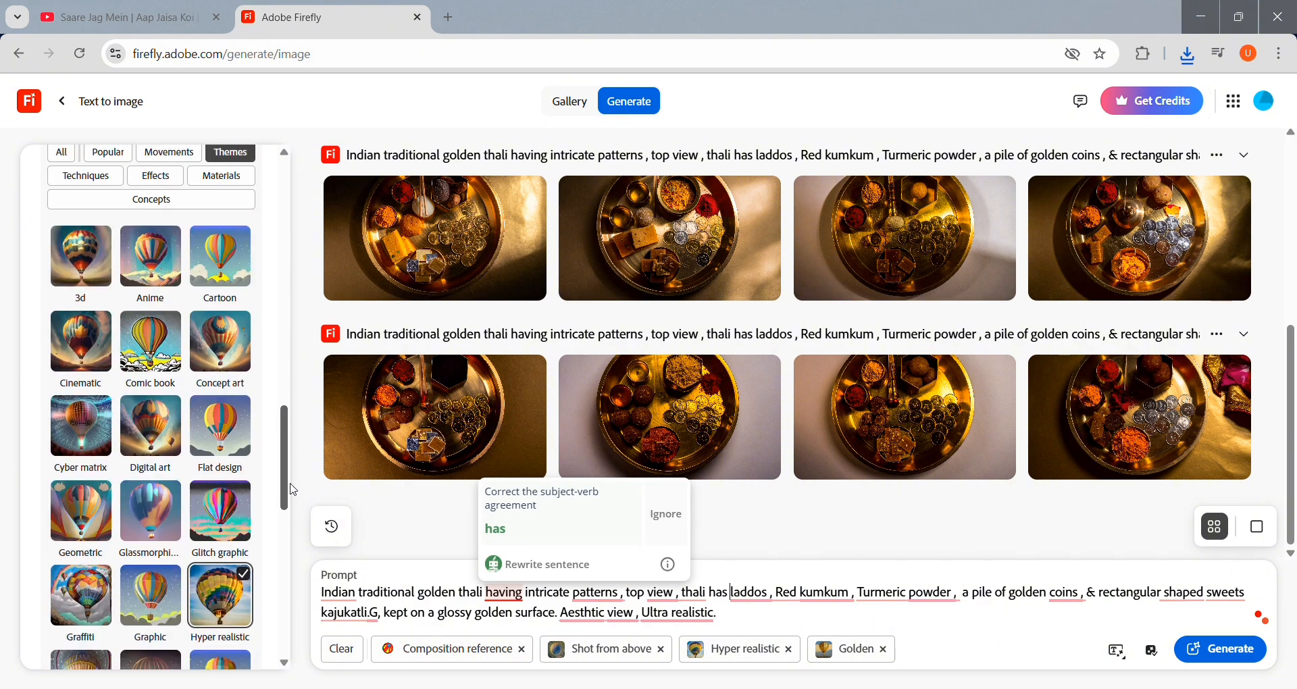
click(80, 353)
click(80, 263)
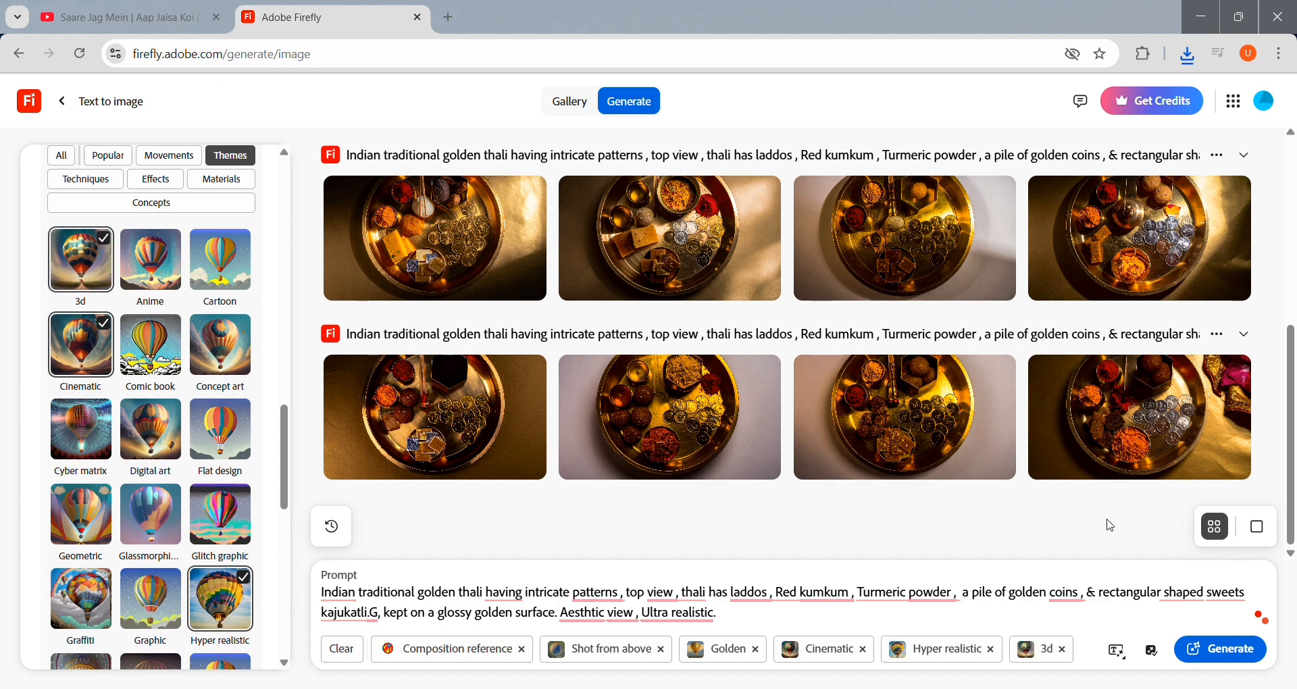
click(1221, 648)
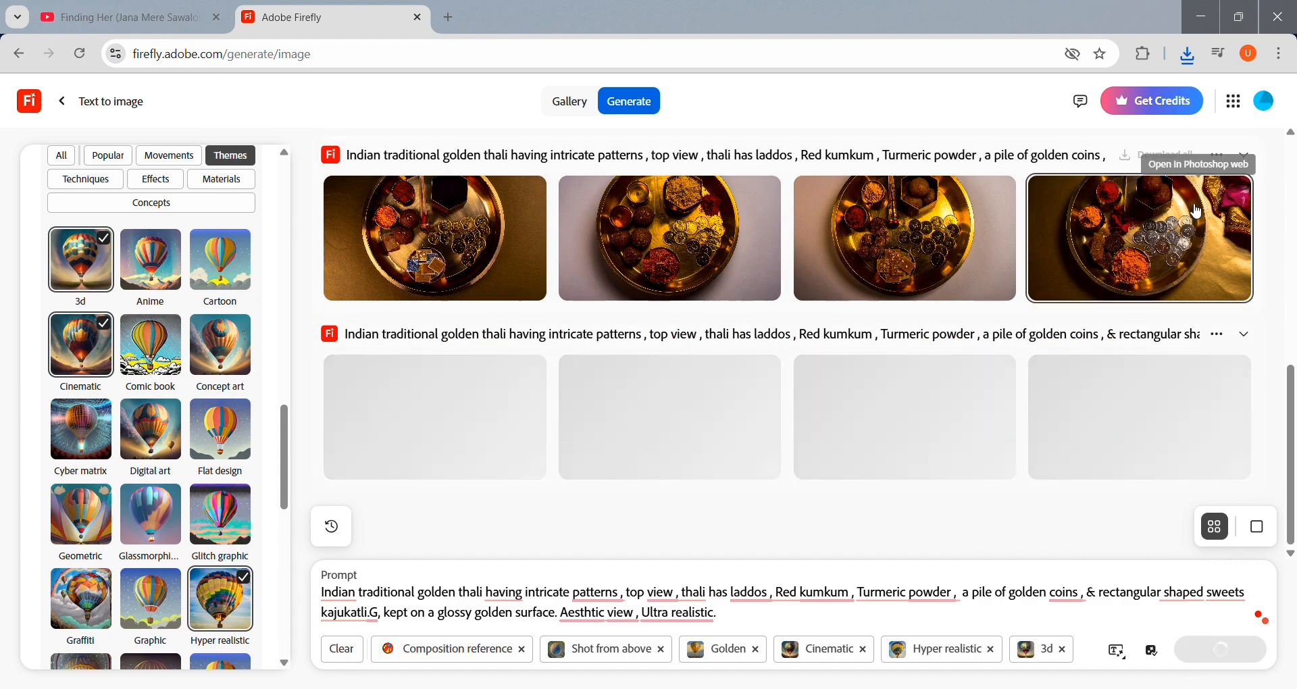
Open the previous set's fourth image in Photoshop web, and view that set's fourth and third images enlarged in Firefly.
click(1198, 202)
click(352, 11)
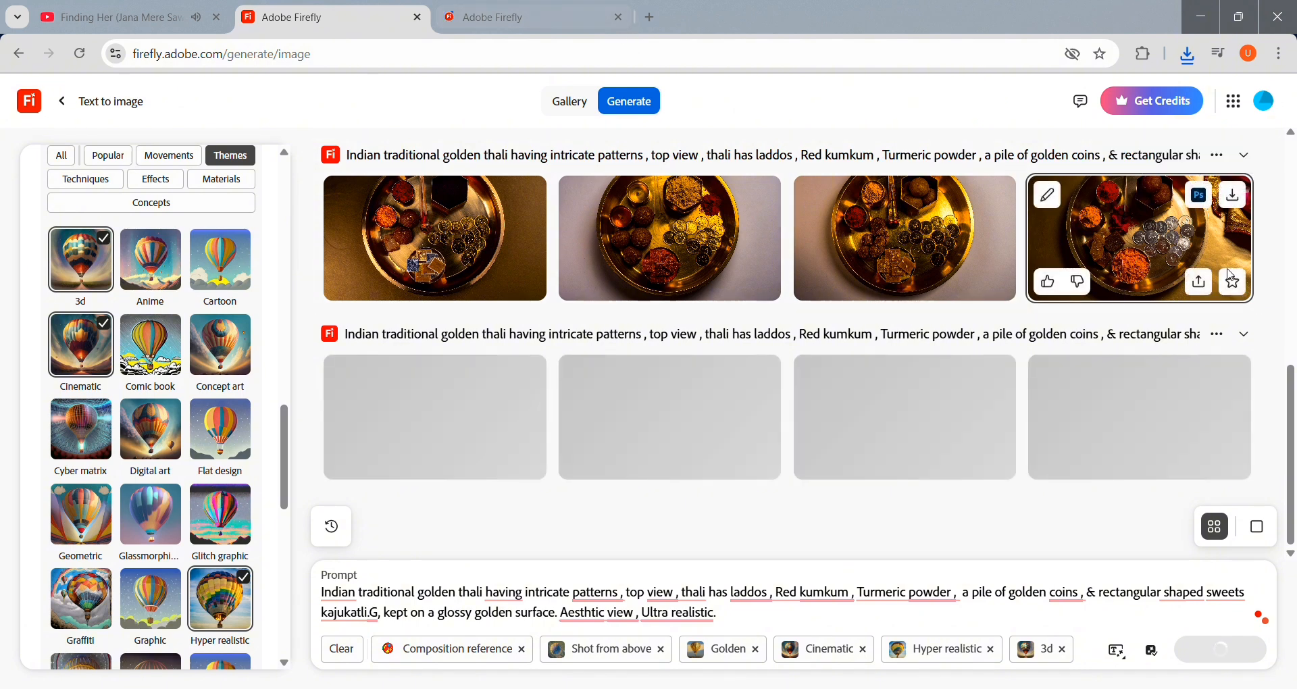
click(1127, 247)
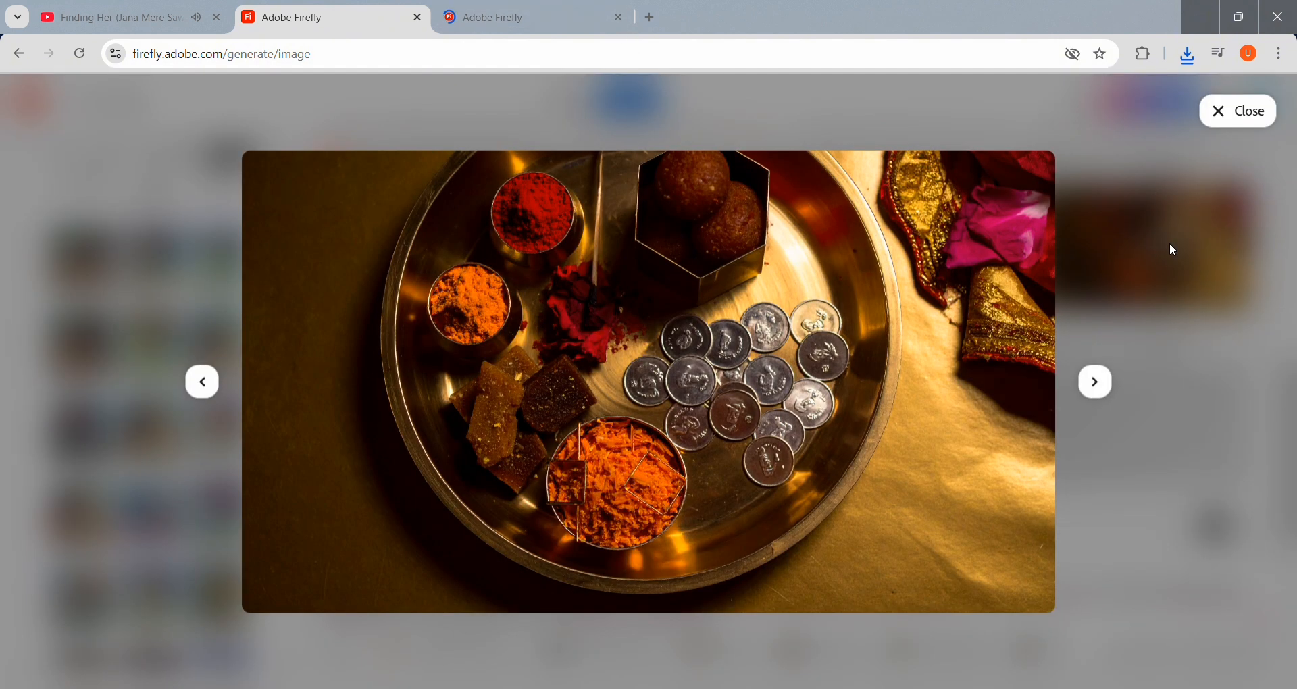
click(1170, 248)
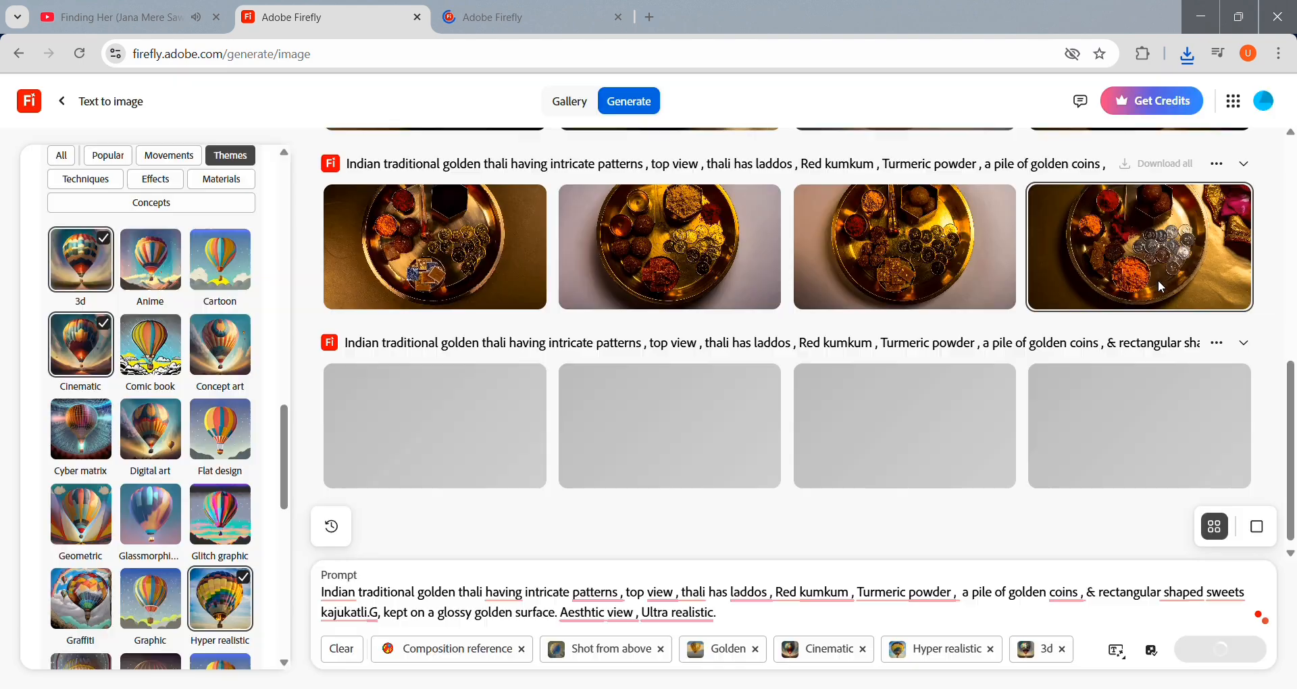
click(949, 241)
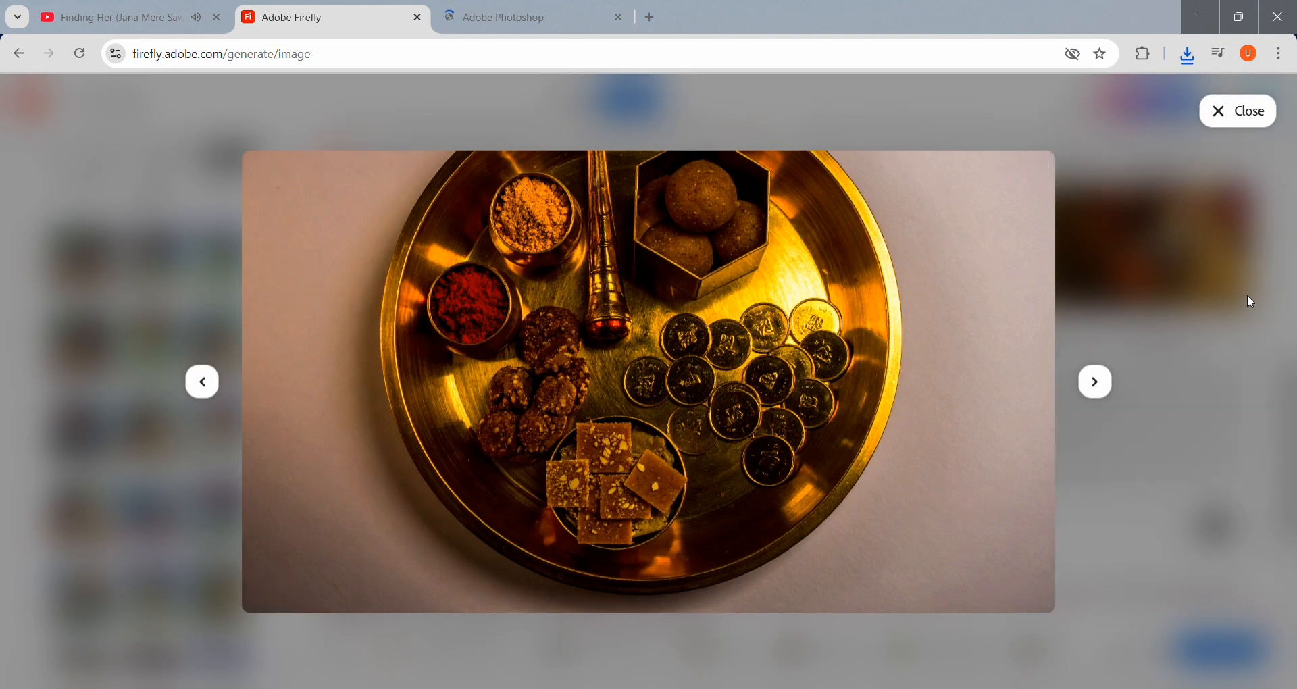
click(1248, 301)
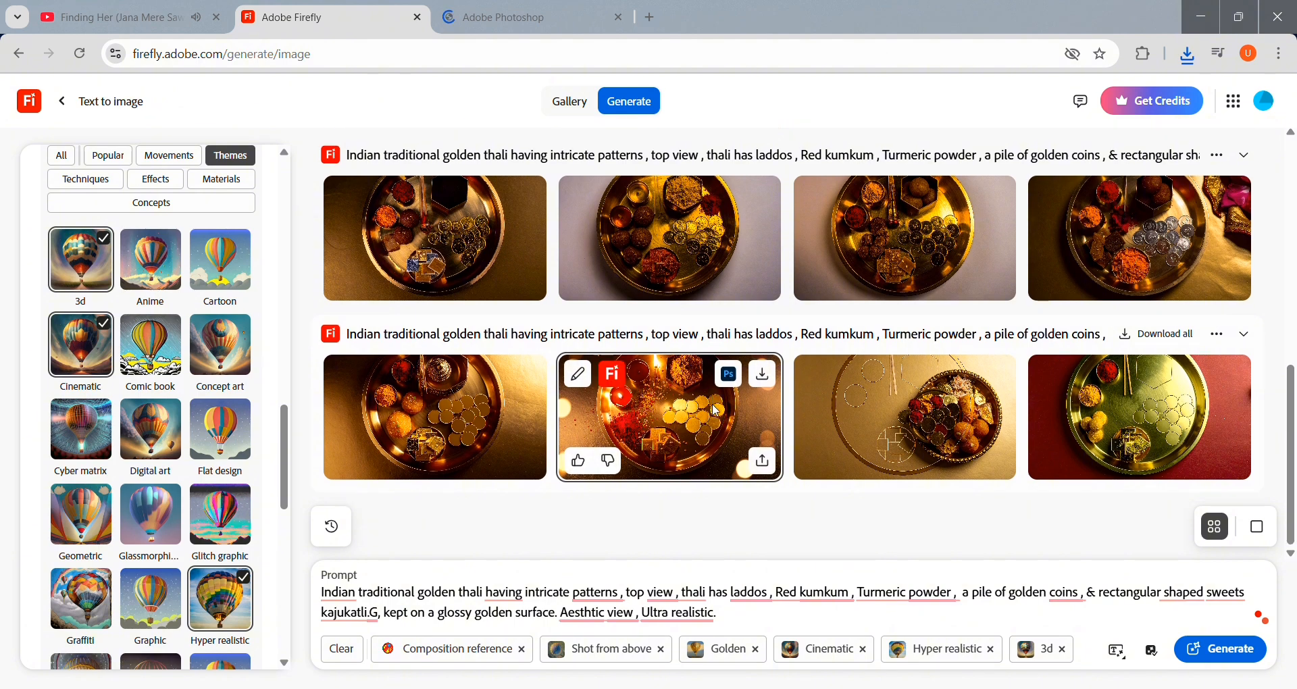
Examine the newly generated Cinematic and 3d thali images one by one in the enlarged preview and close it.
click(715, 405)
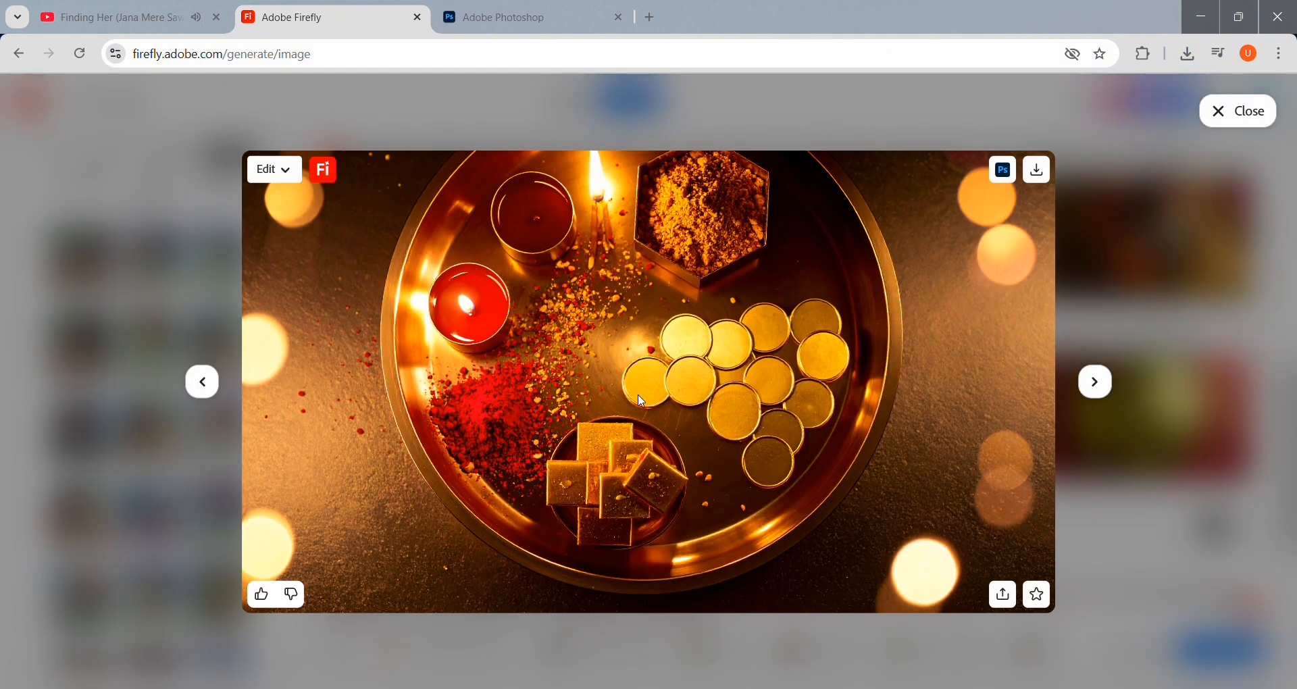
key(Right)
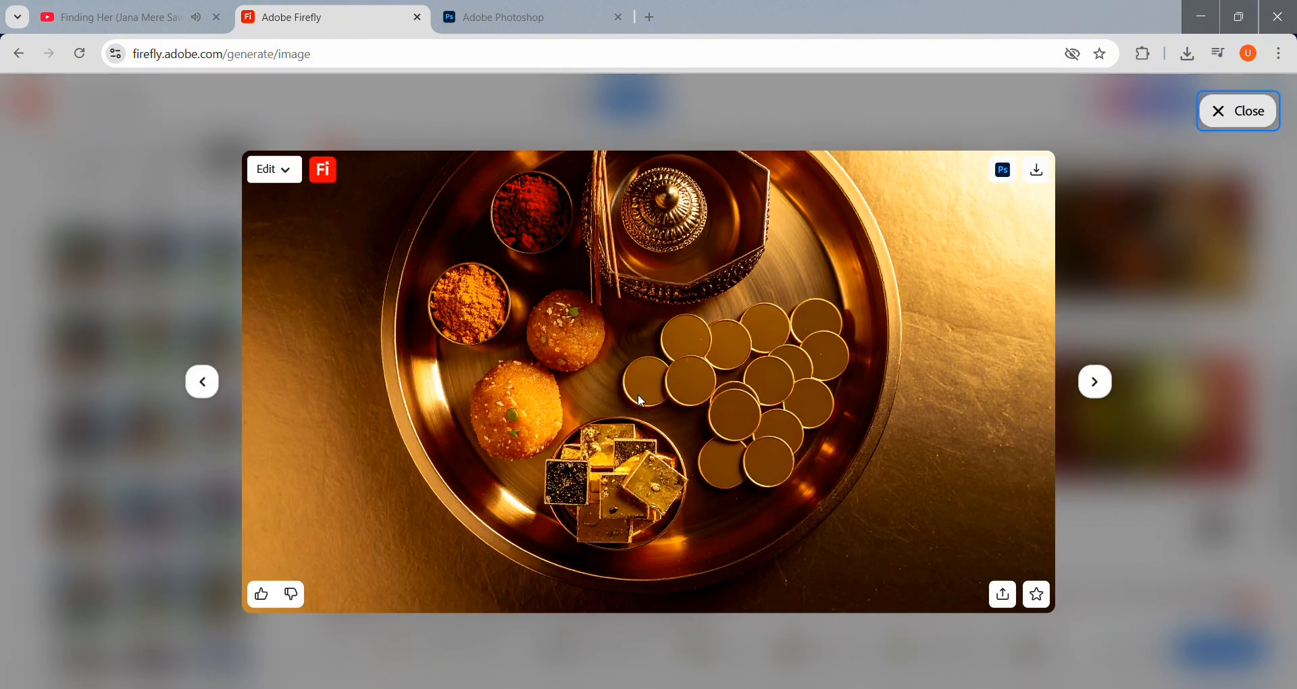
key(Right)
key(Right)
key(Right)
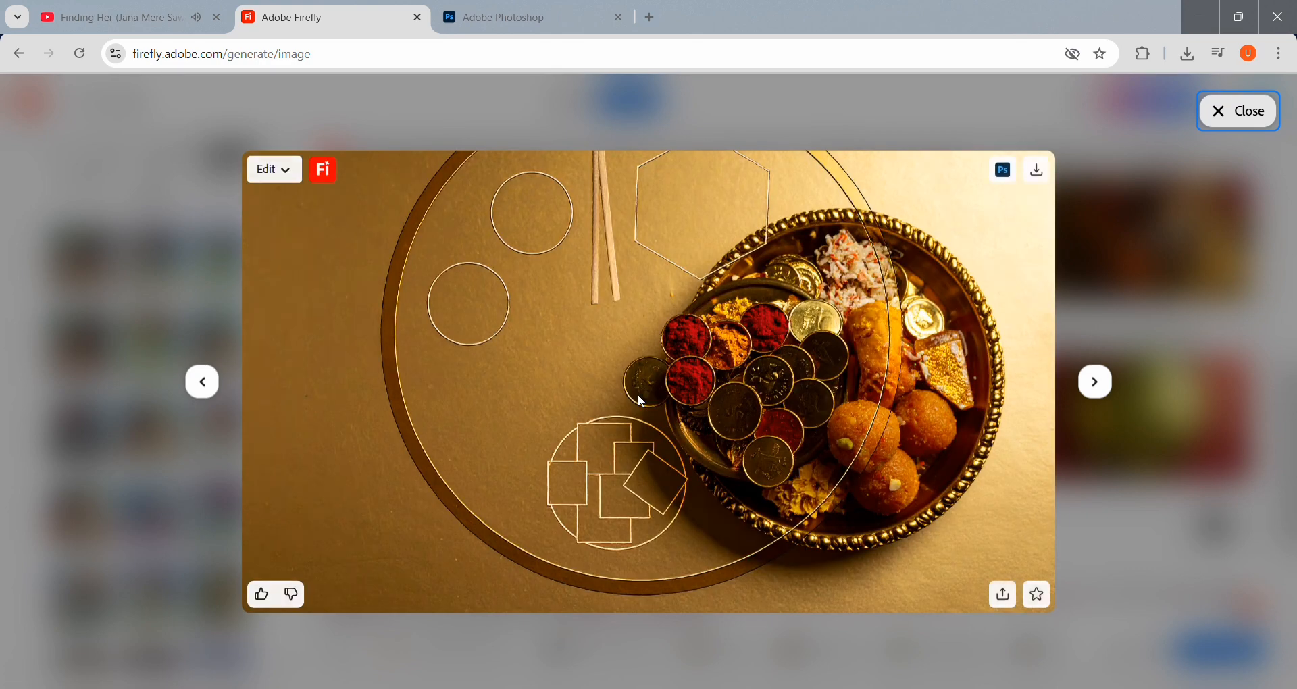
key(Left)
key(Right)
key(Right)
key(Right)
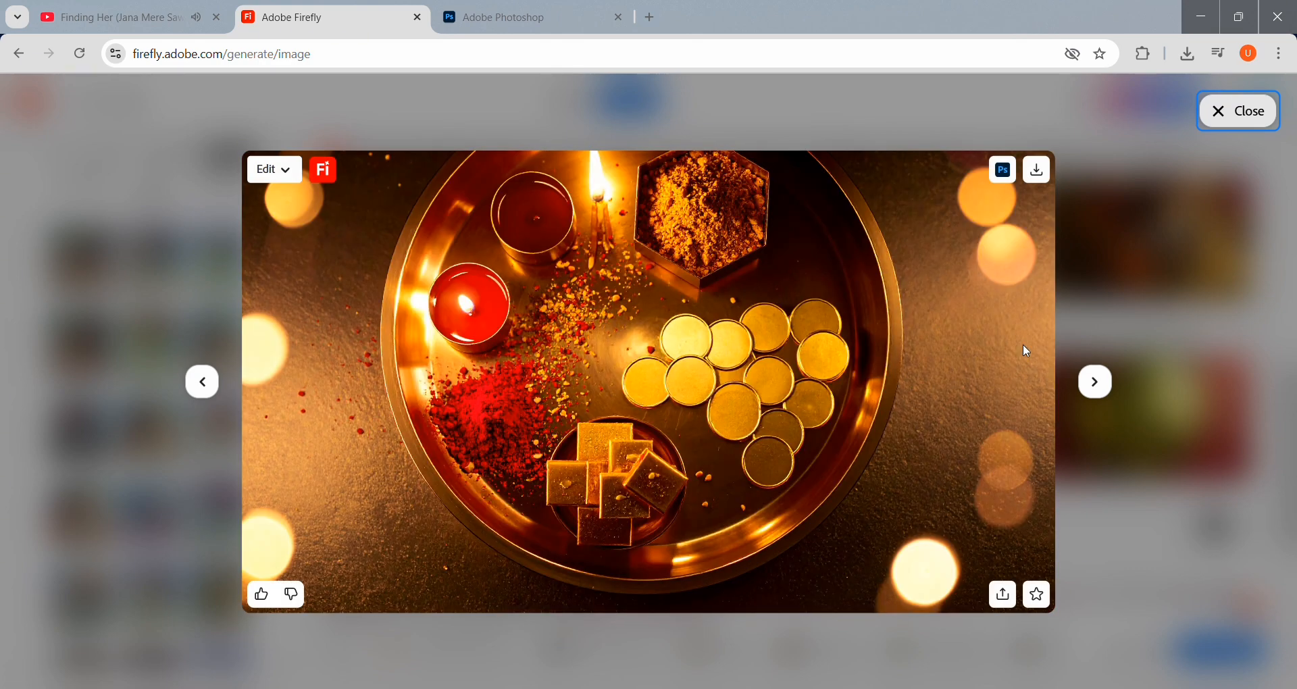
click(1223, 303)
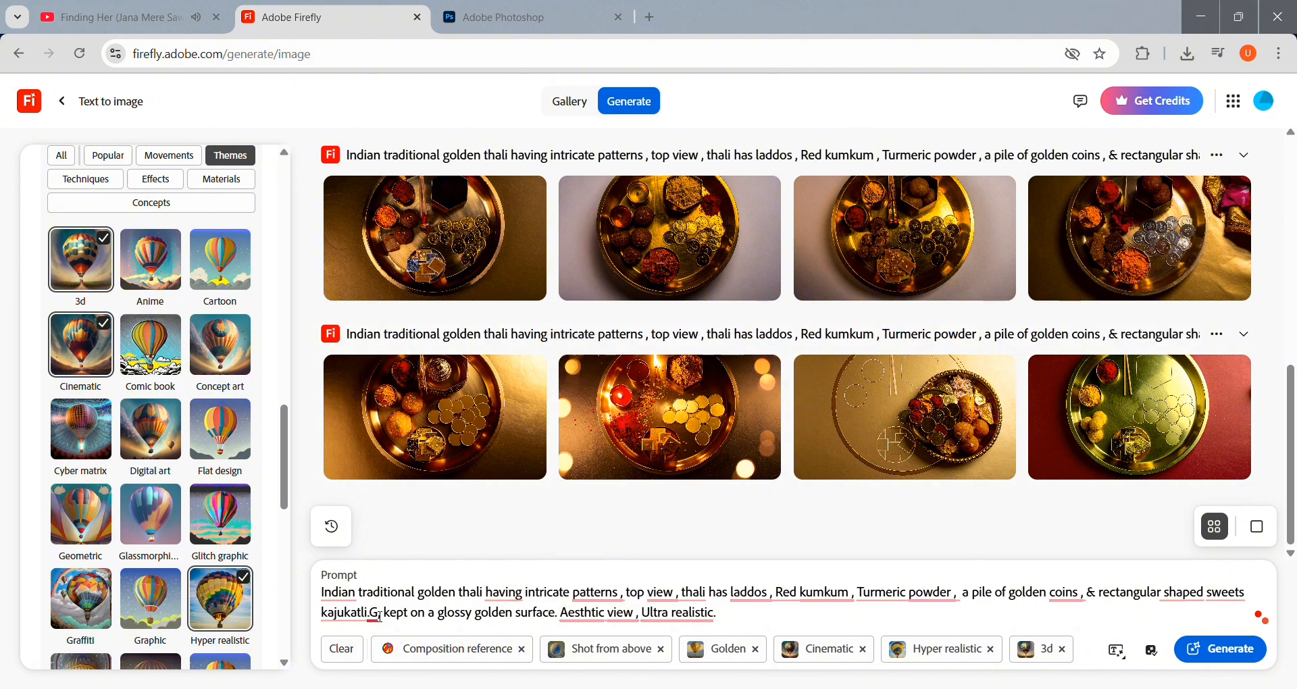
Delete the glossy golden surface wording from the prompt, append "The thali is surreounde with flowers decoration & diyas", and regenerate the images.
drag(370, 616, 559, 616)
key(BackSpace)
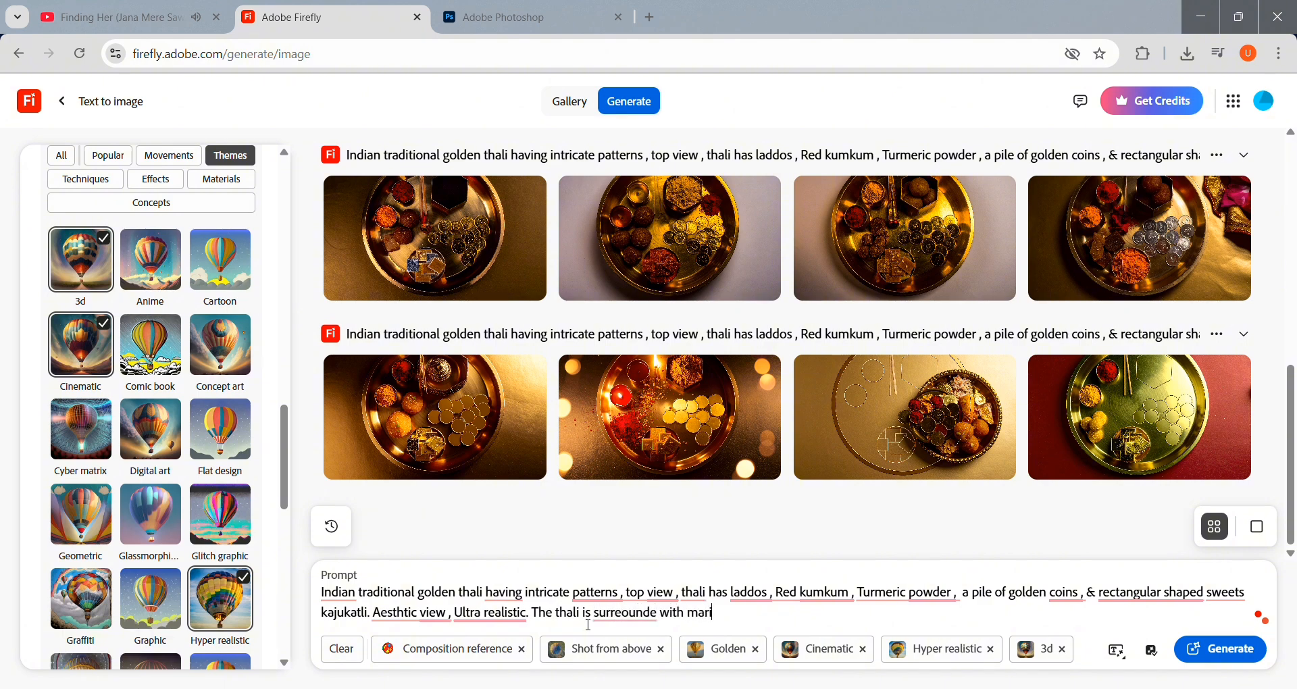
key(BackSpace)
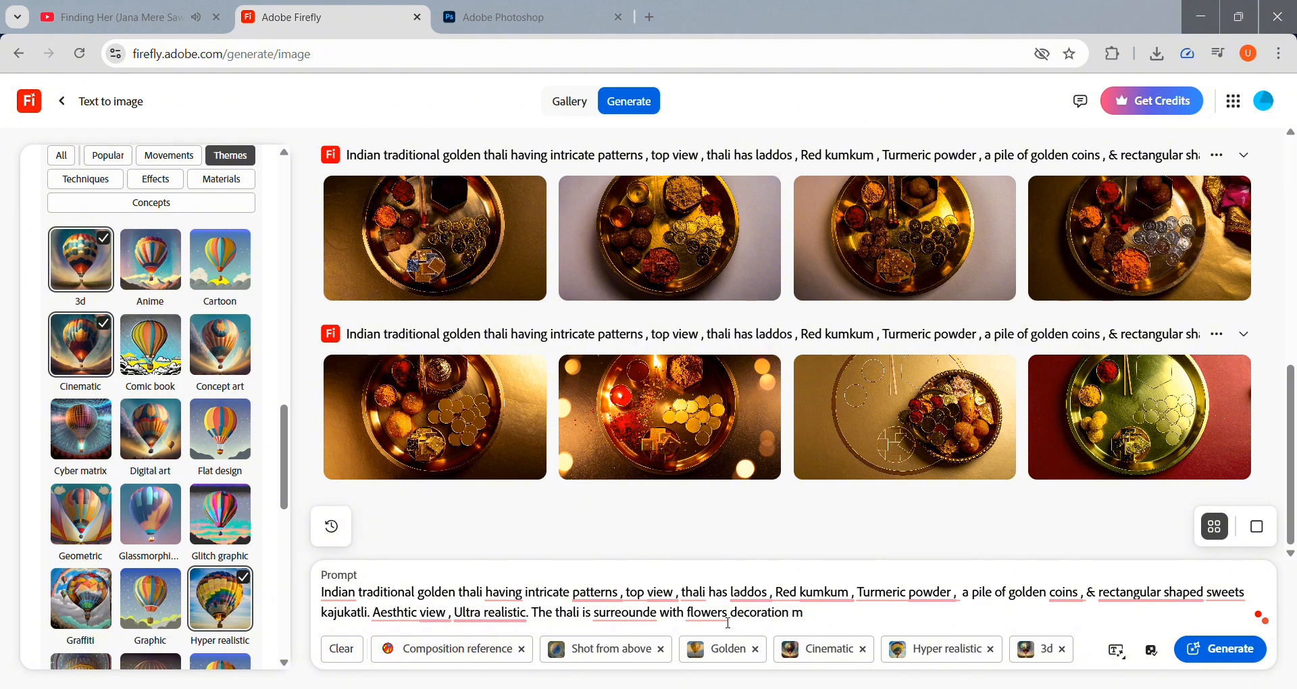
text(& diyas)
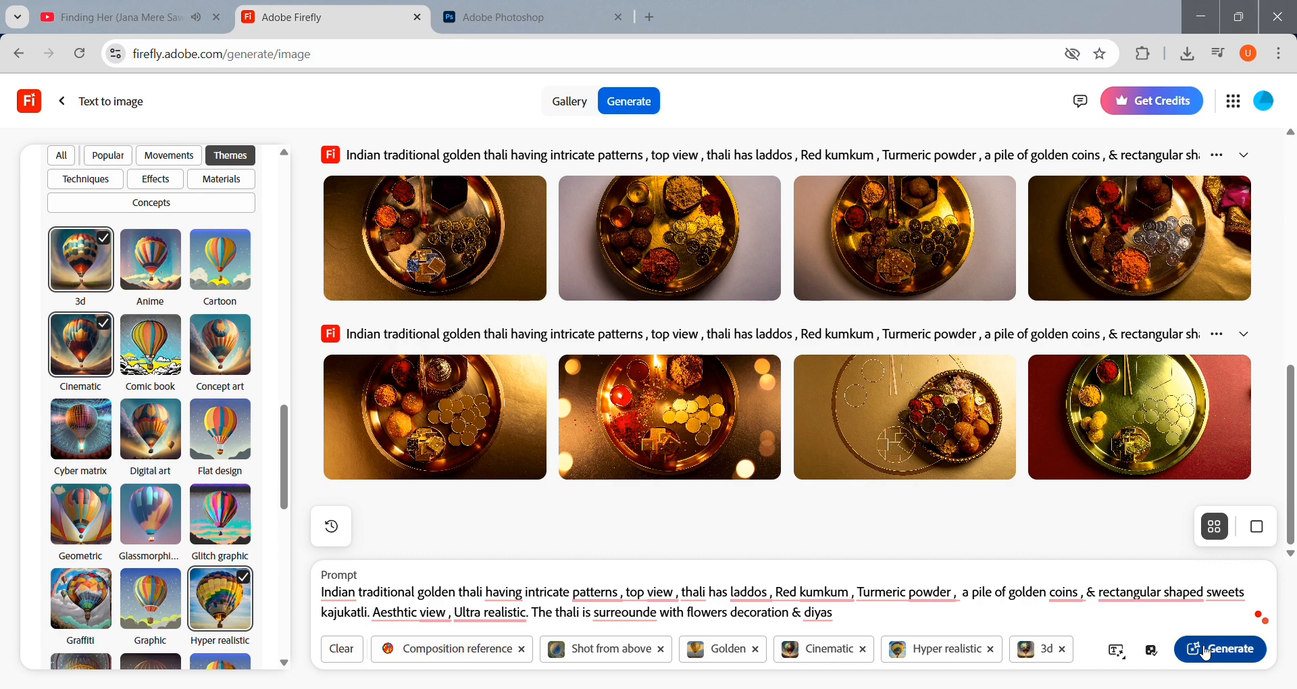
click(1209, 654)
Examine the newly generated thali images with flowers and diyas one by one in the enlarged preview.
mouse_move(683, 270)
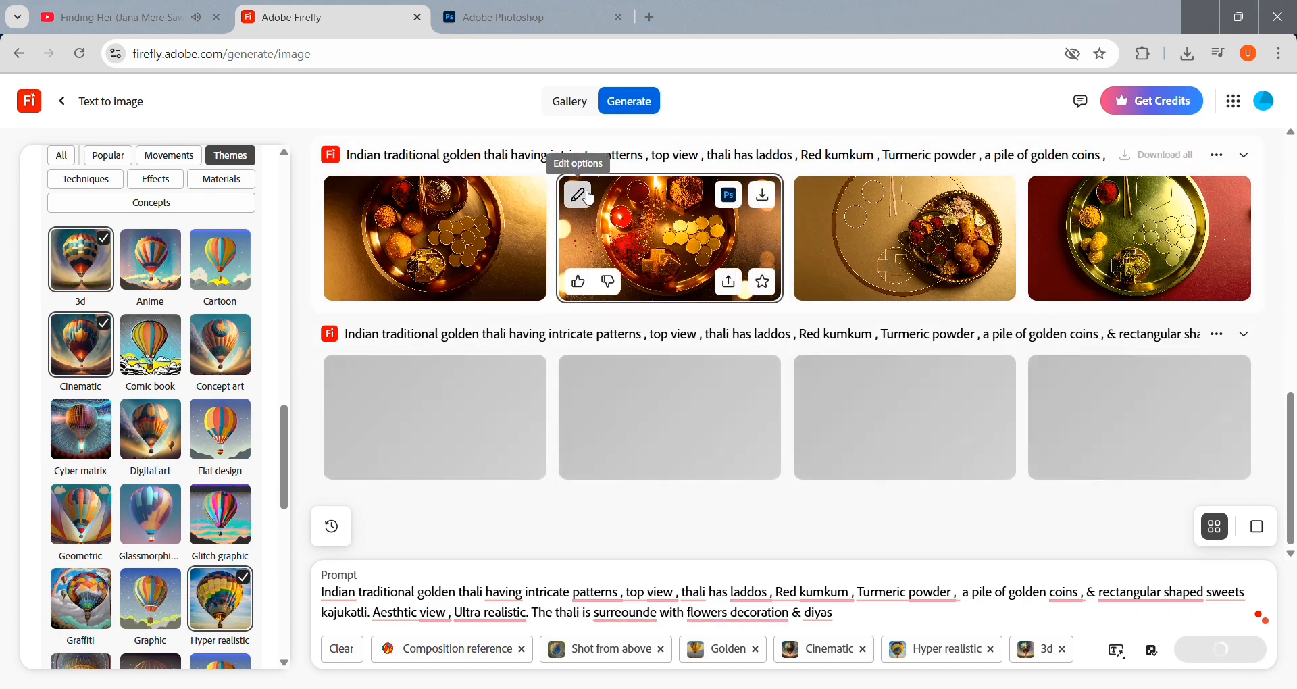
click(579, 196)
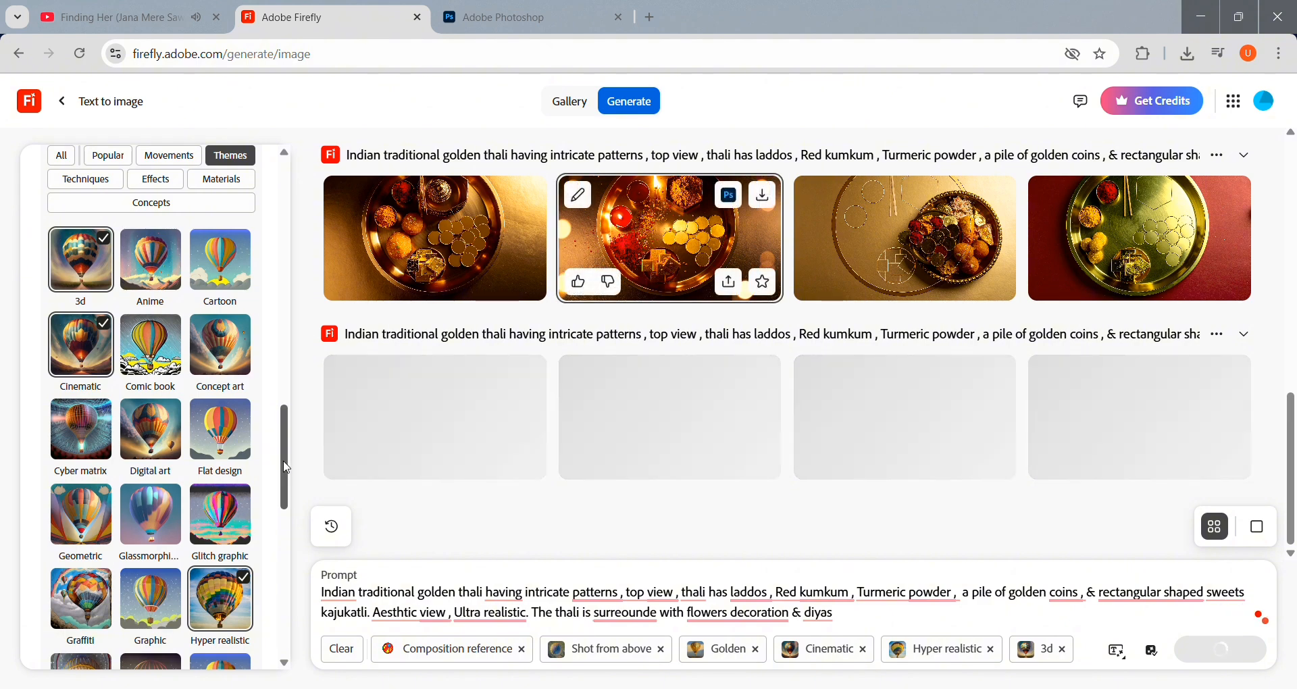
click(614, 227)
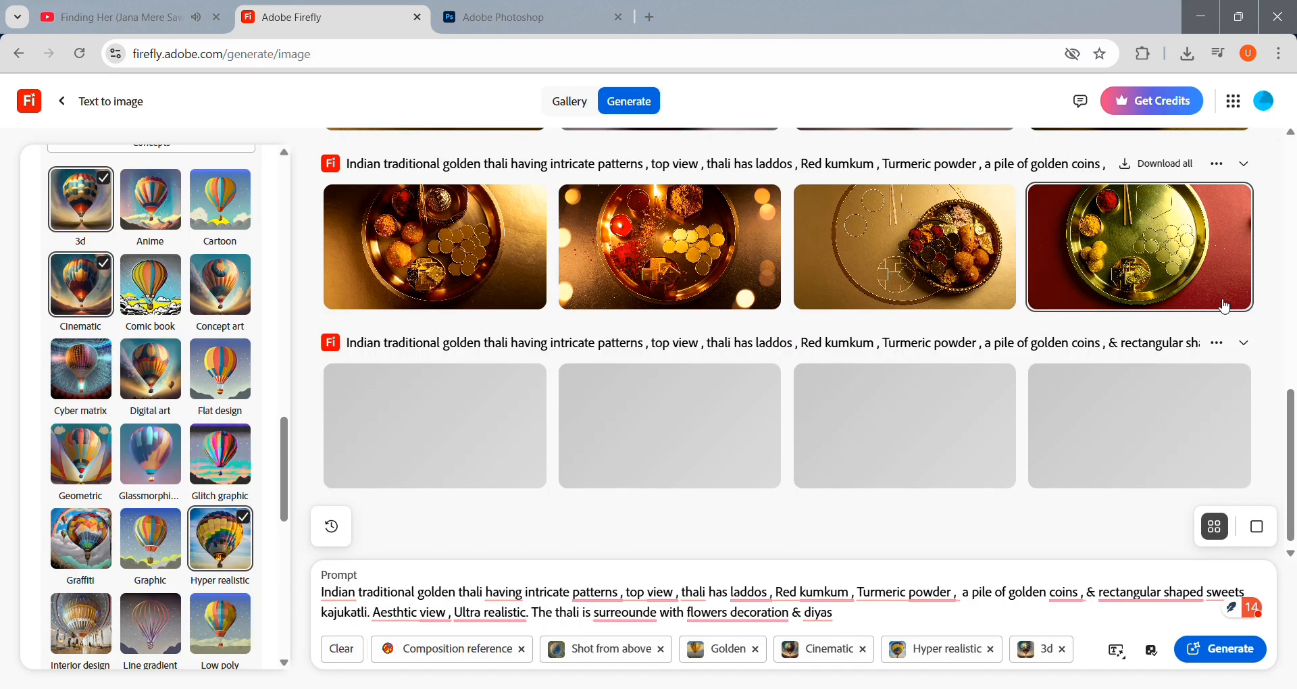
click(1221, 304)
click(962, 427)
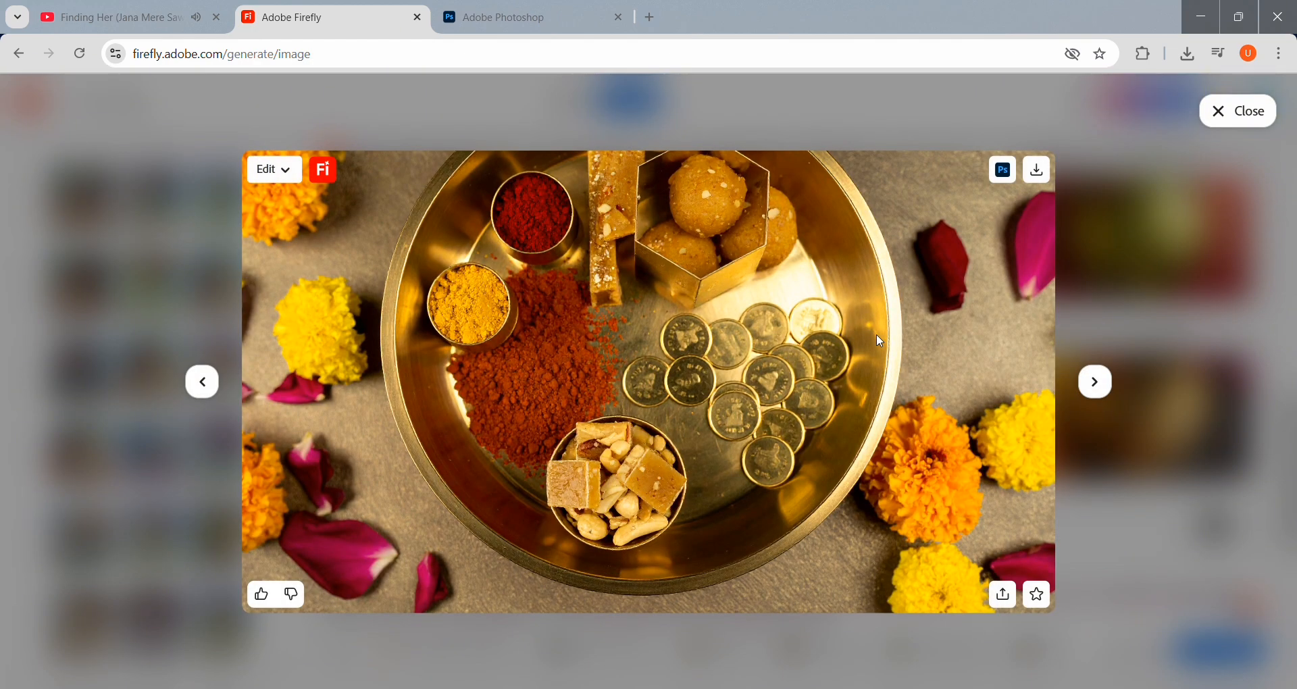
key(Right)
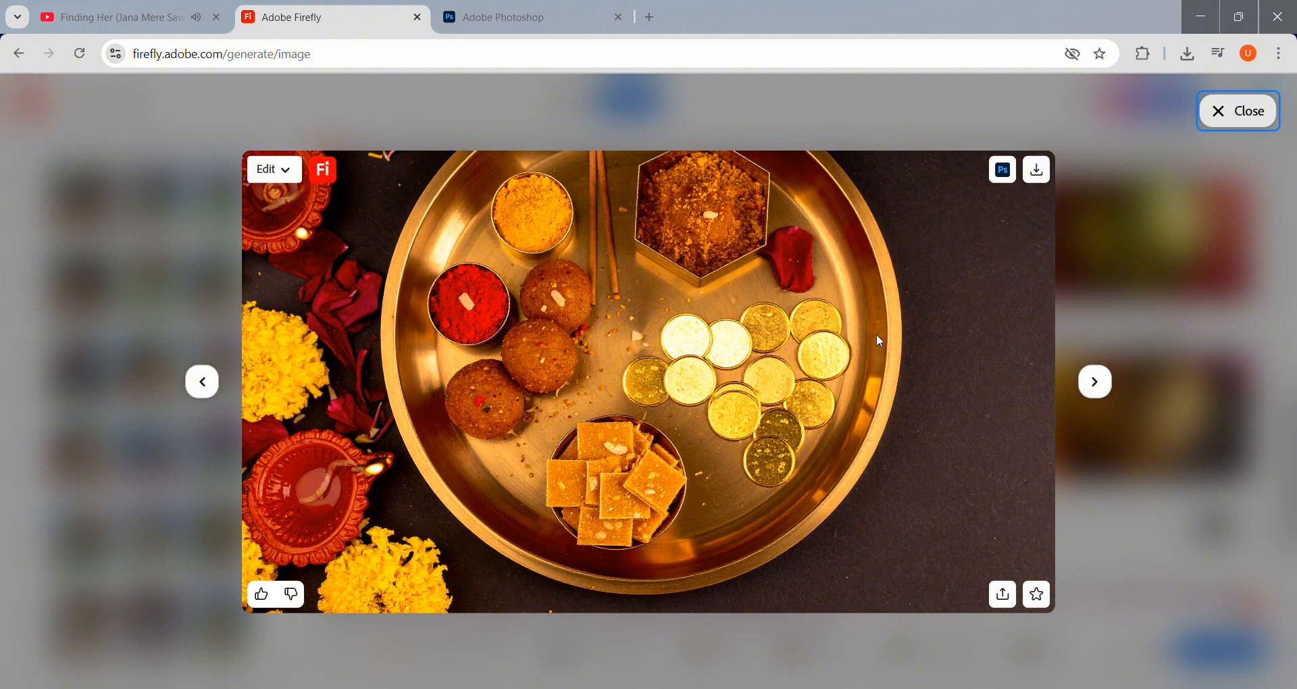
key(Right)
key(Right)
key(Right)
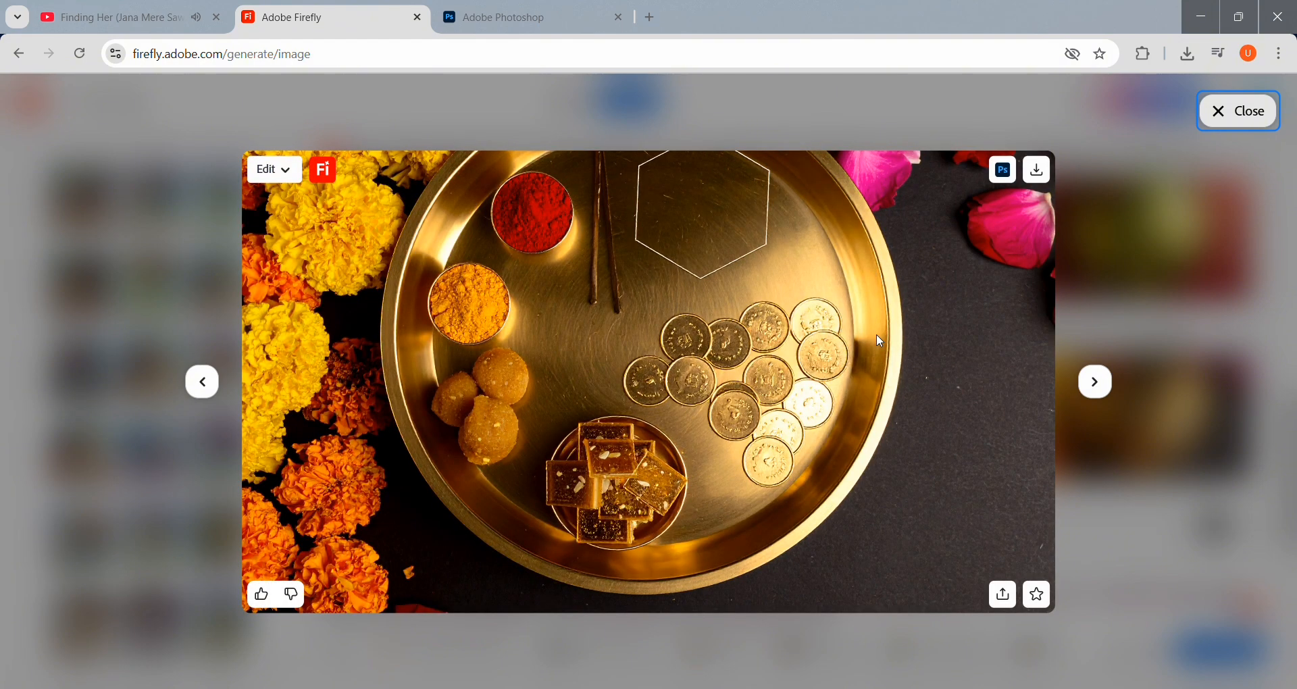
key(Right)
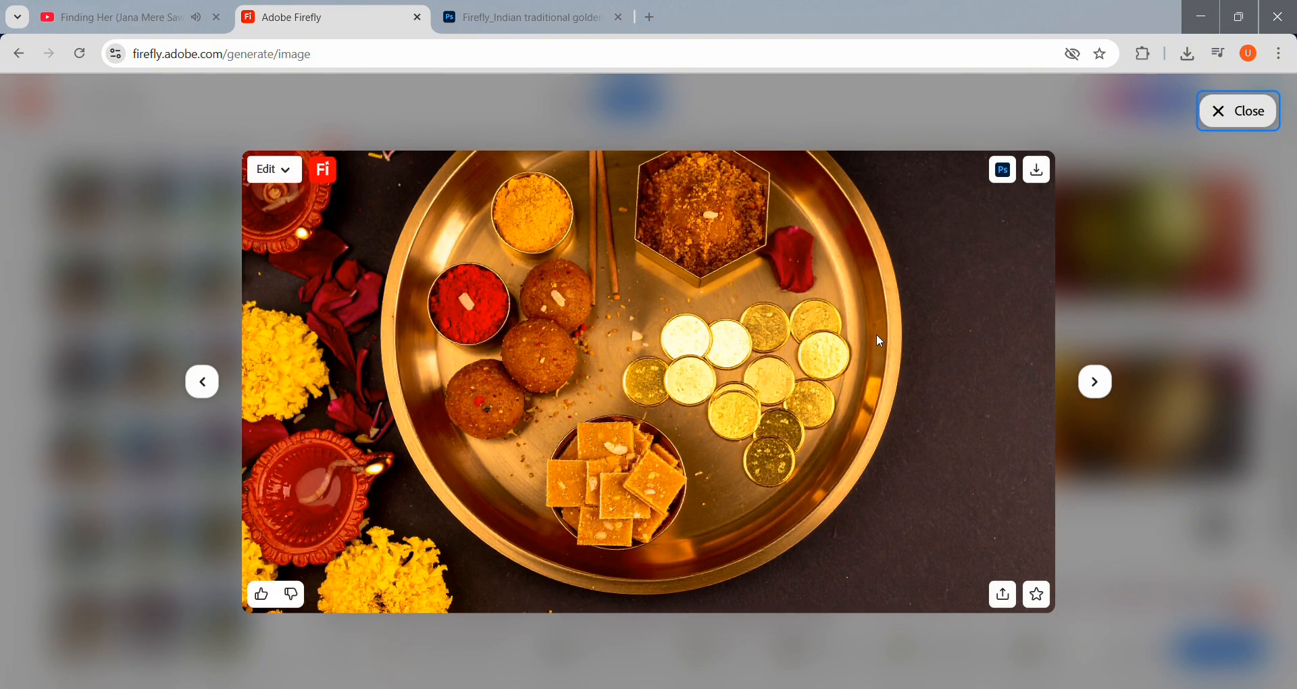
key(Right)
key(Left)
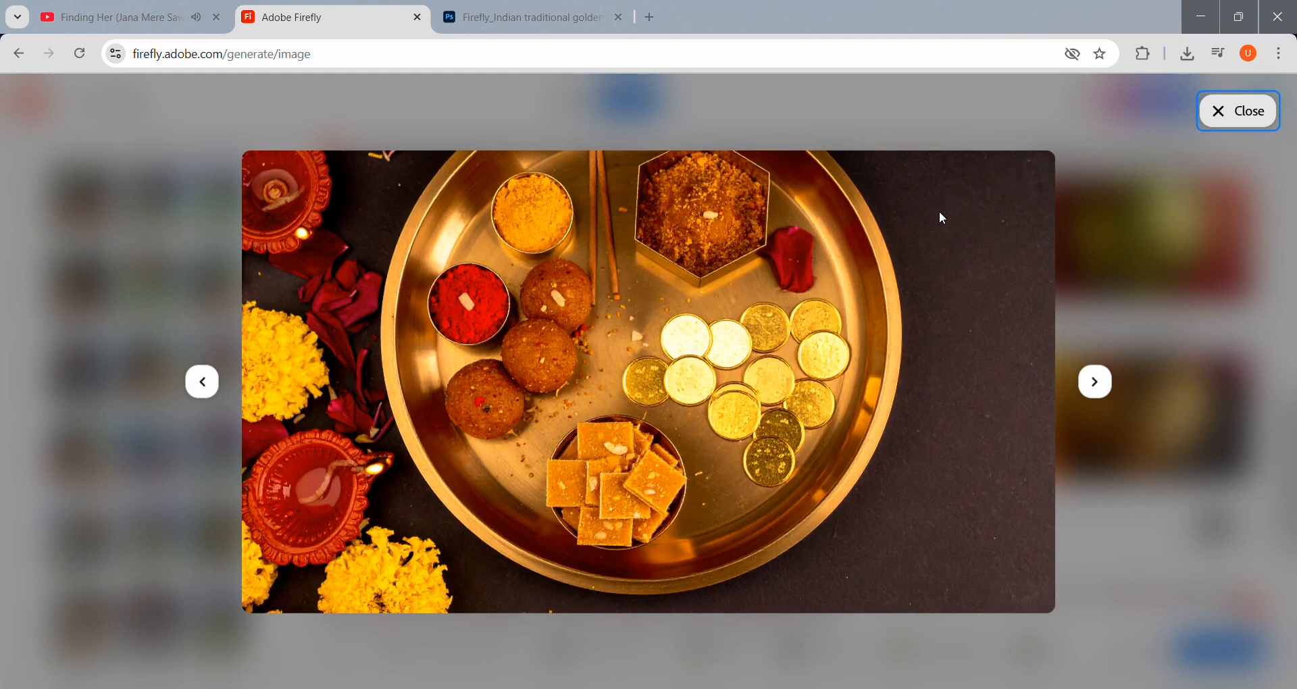
Download the set's second image with red clay diyas and its third image with marigolds on grey, and close the preview.
click(1042, 177)
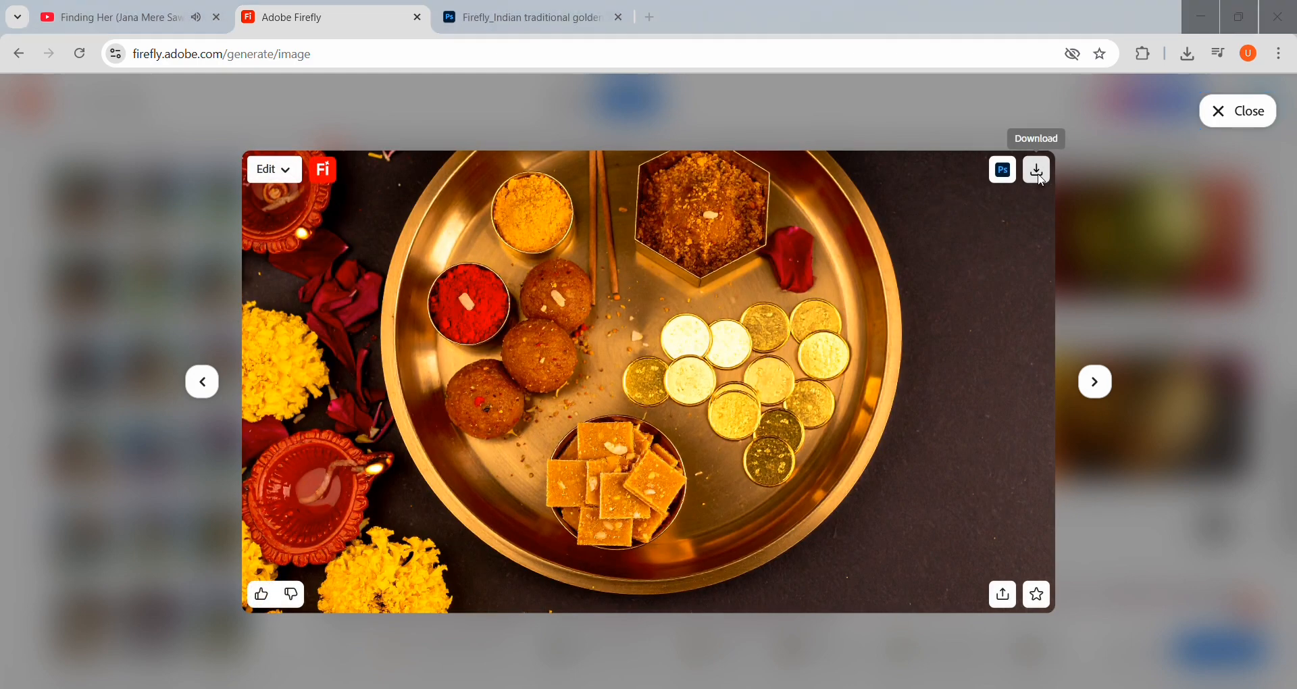
key(Right)
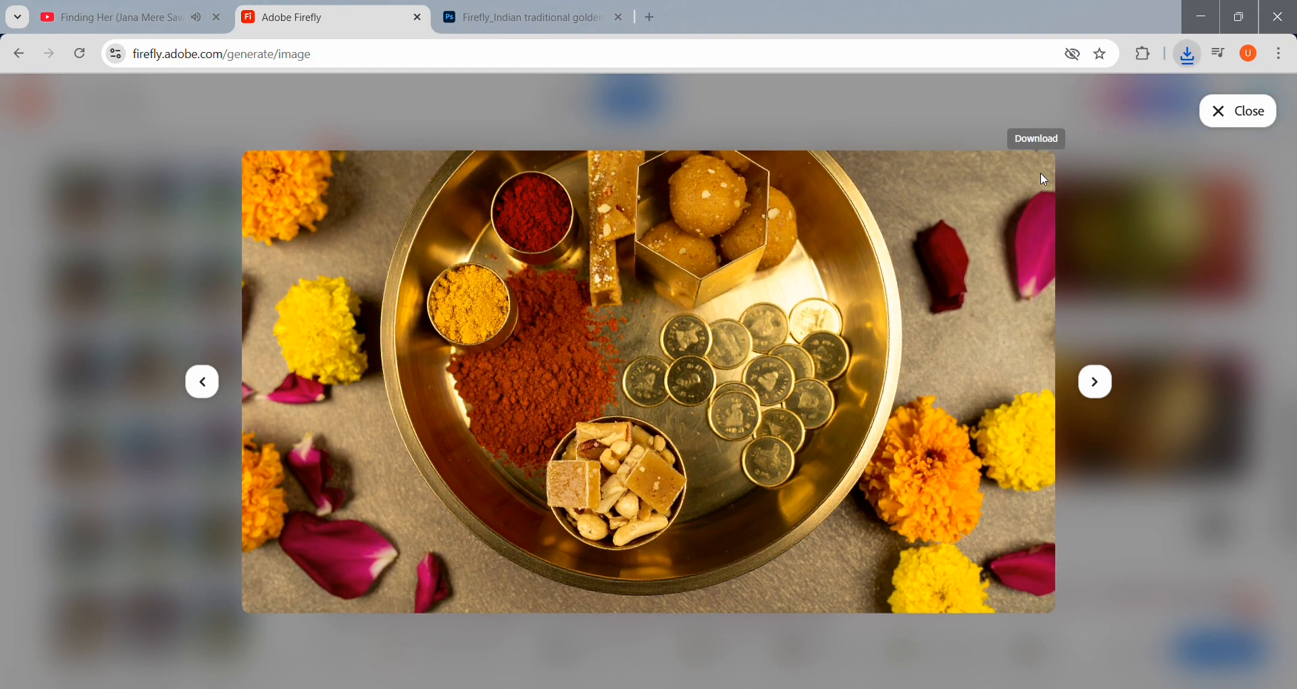
mouse_move(888, 359)
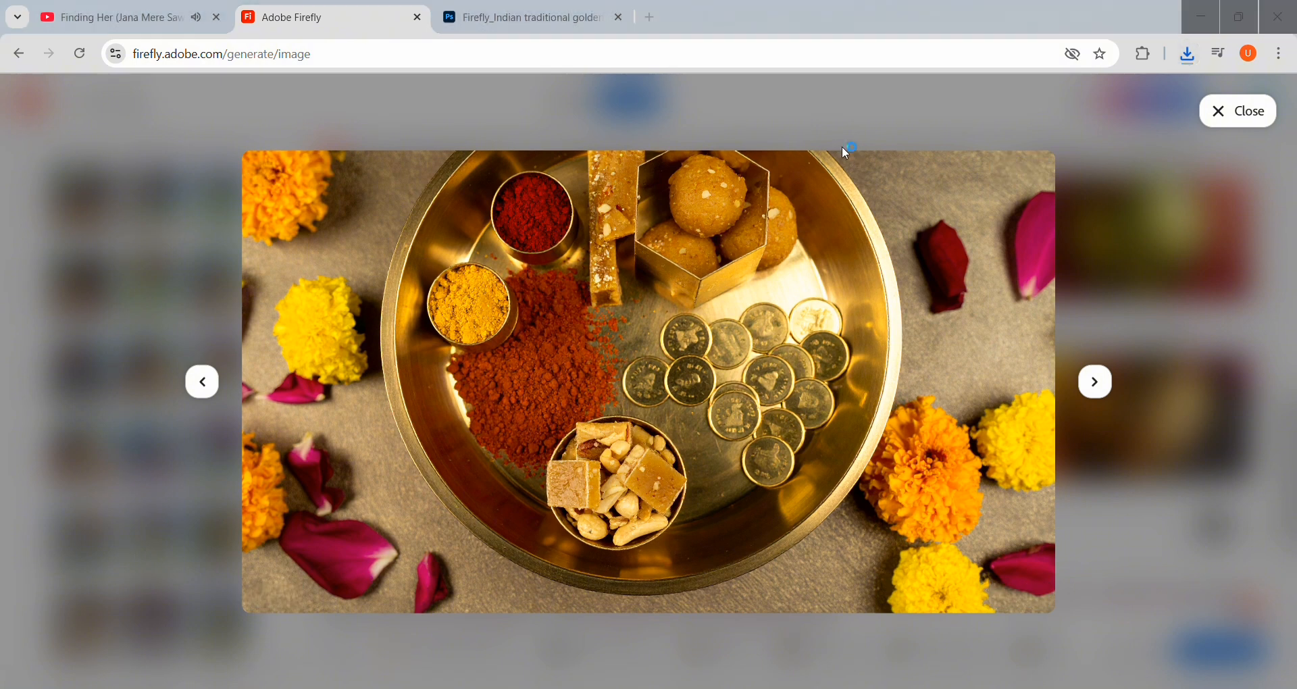
click(1046, 174)
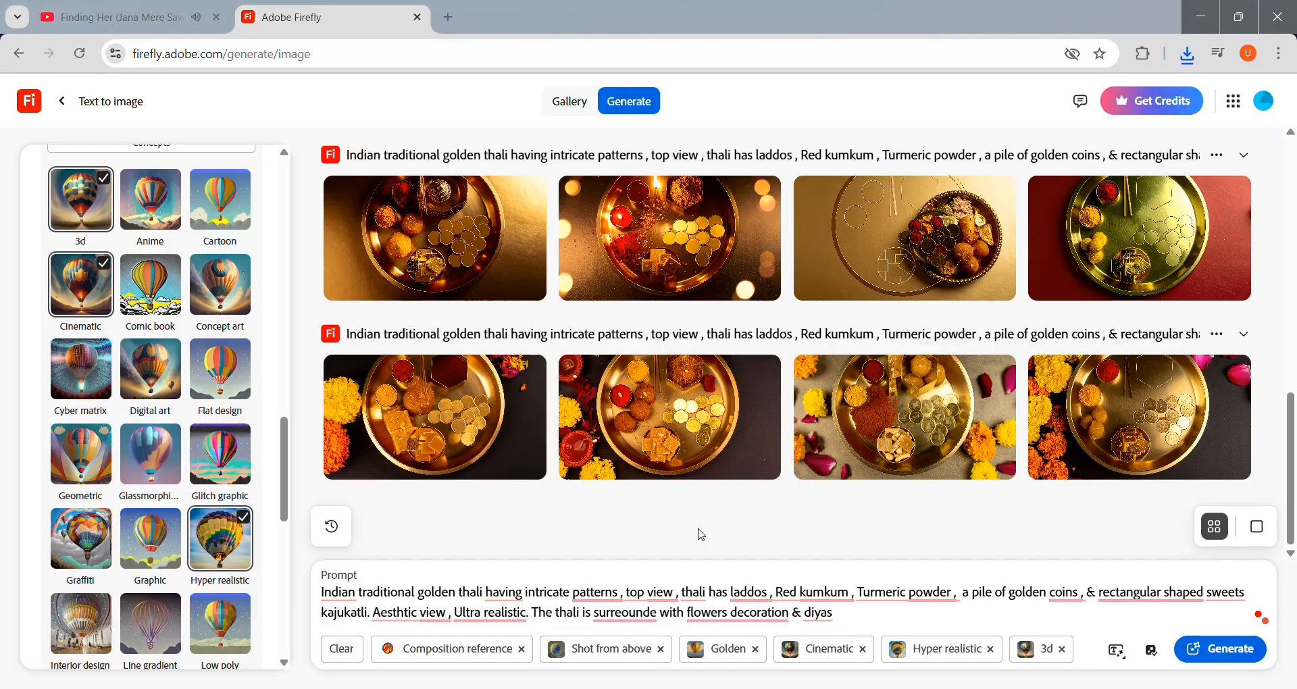
click(1184, 309)
Insert "carved on it" after "intricate patterns" in the prompt and regenerate the thali images.
mouse_move(626, 603)
text(carved on it)
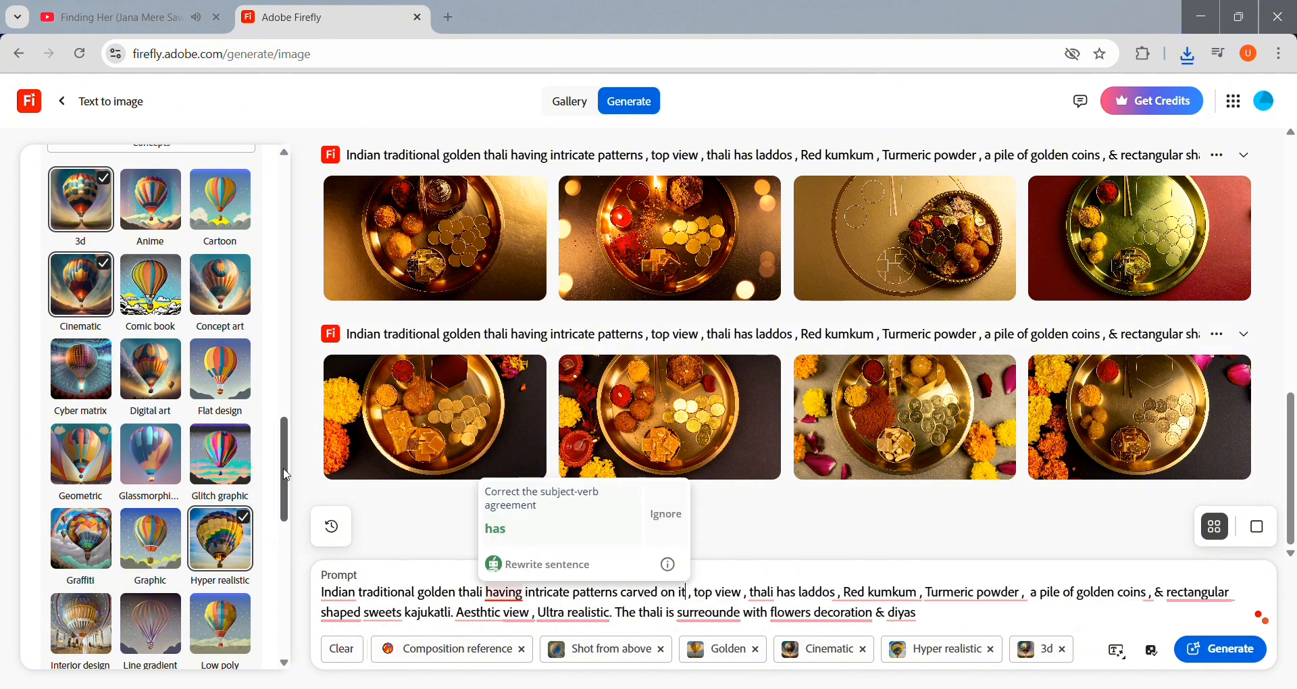
drag(285, 469, 298, 327)
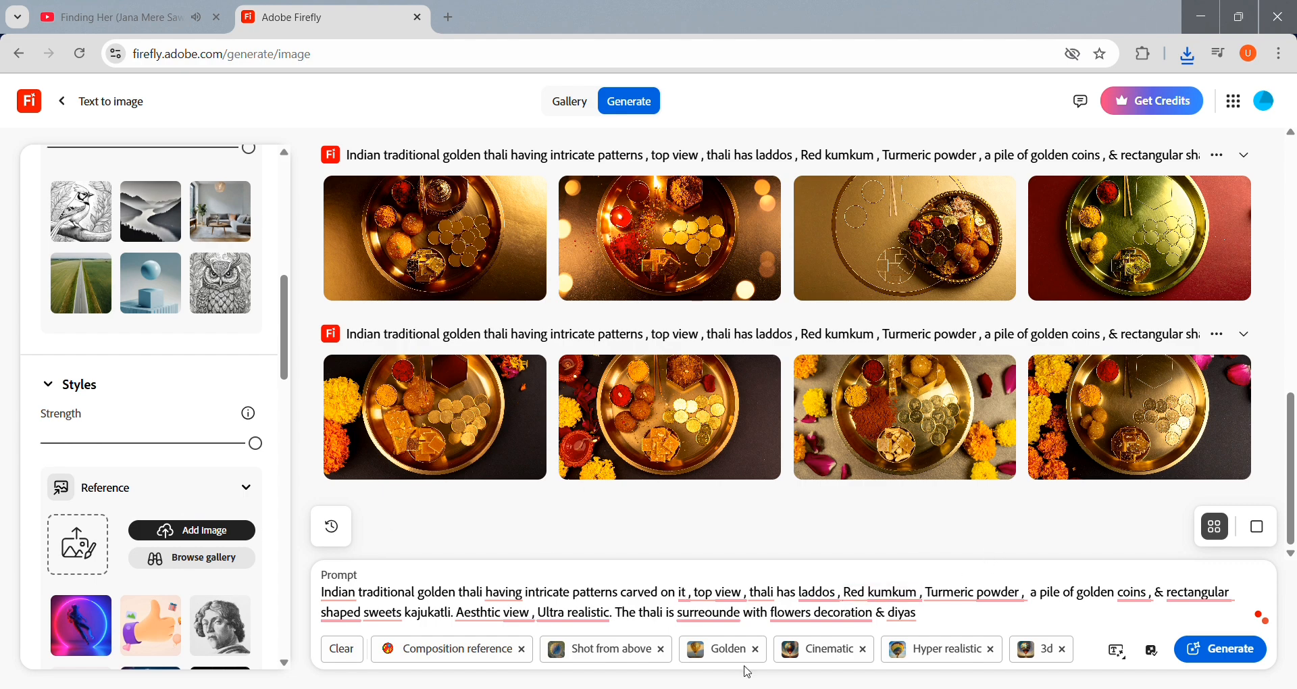
click(1245, 655)
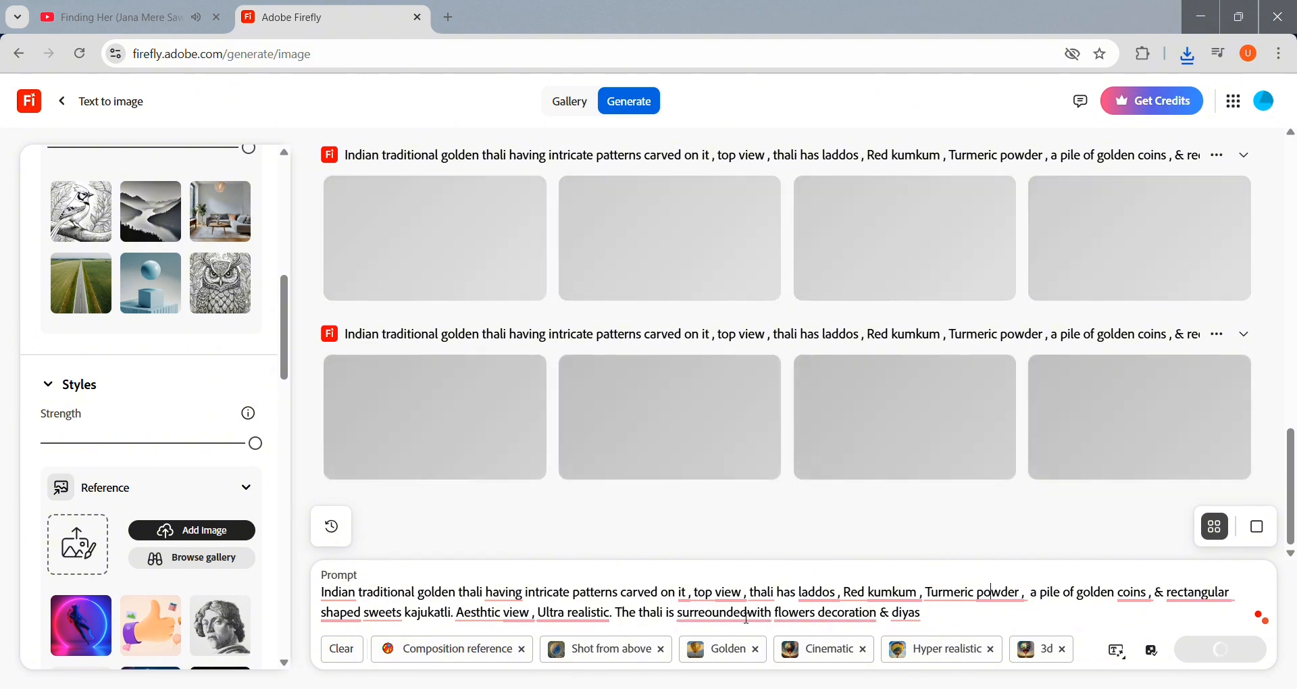
Replace the comma after "top view" in the prompt with a period.
click(756, 598)
key(BackSpace)
key(BackSpace)
text(.)
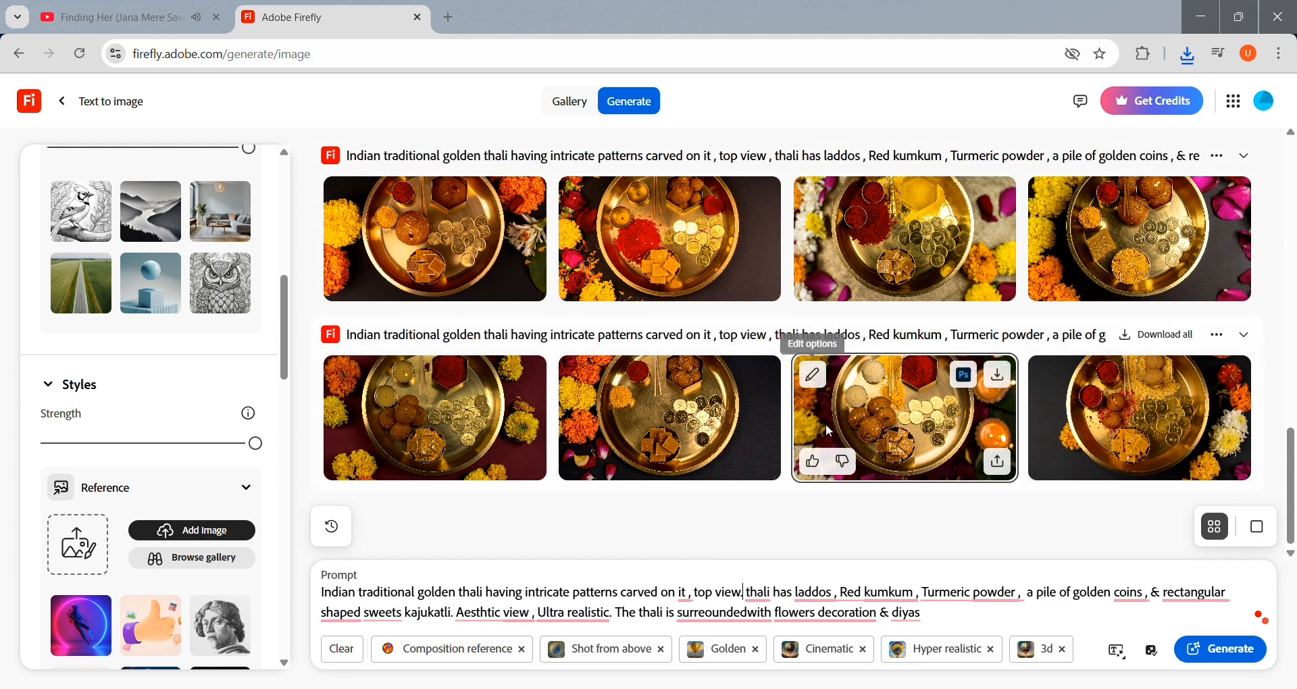
Examine the latest set of carved-pattern thali images in the enlarged preview, starting from its fourth image.
click(1135, 426)
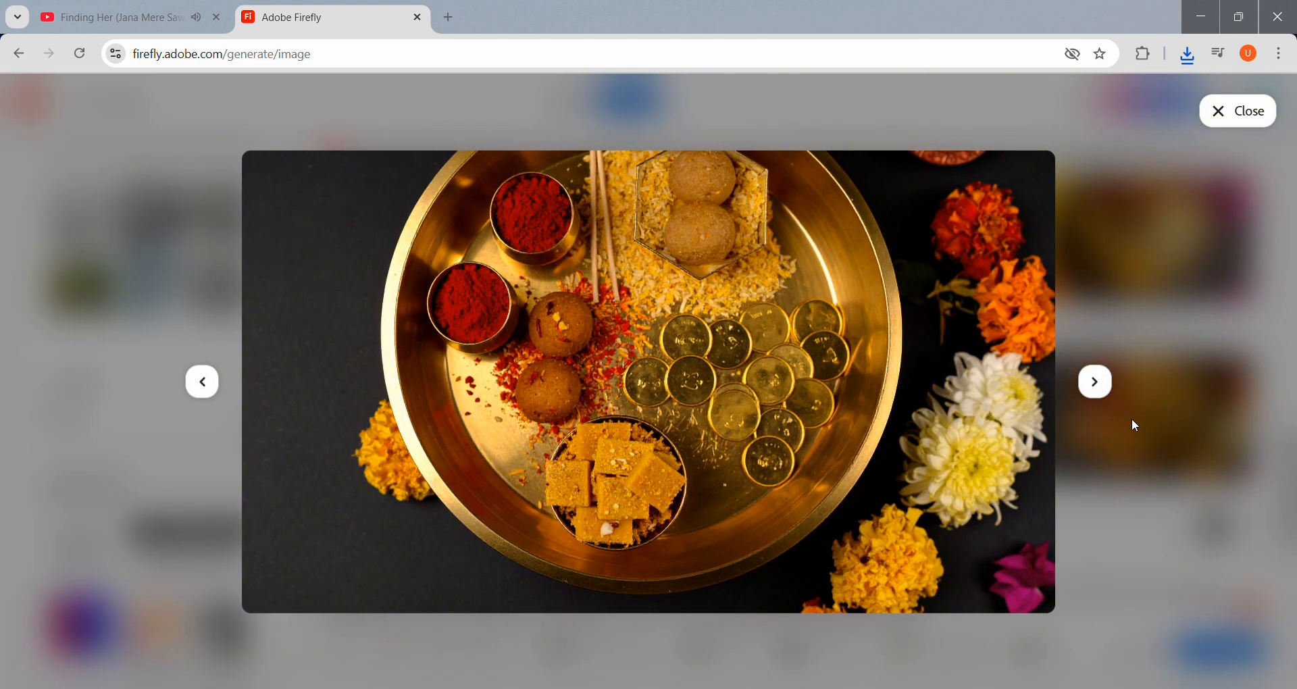
key(Right)
key(Right)
key(Right)
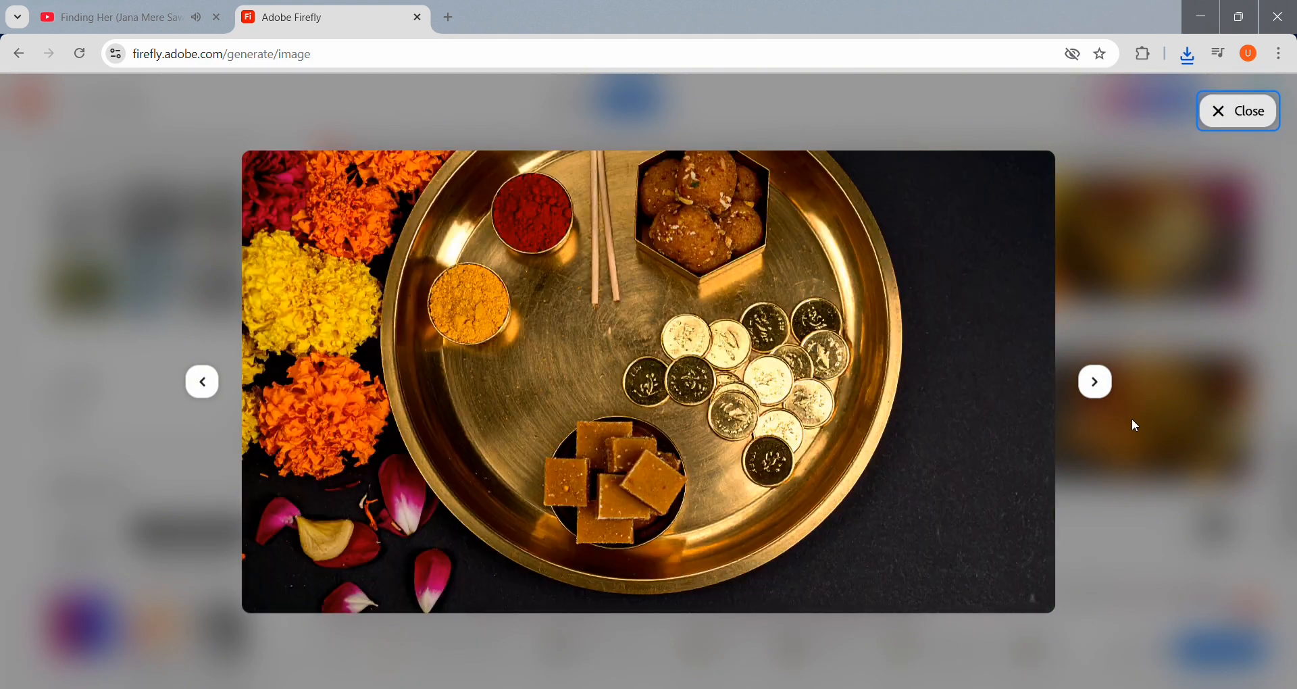
key(Left)
key(Left)
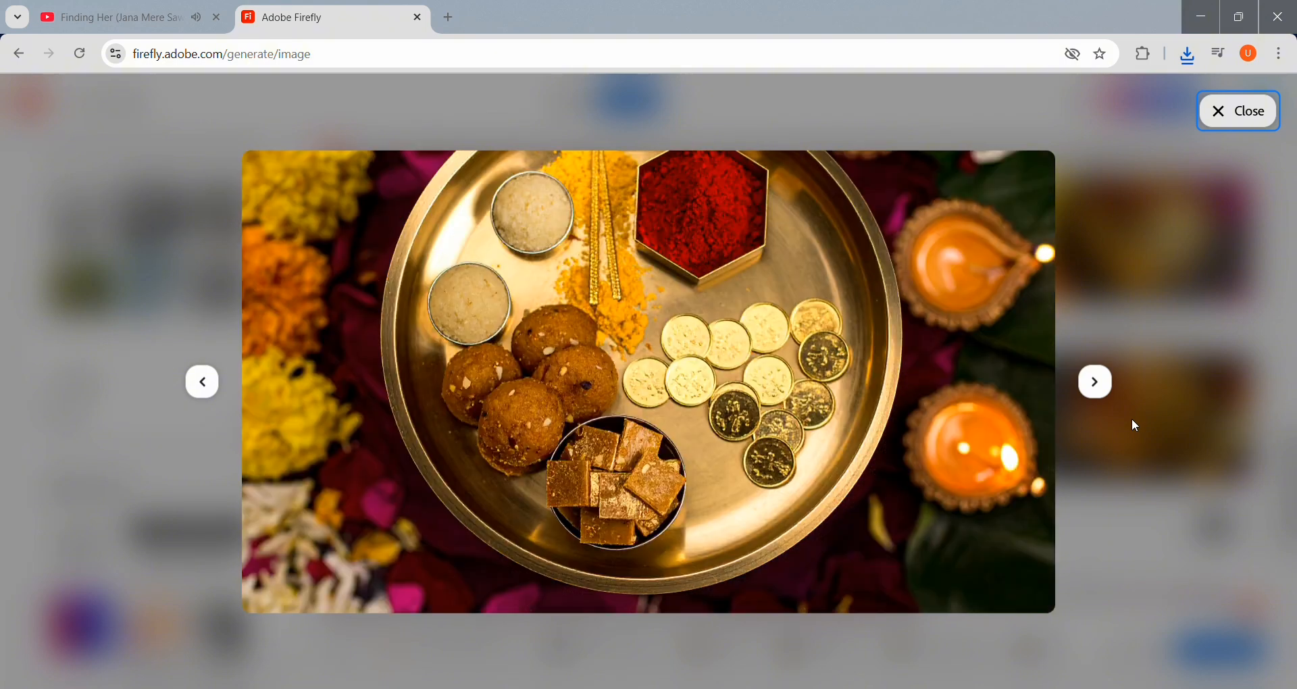
key(Right)
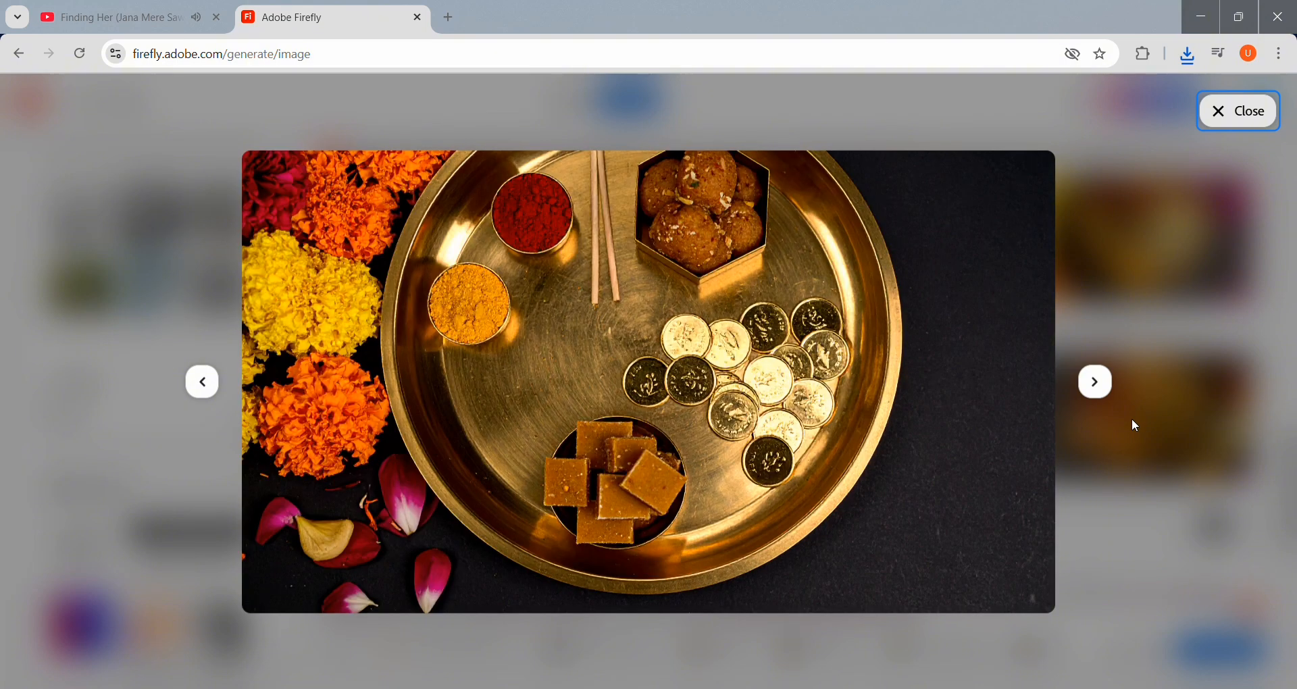
key(Left)
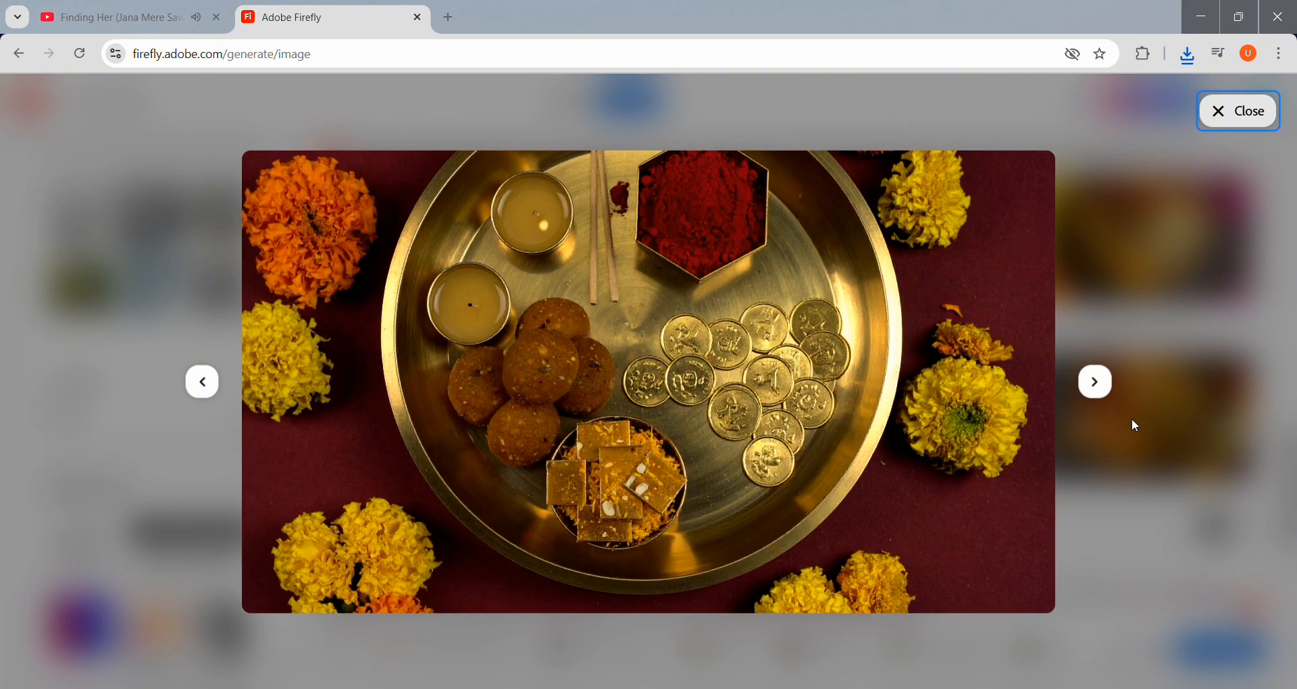
key(Right)
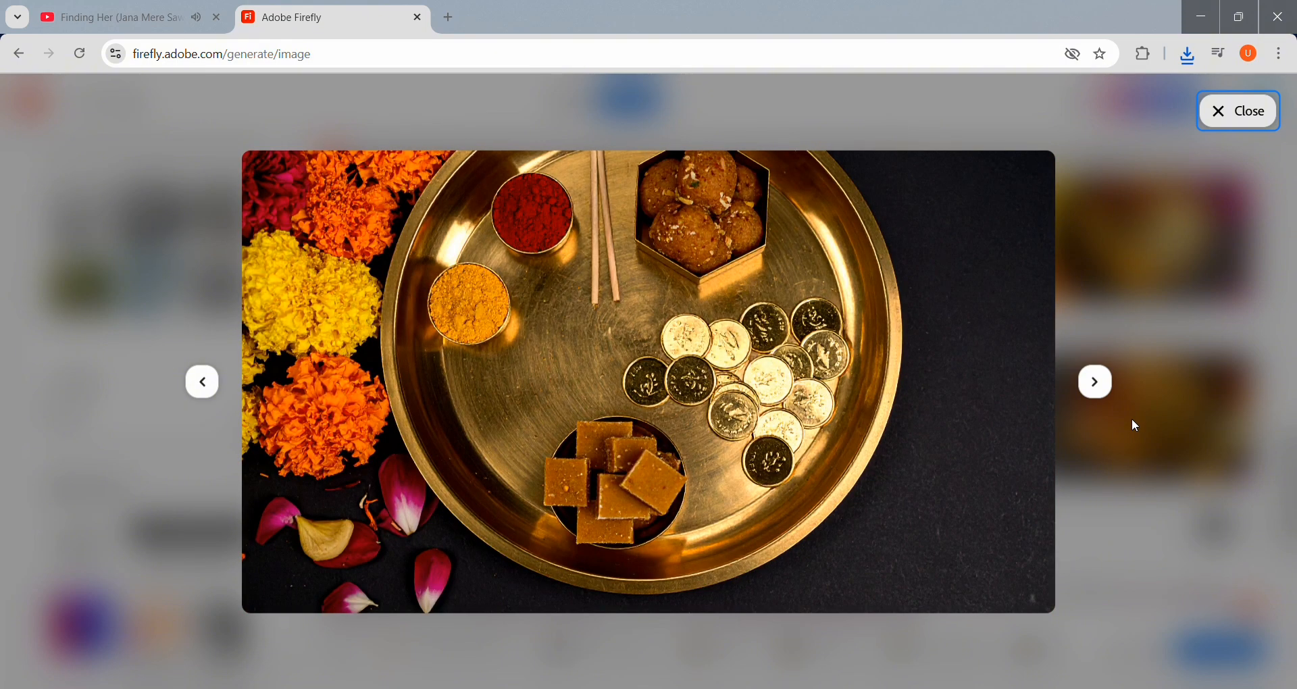
Download the latest set's second image, showing marigolds and petals beside the thali on a black surface.
click(1051, 175)
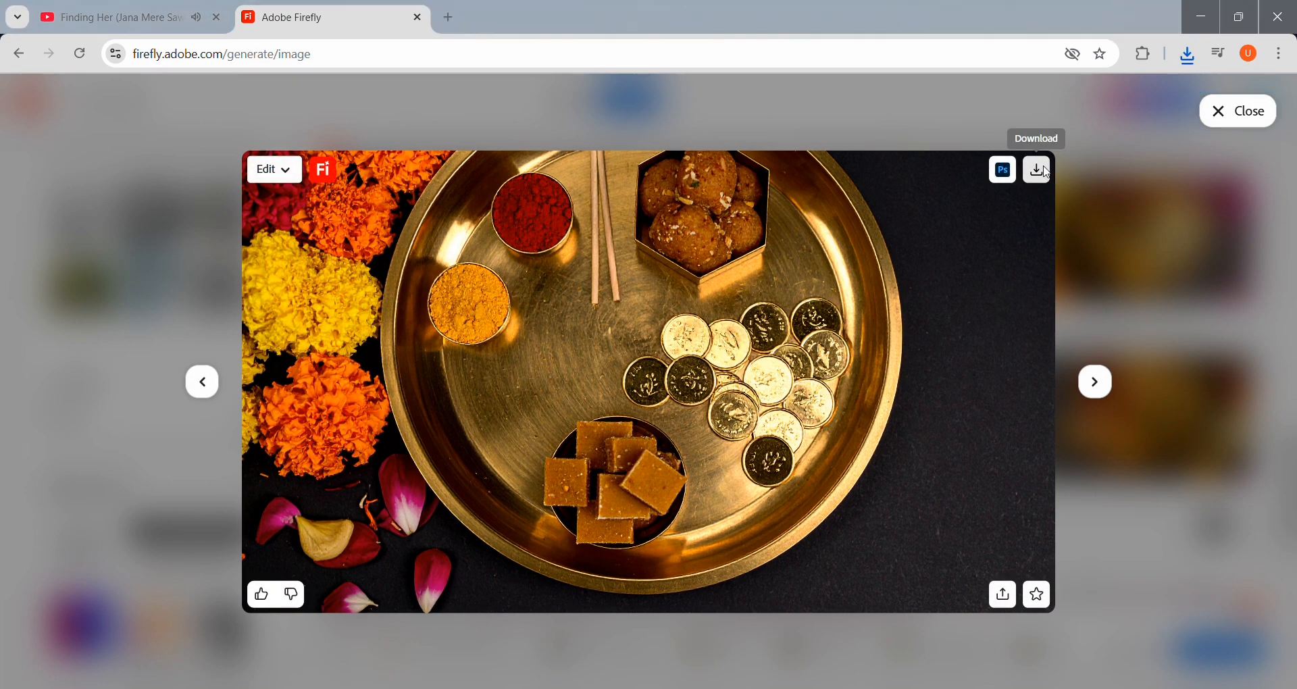
key(Left)
key(Right)
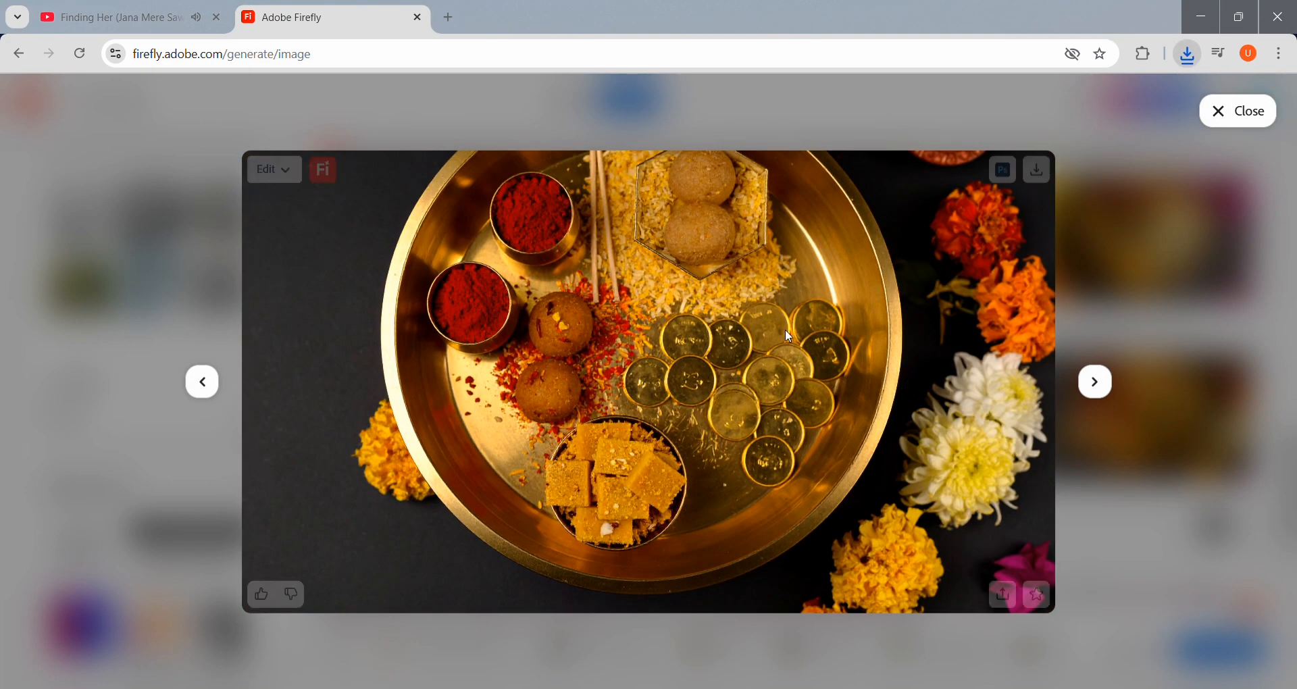
Compare the latest set's thali images with one another again in the enlarged preview.
click(405, 91)
click(635, 412)
key(Right)
key(Right)
key(Right)
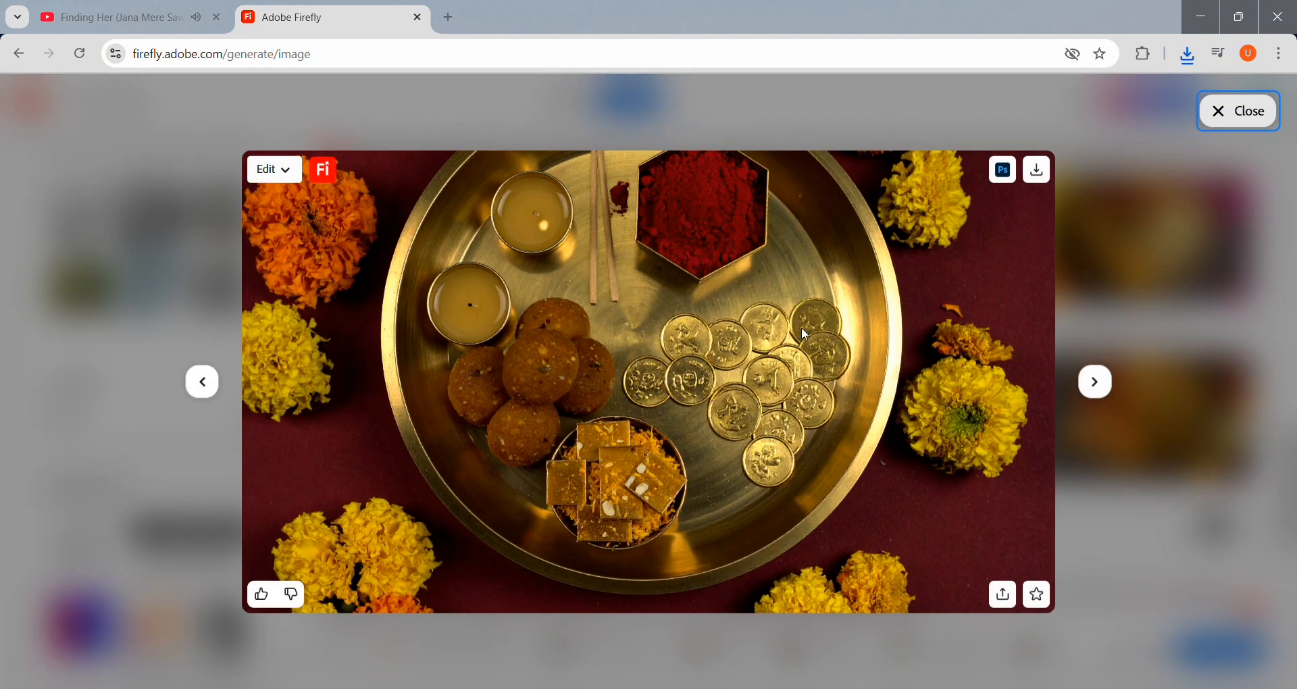
key(Right)
key(Right)
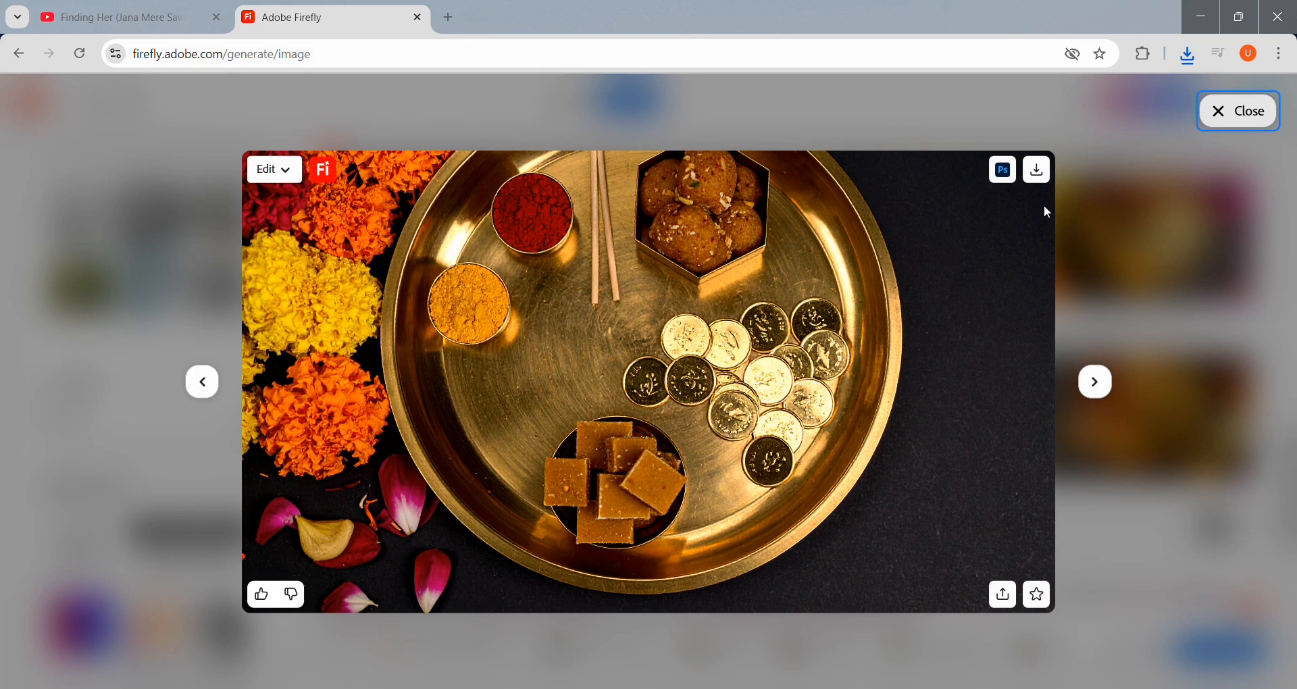
key(Right)
key(Right)
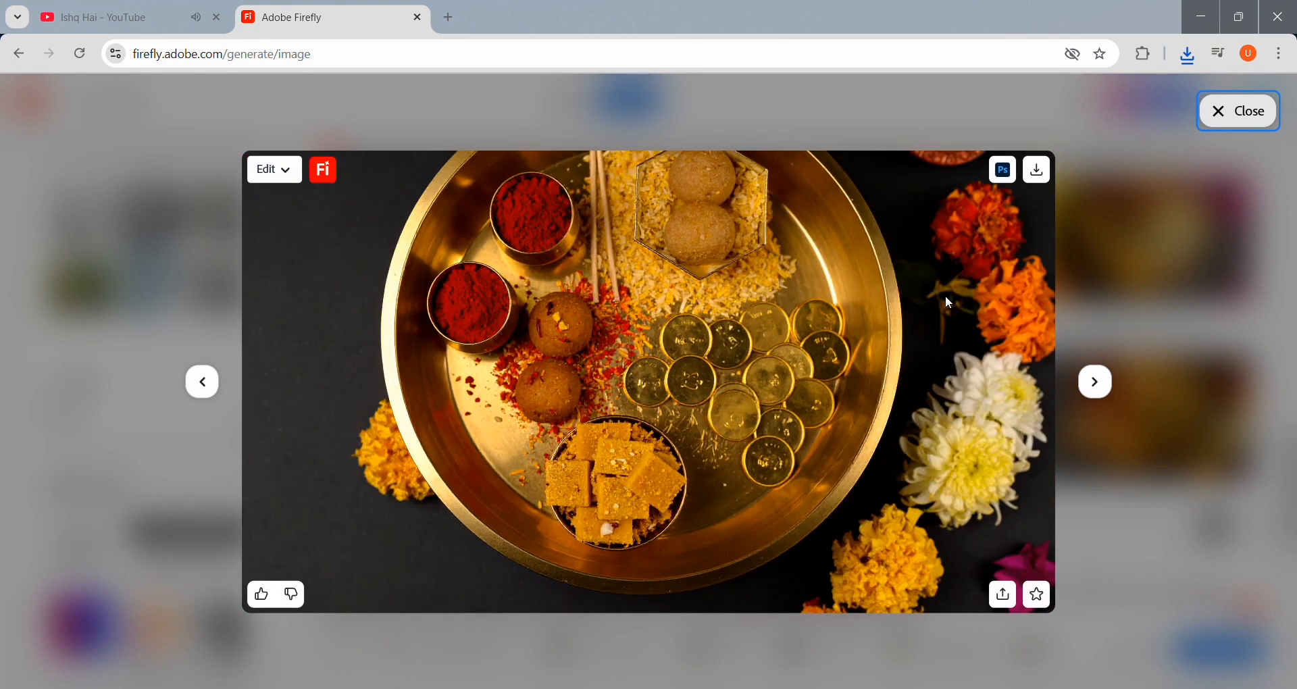
key(Right)
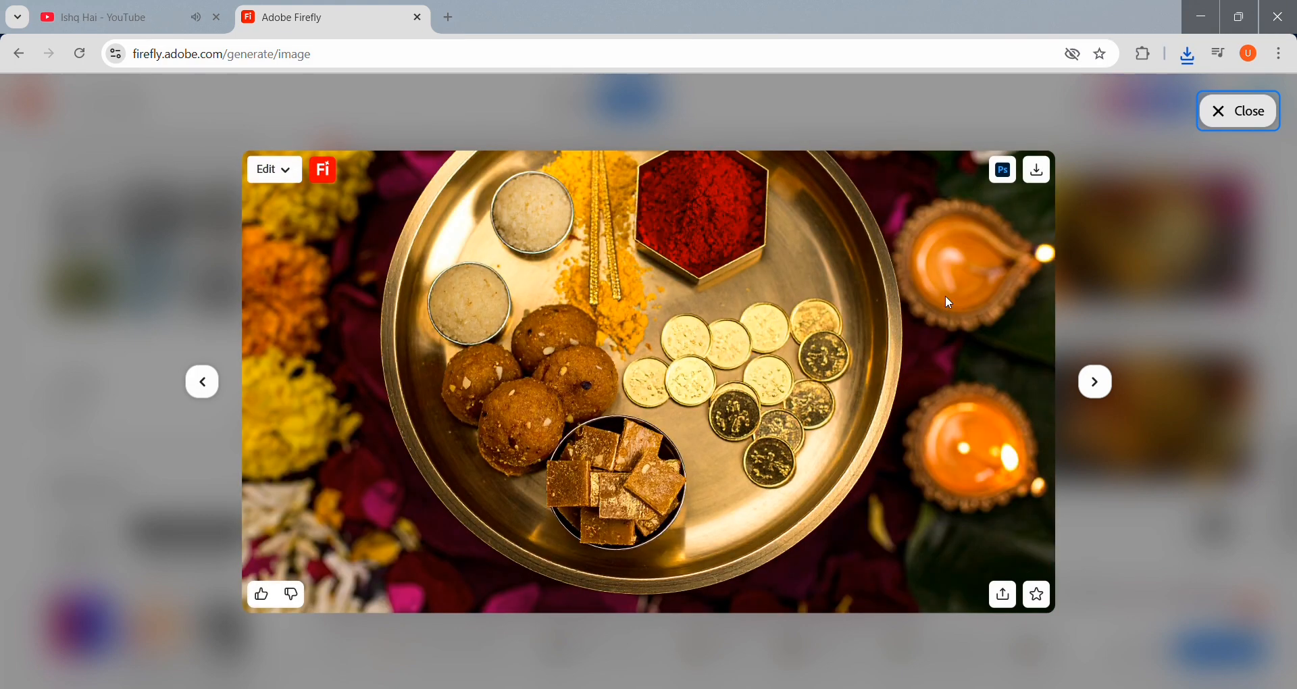
key(Left)
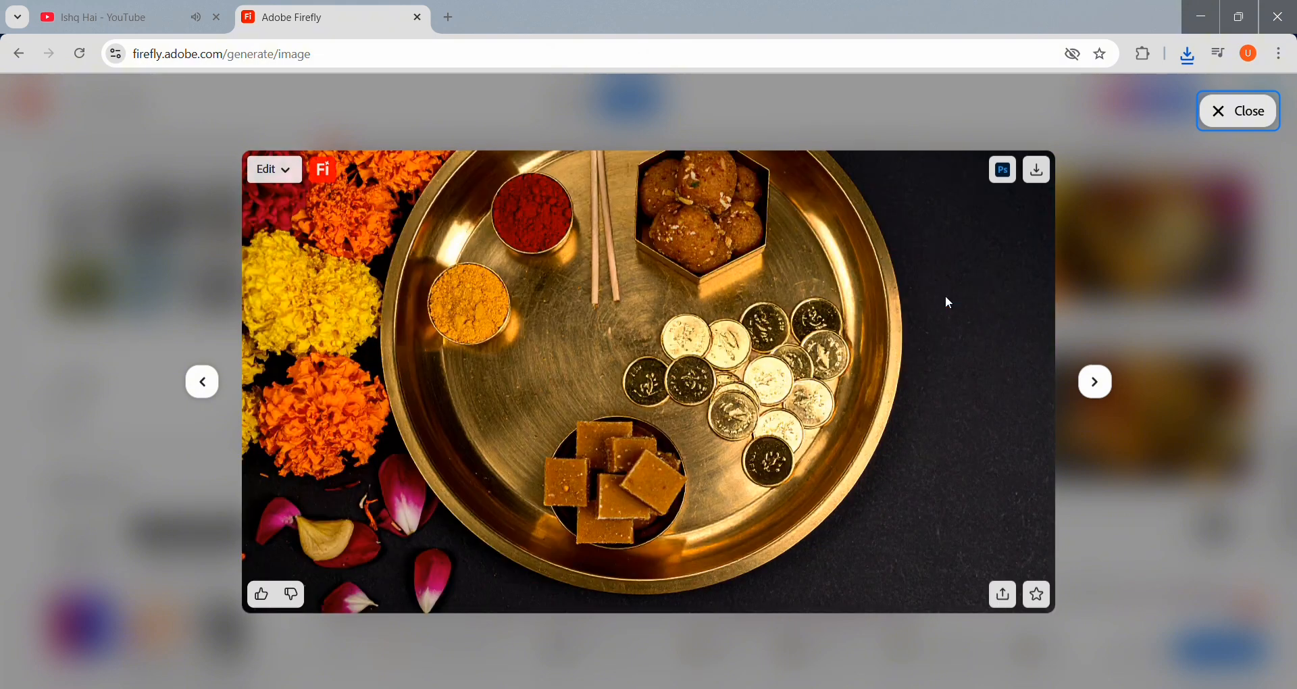
key(Left)
key(Right)
key(Left)
key(Left)
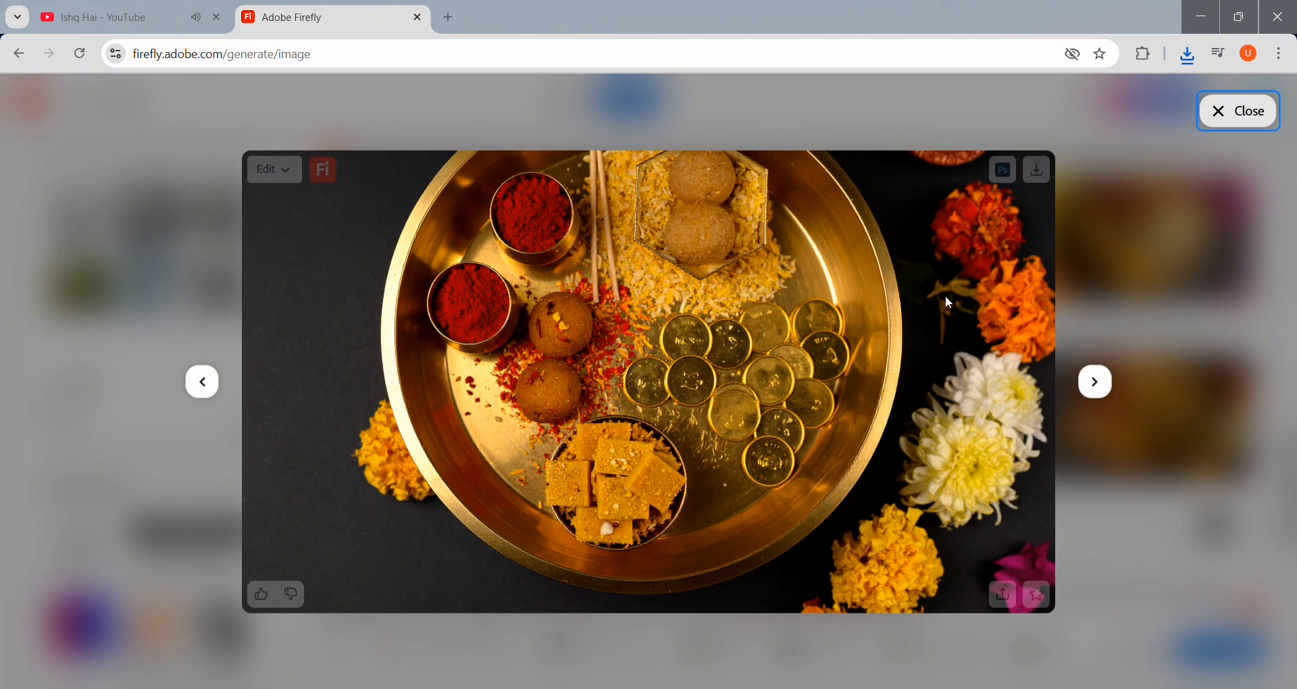
Compare the previous set's thali images in the enlarged preview and download its fourth image, with yellow marigolds and pink petals on black.
click(1117, 286)
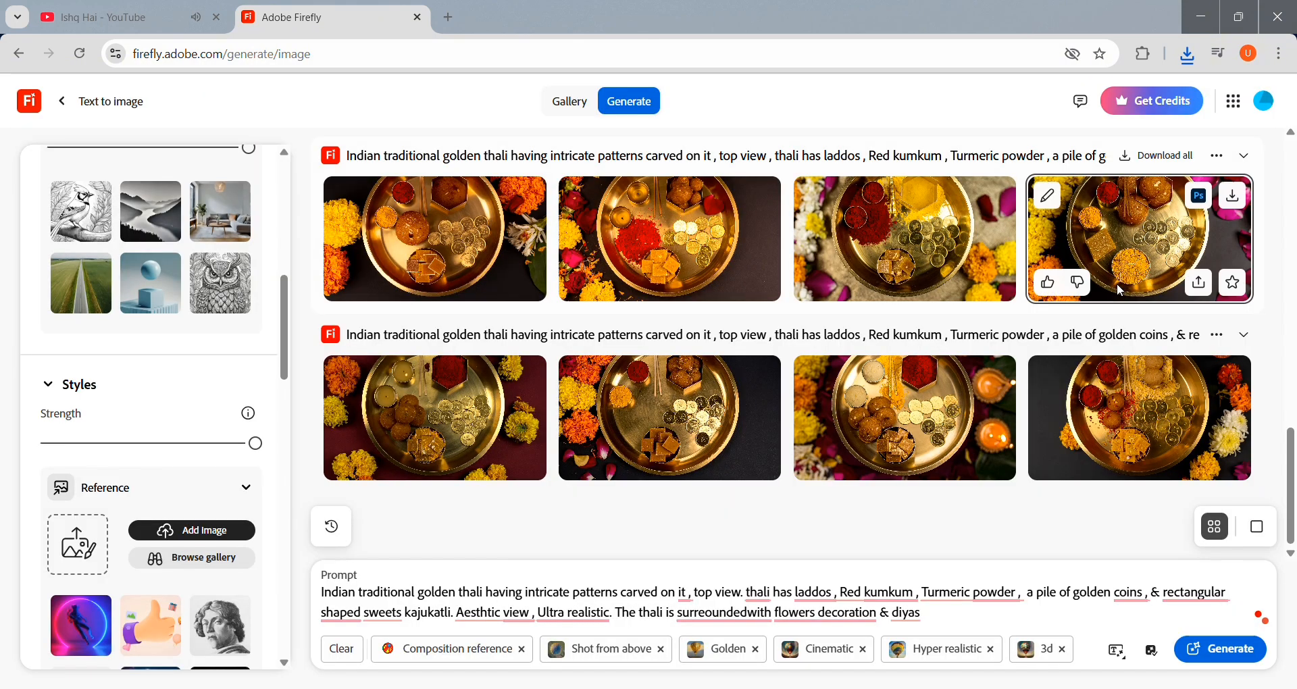
click(699, 240)
key(Left)
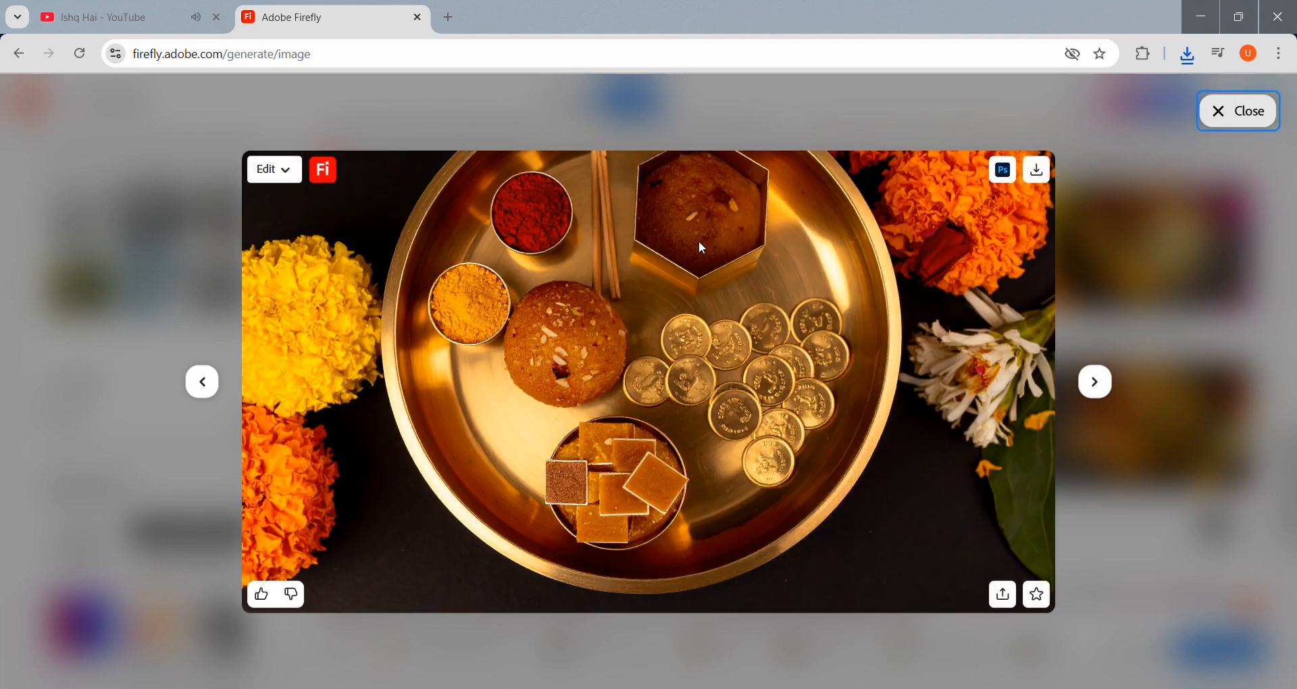
key(Right)
key(Right)
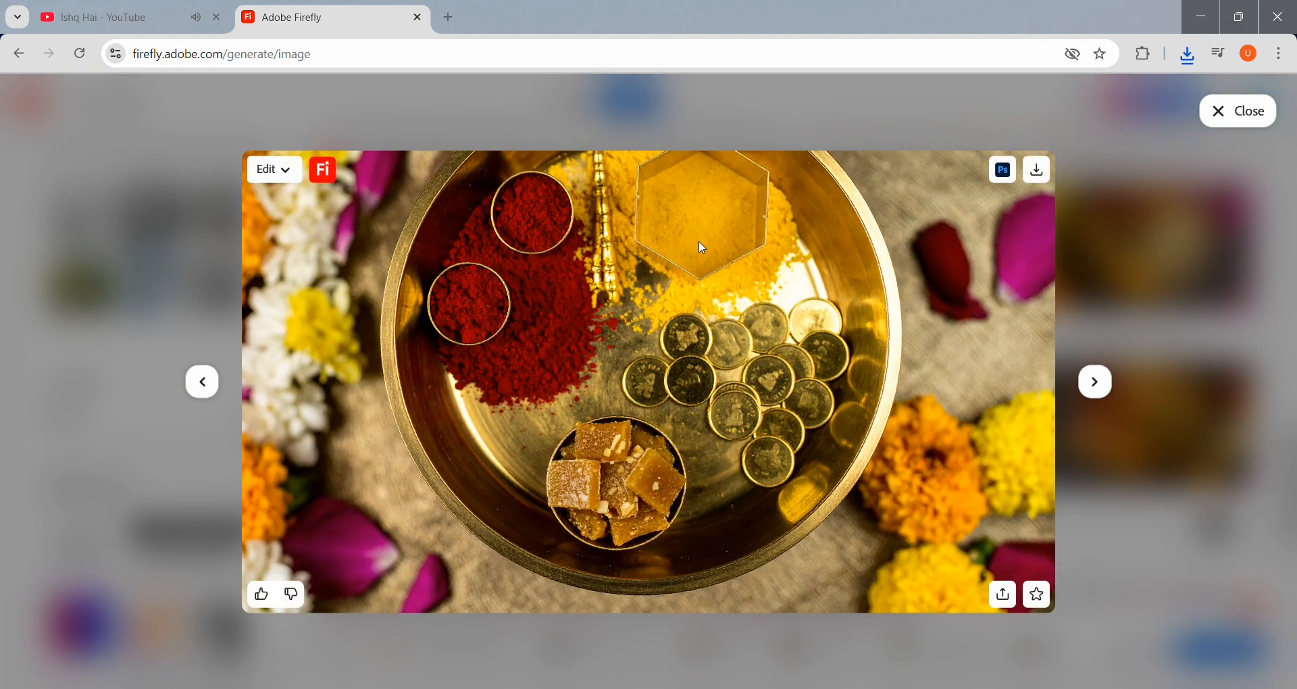
key(Left)
key(Right)
key(Right)
key(Left)
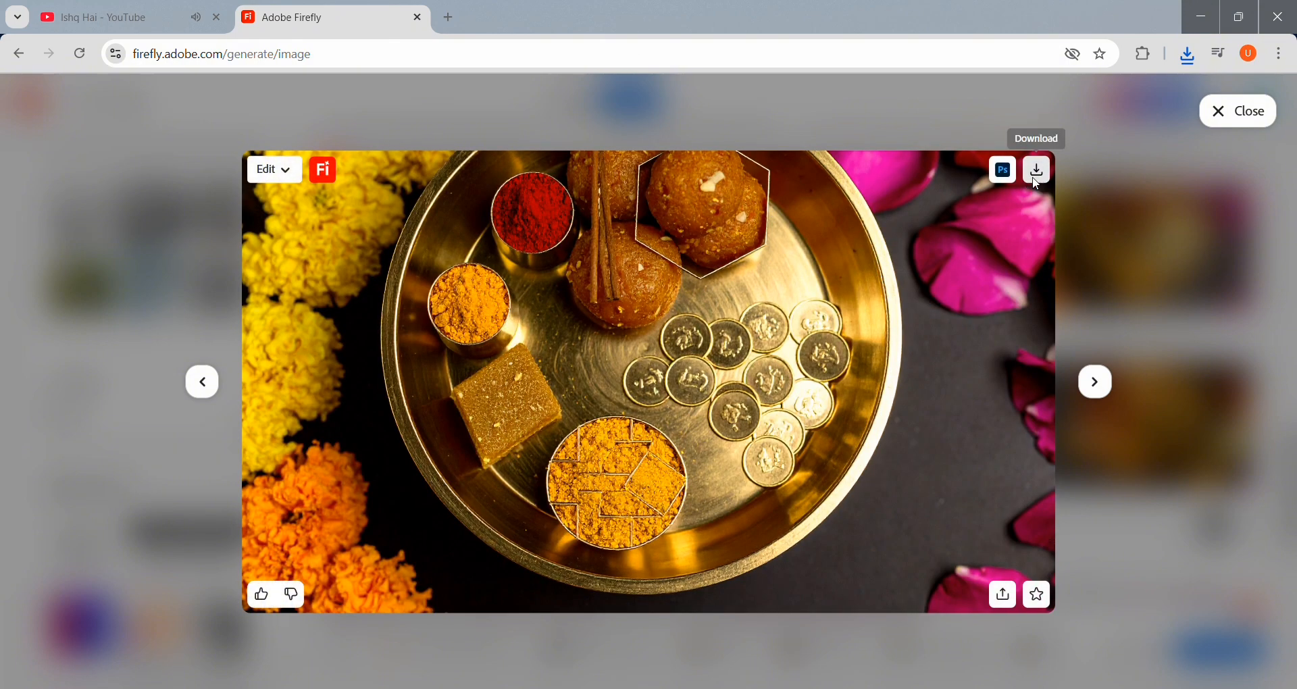
Download the same set's second image, with red roses and marigolds beside the thali, and close the enlarged preview.
key(Right)
key(Right)
key(Right)
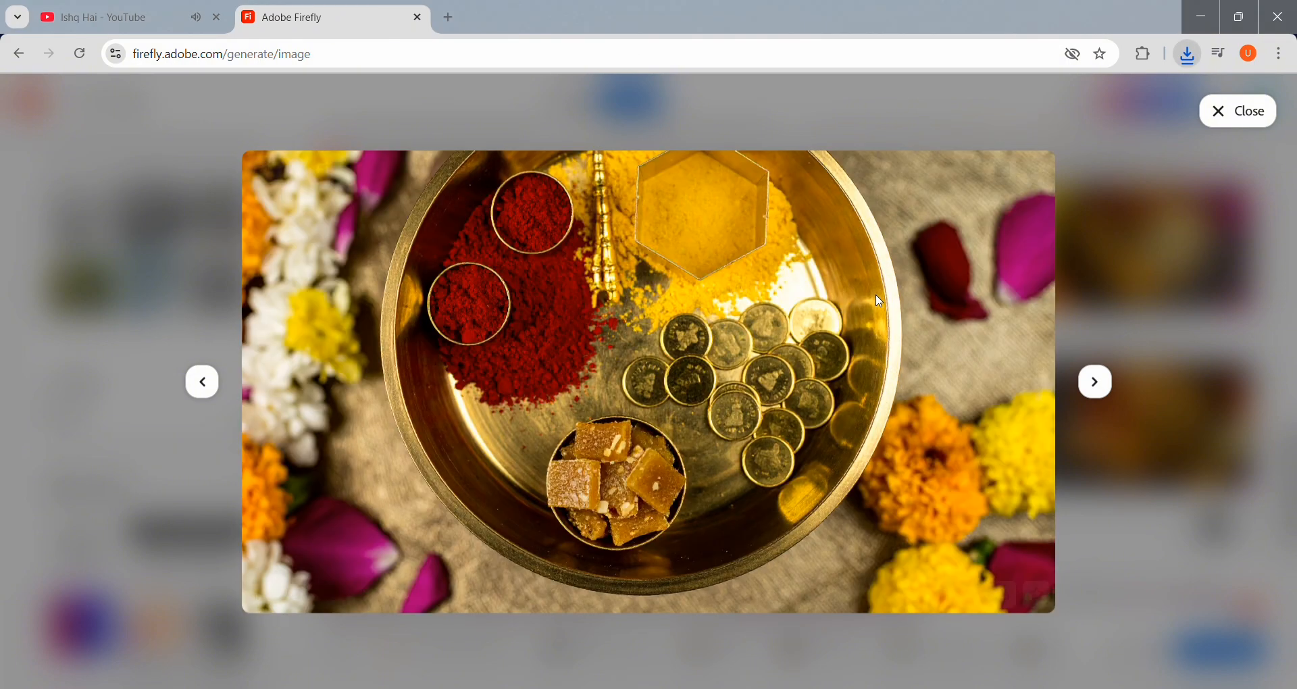
key(Left)
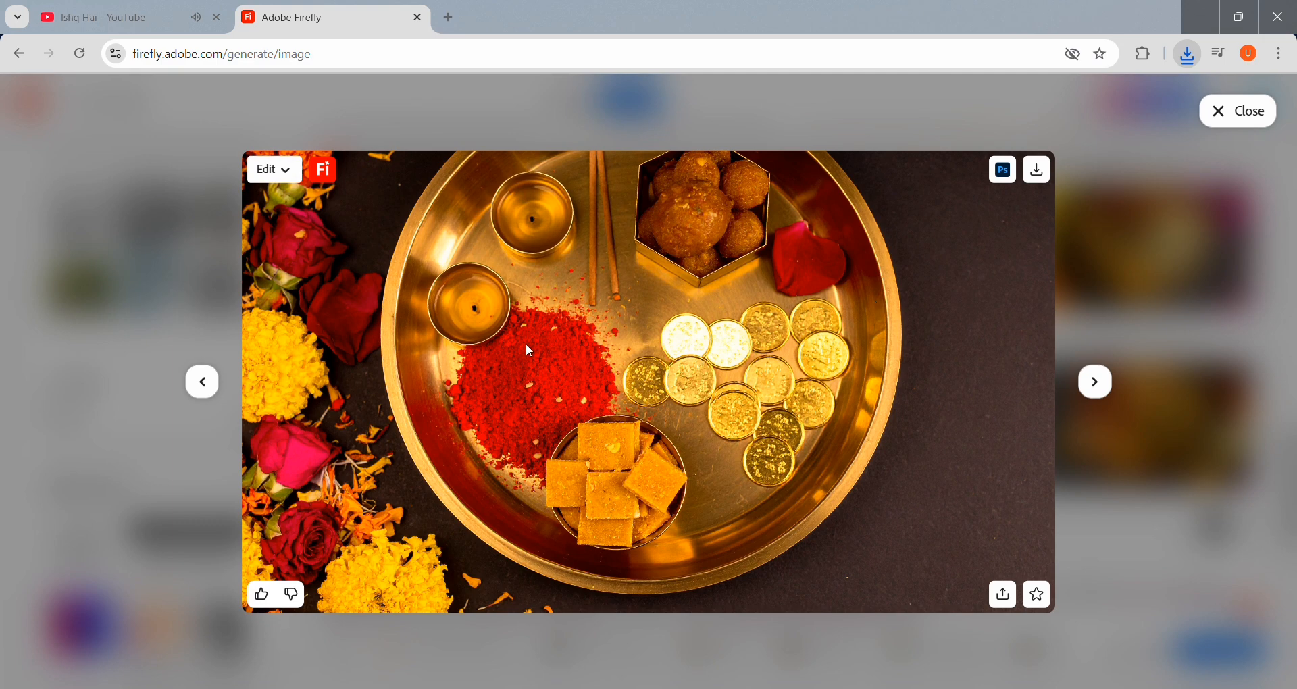
click(1039, 180)
key(Right)
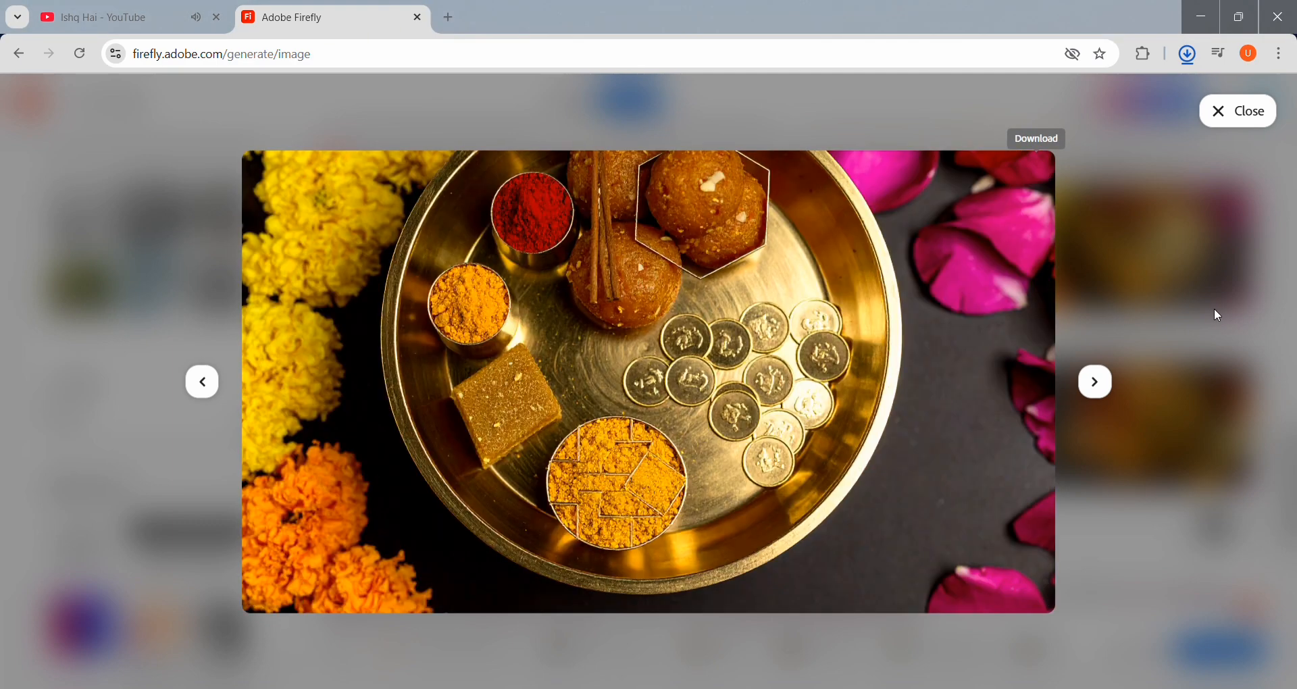
click(1219, 316)
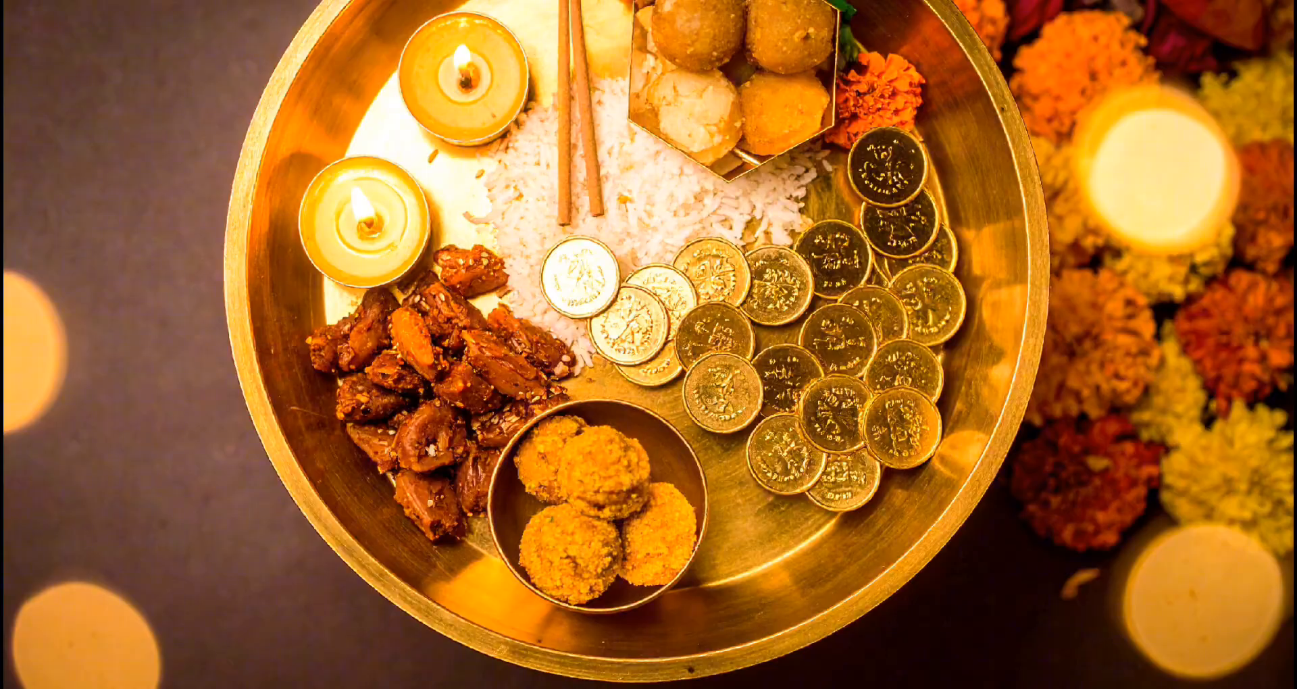